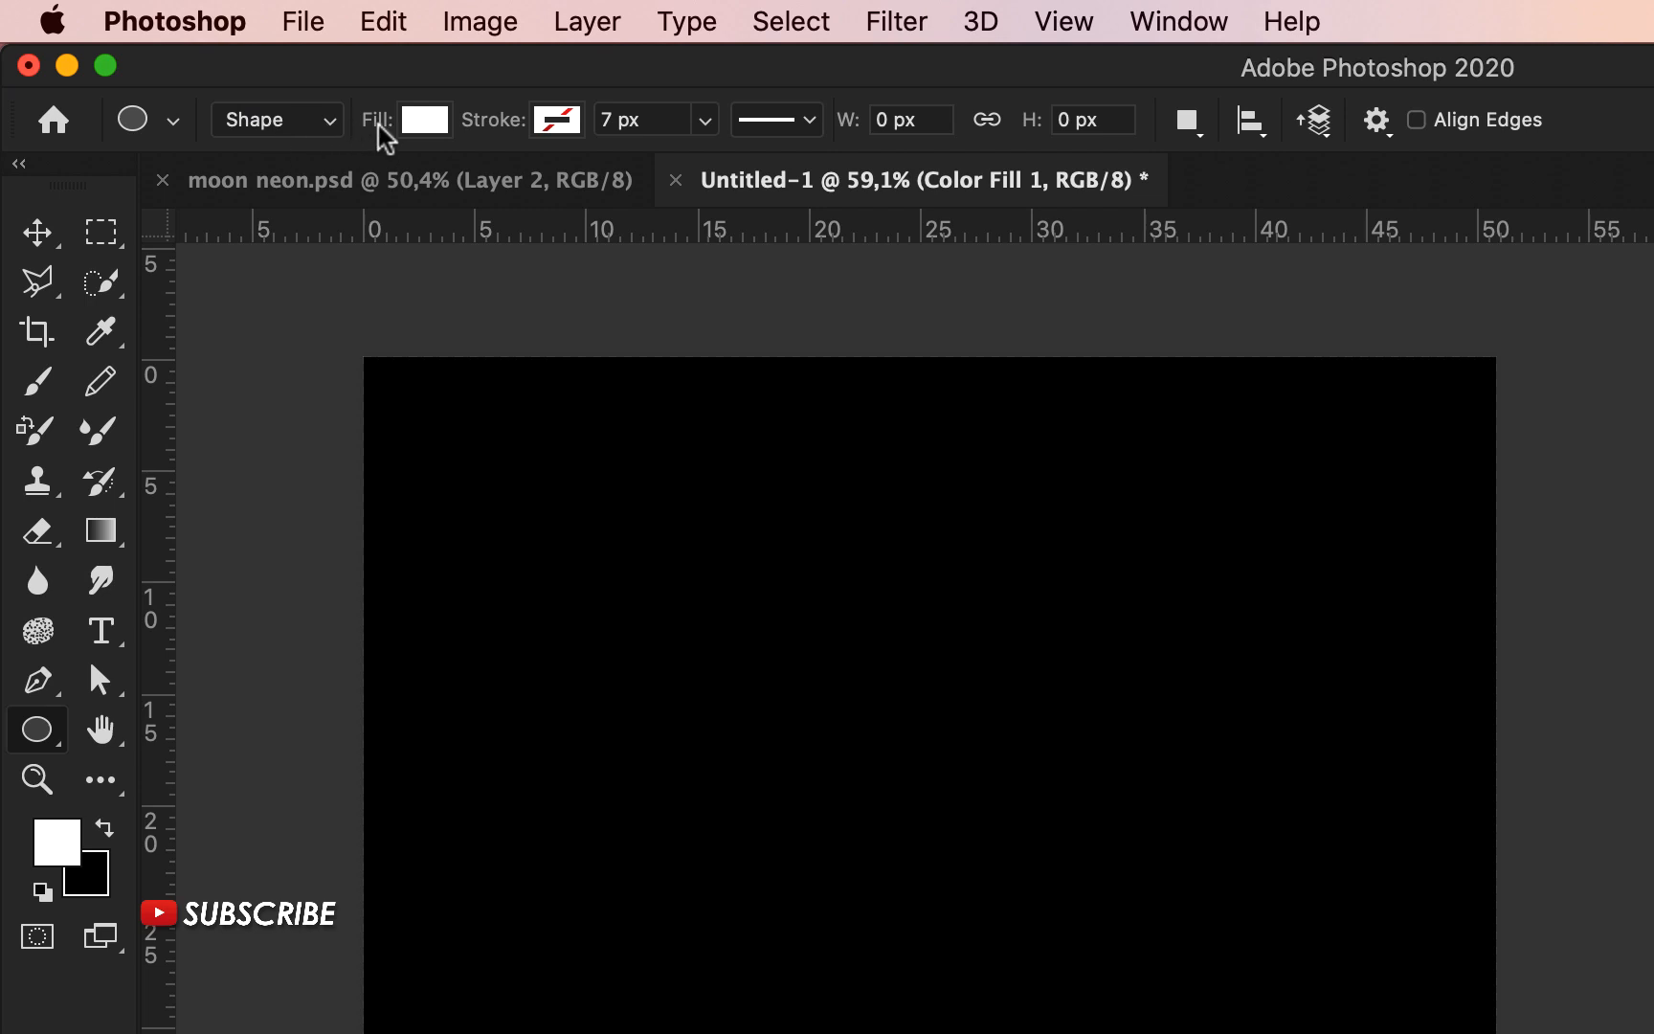
Draw a circle about 1175 px wide with a magenta fill and no stroke over the black canvas
left_click(354, 330)
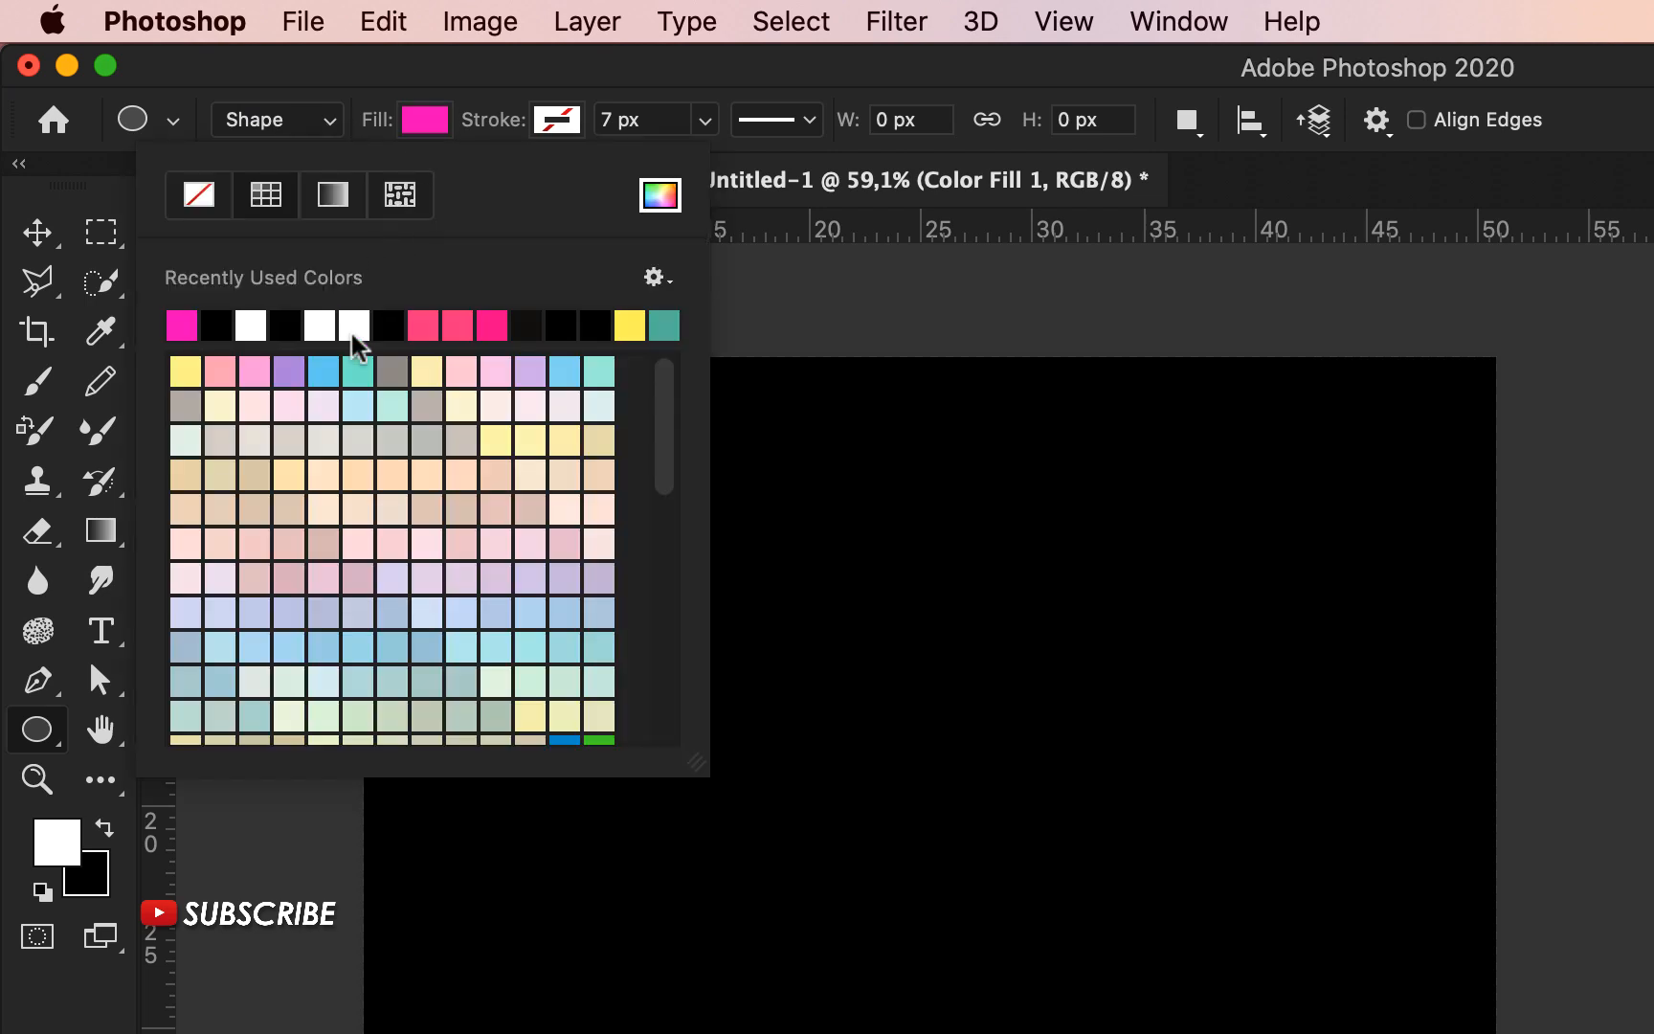
left_click(554, 122)
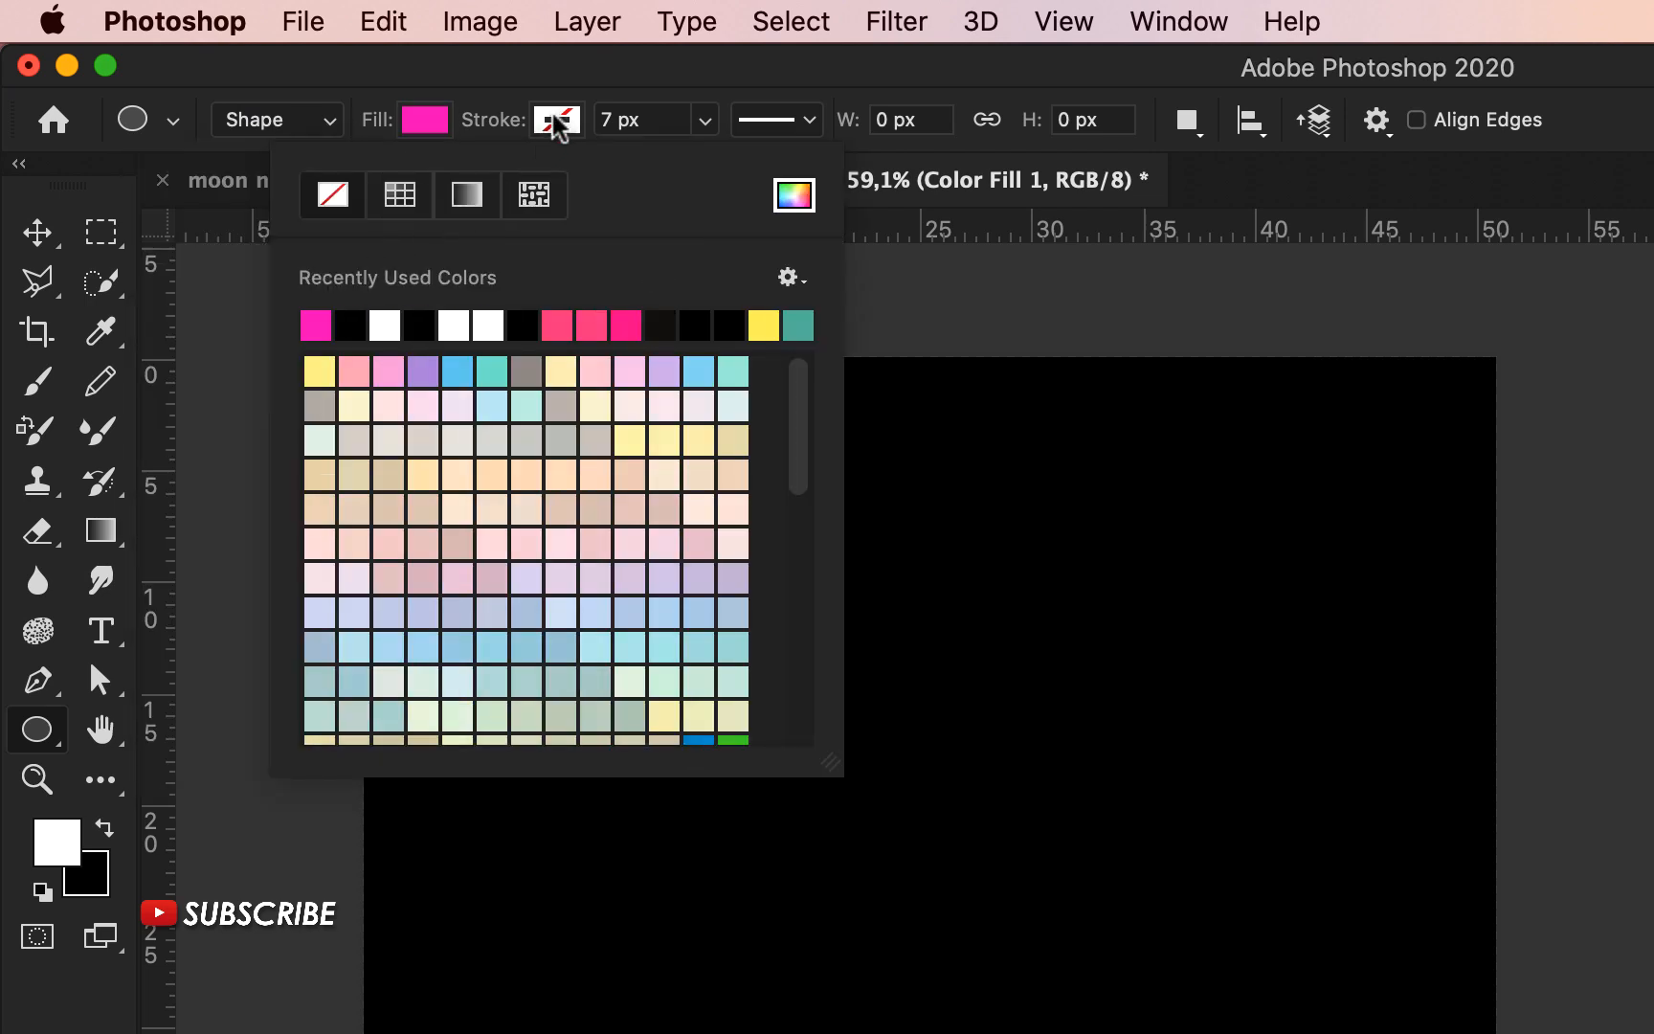
left_click(782, 61)
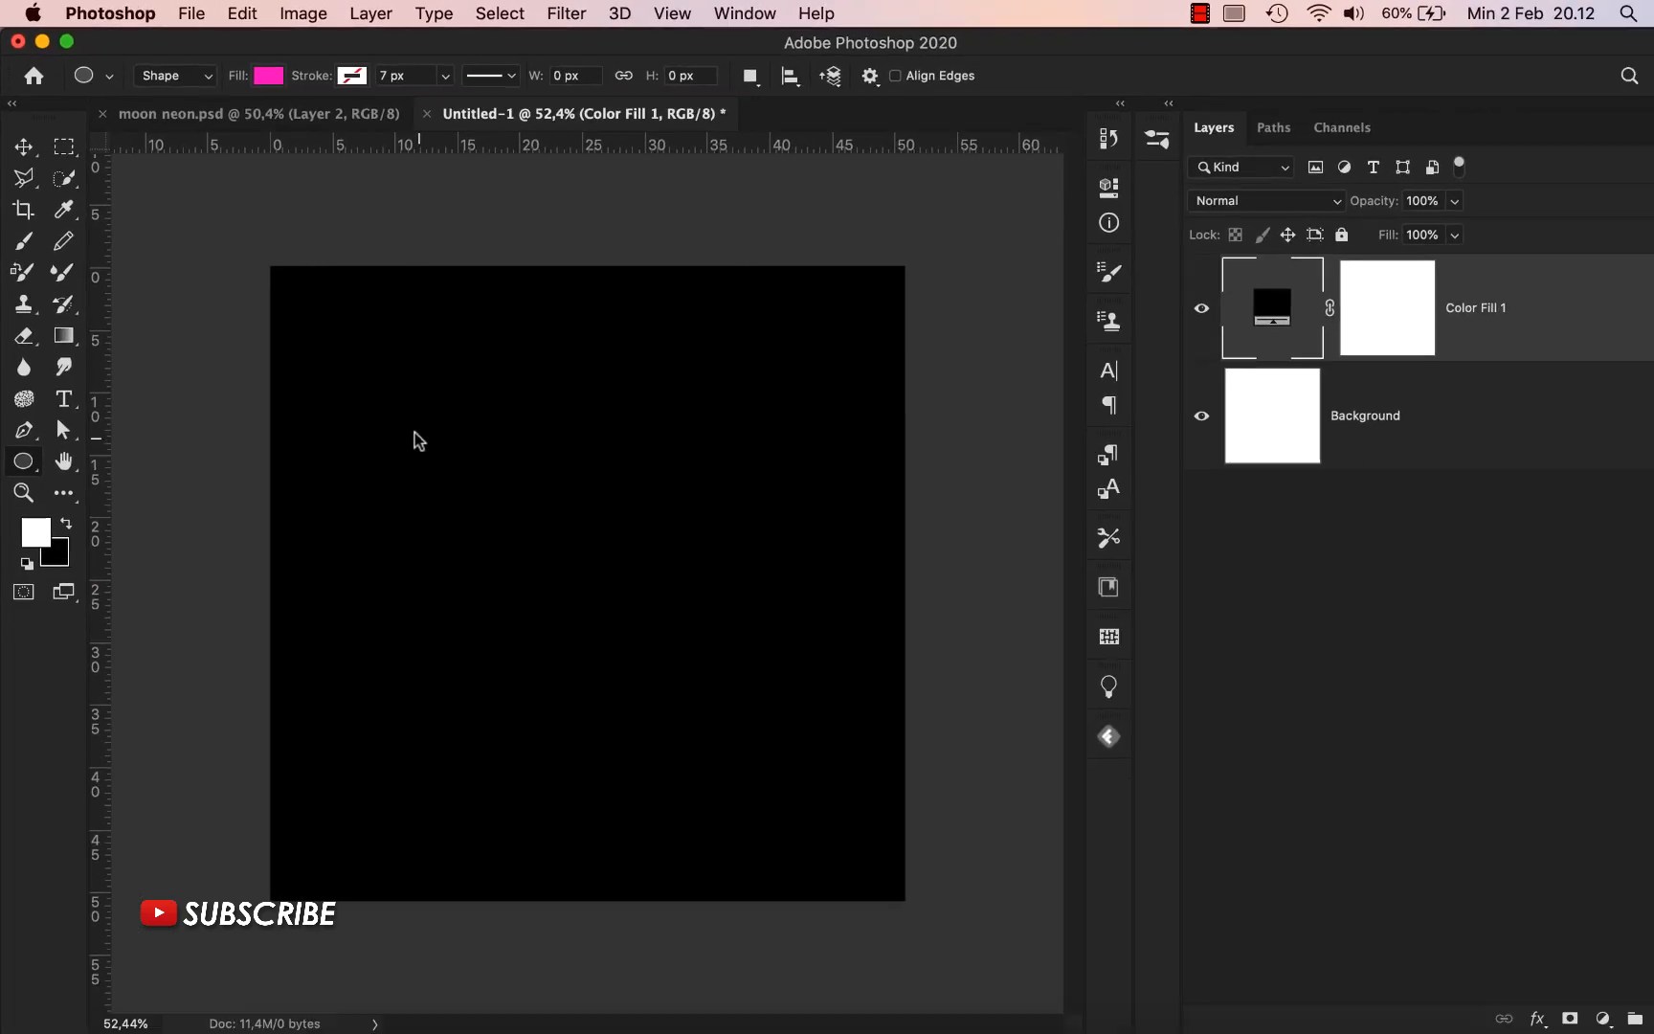
left_click_drag(409, 384, 766, 772)
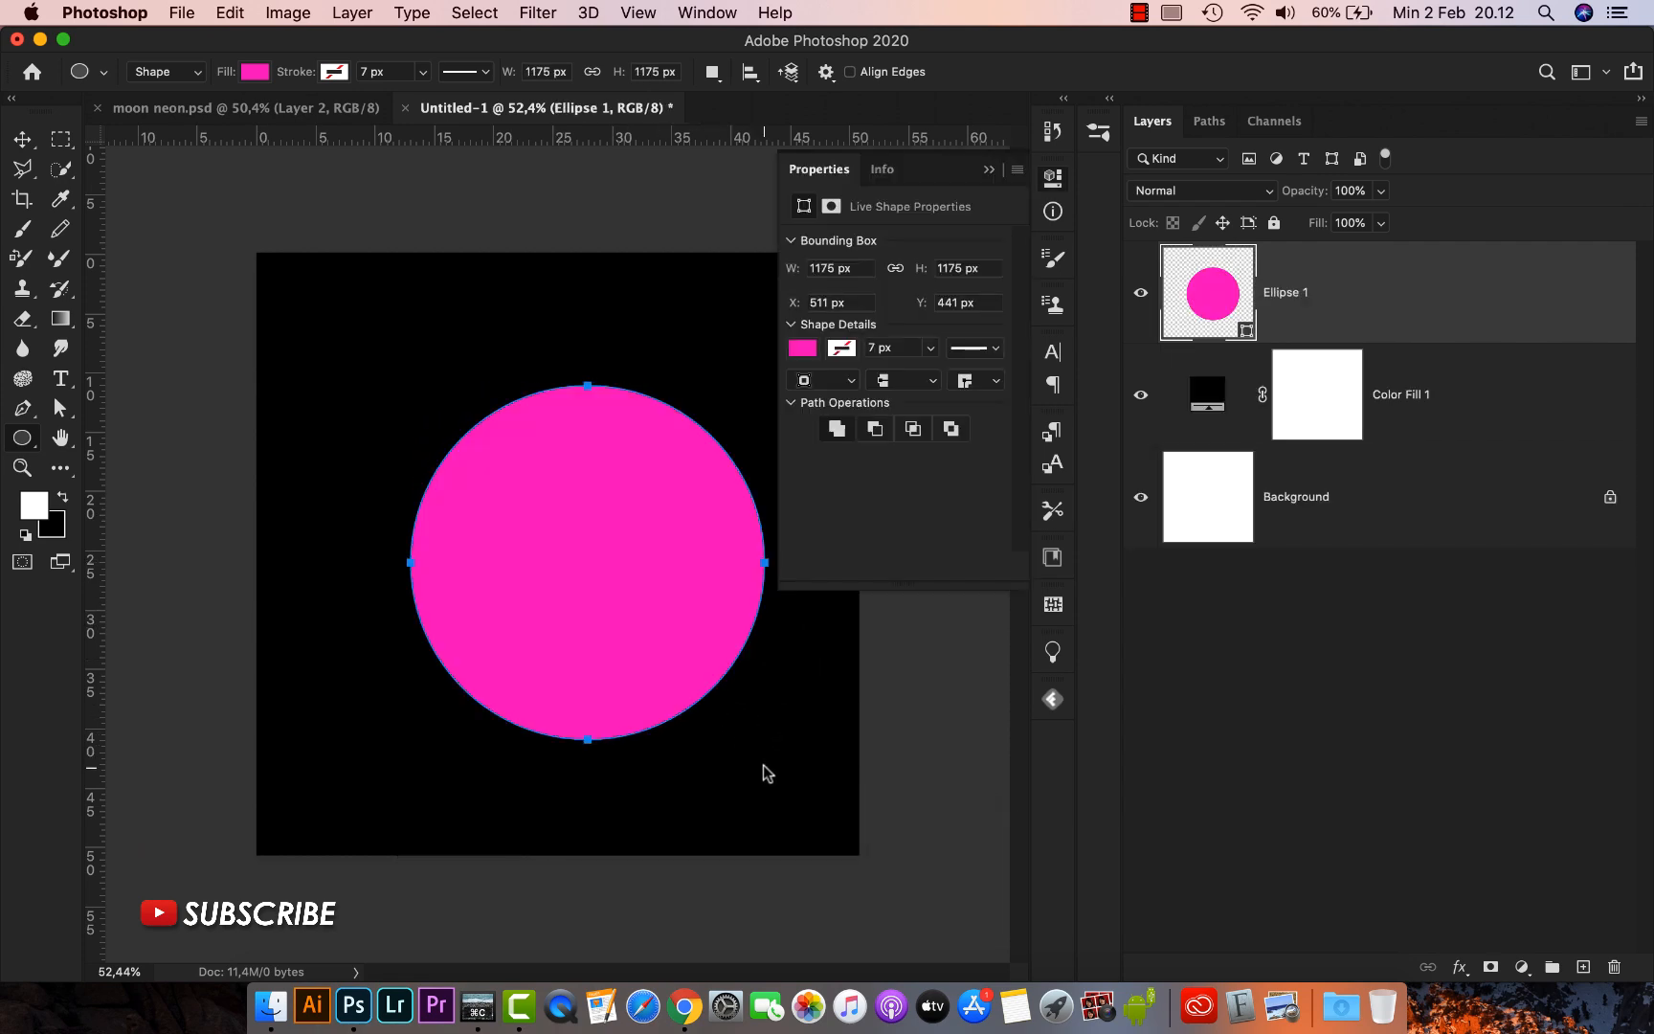
Centre the magenta circle horizontally and vertically on the canvas, then clear the selection
left_click(24, 141)
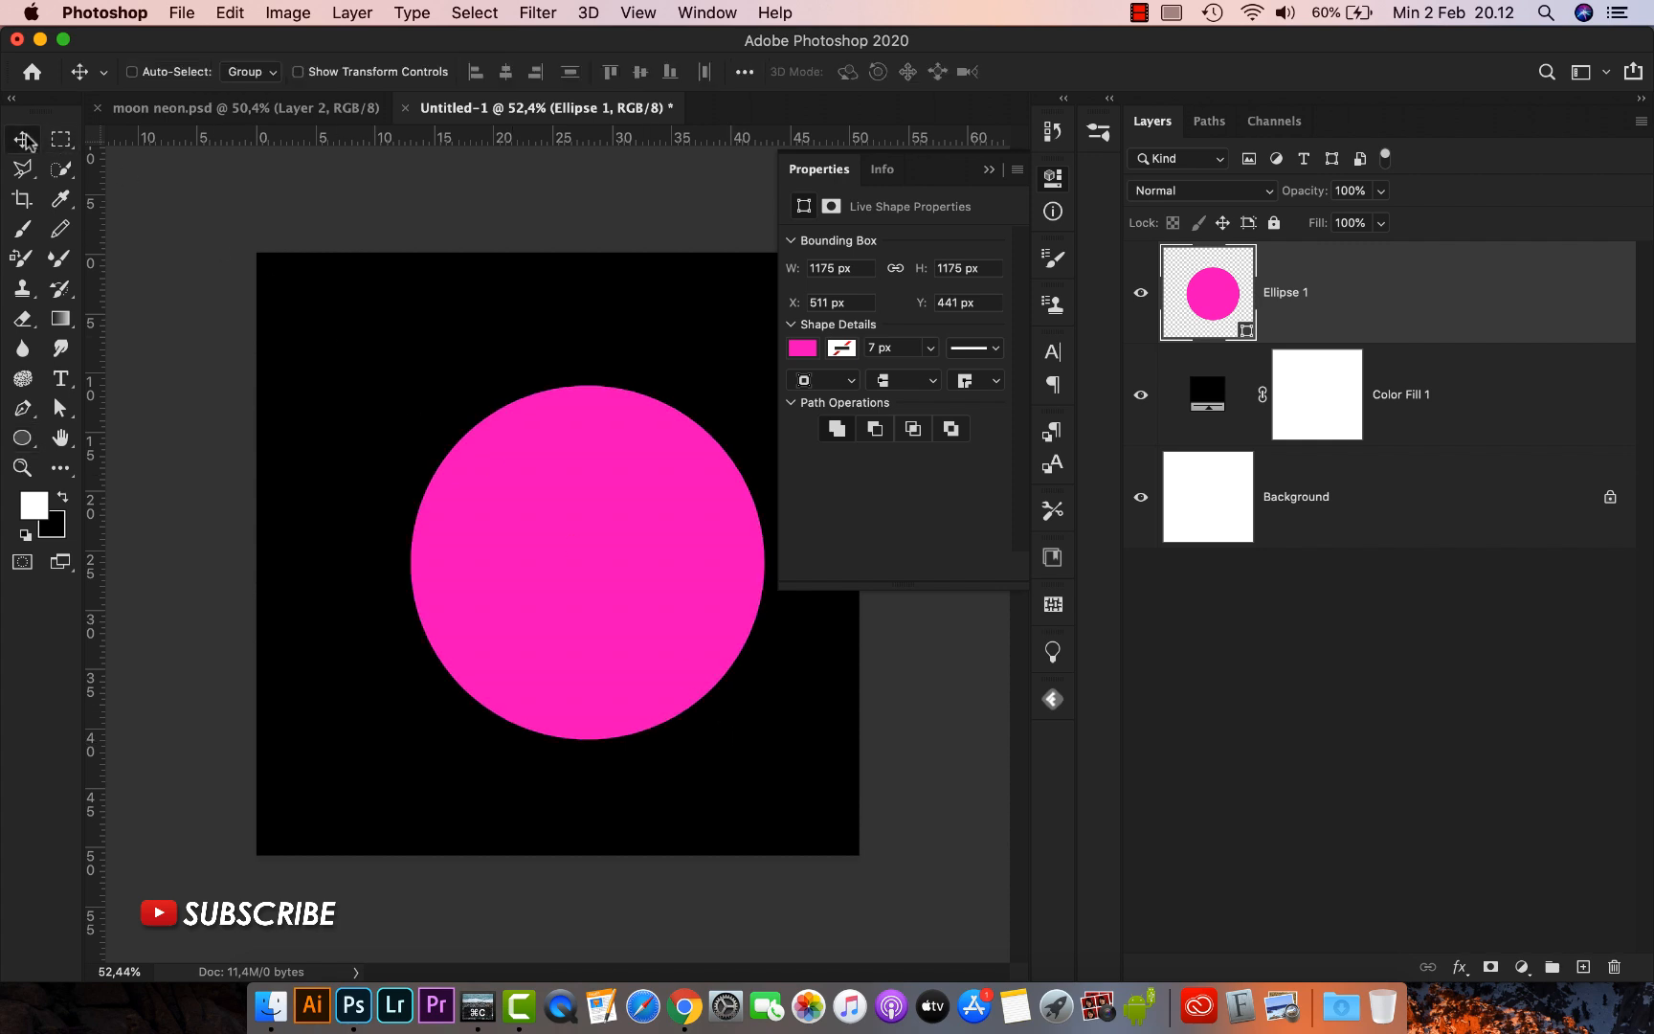
left_click(986, 174)
key("super+a")
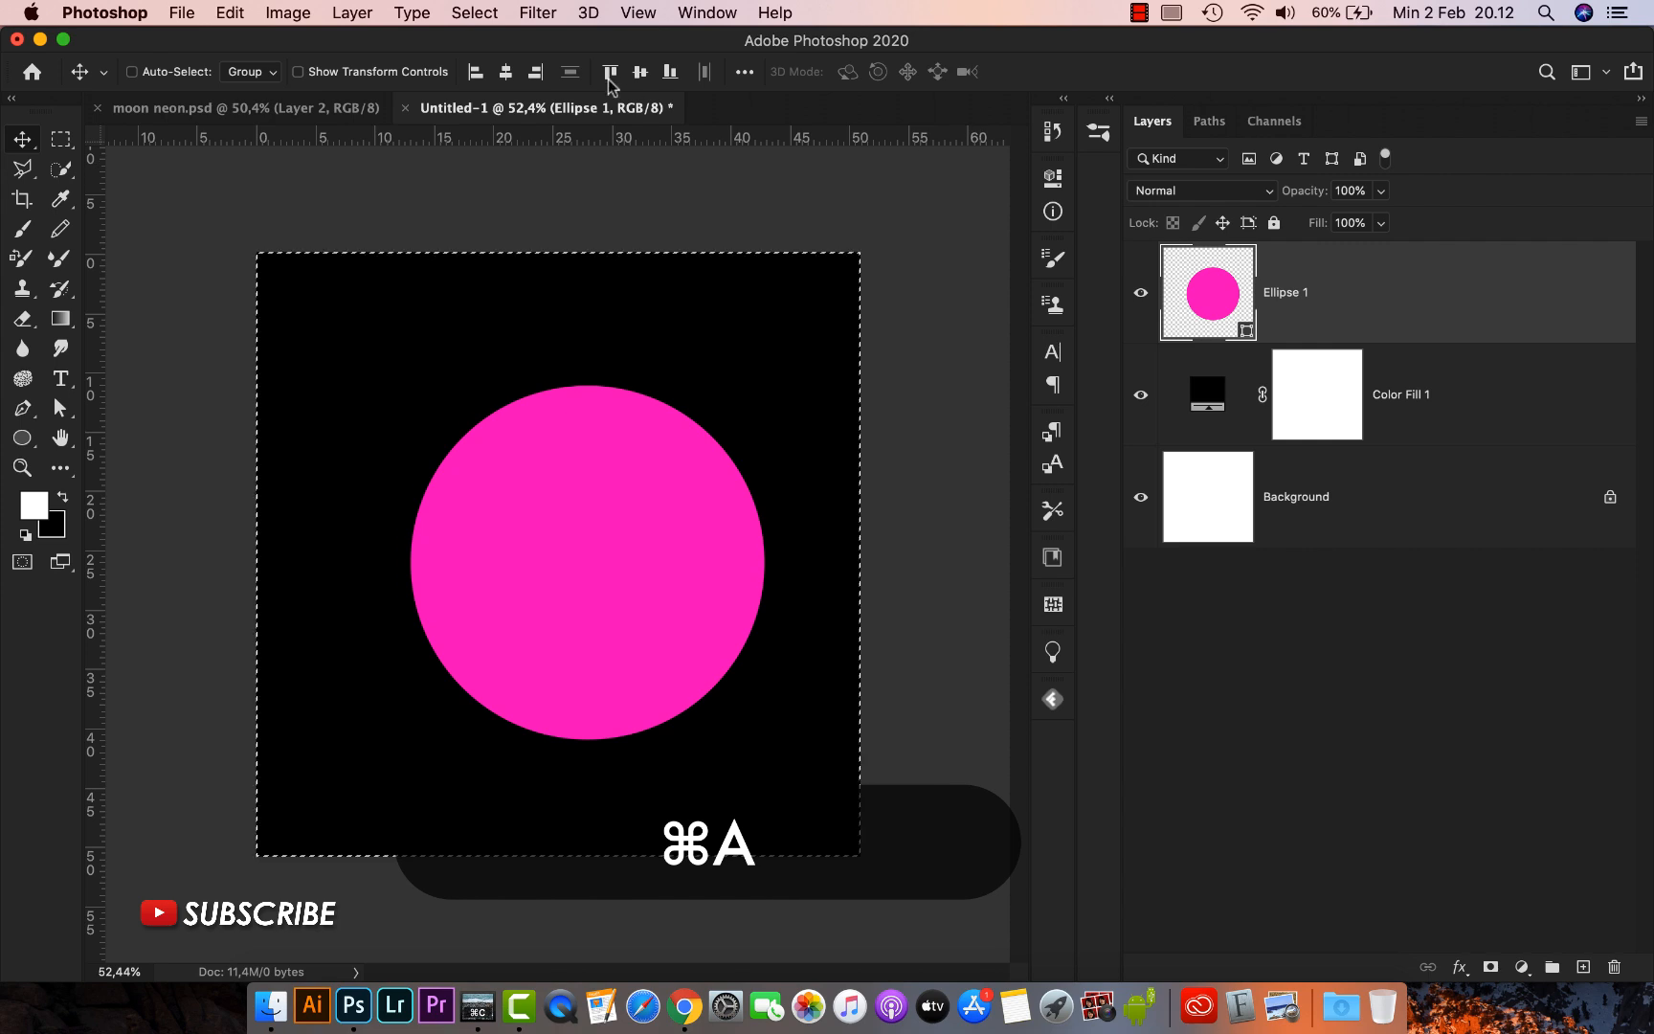
left_click(506, 72)
left_click(640, 72)
key("super+d")
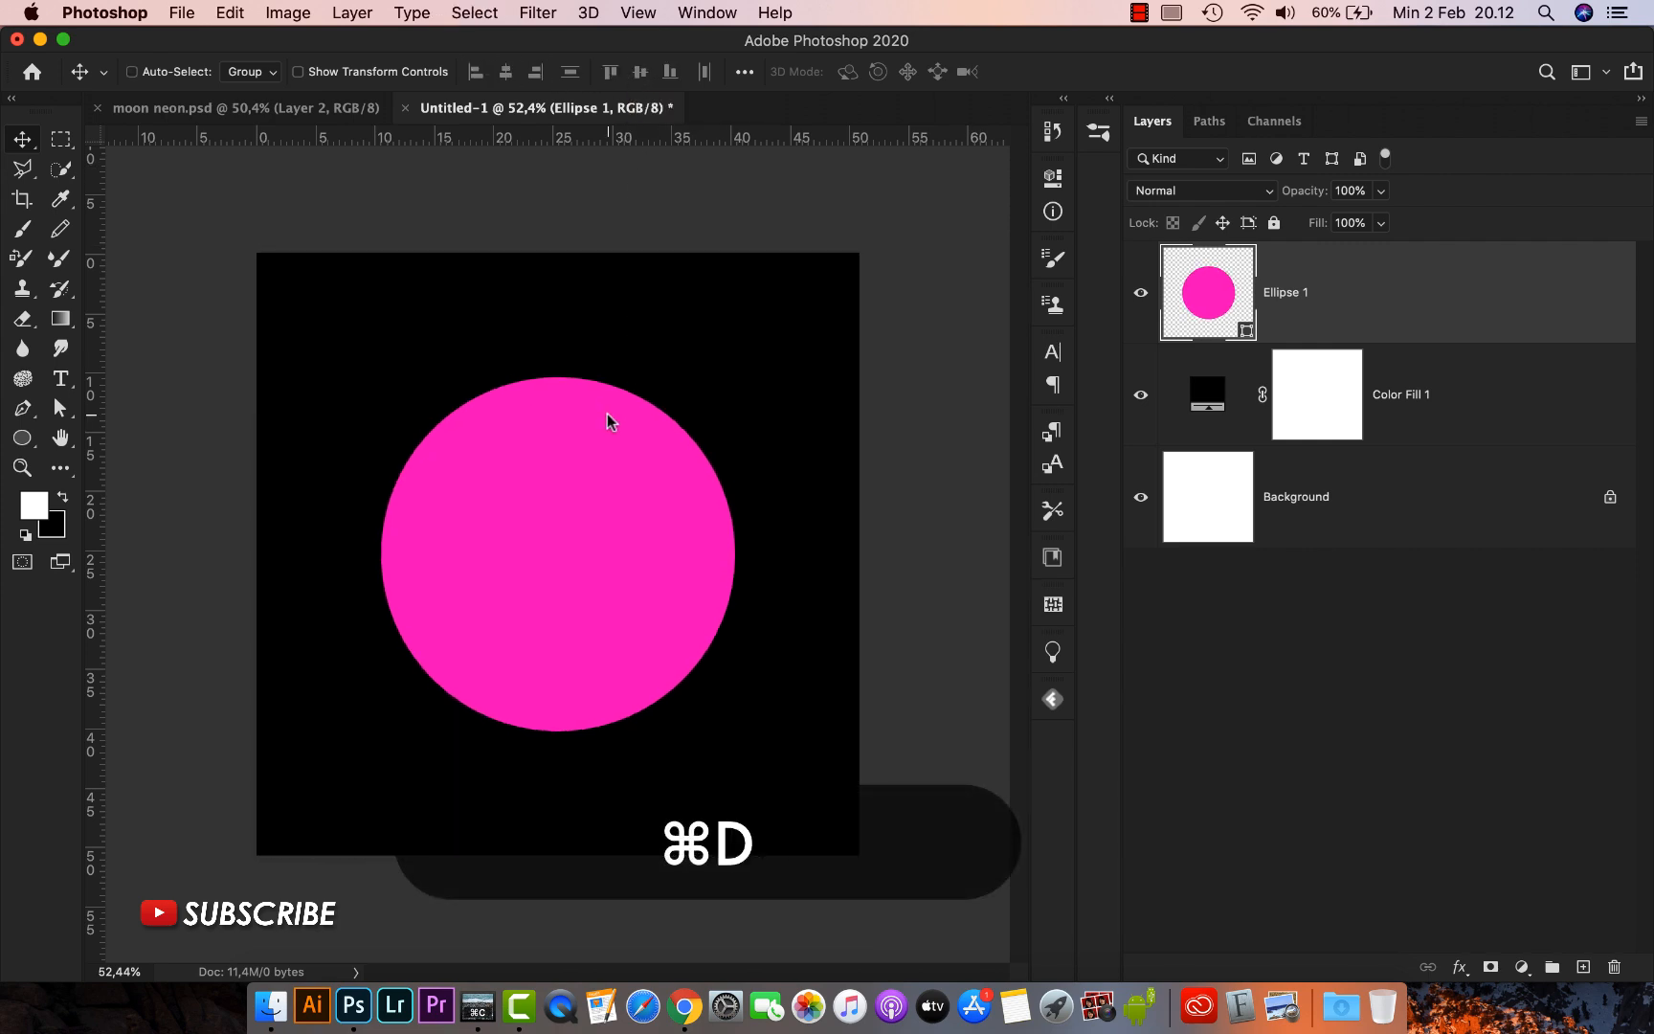
Rasterize the Ellipse 1 shape layer
scroll(607, 414, "down", 2)
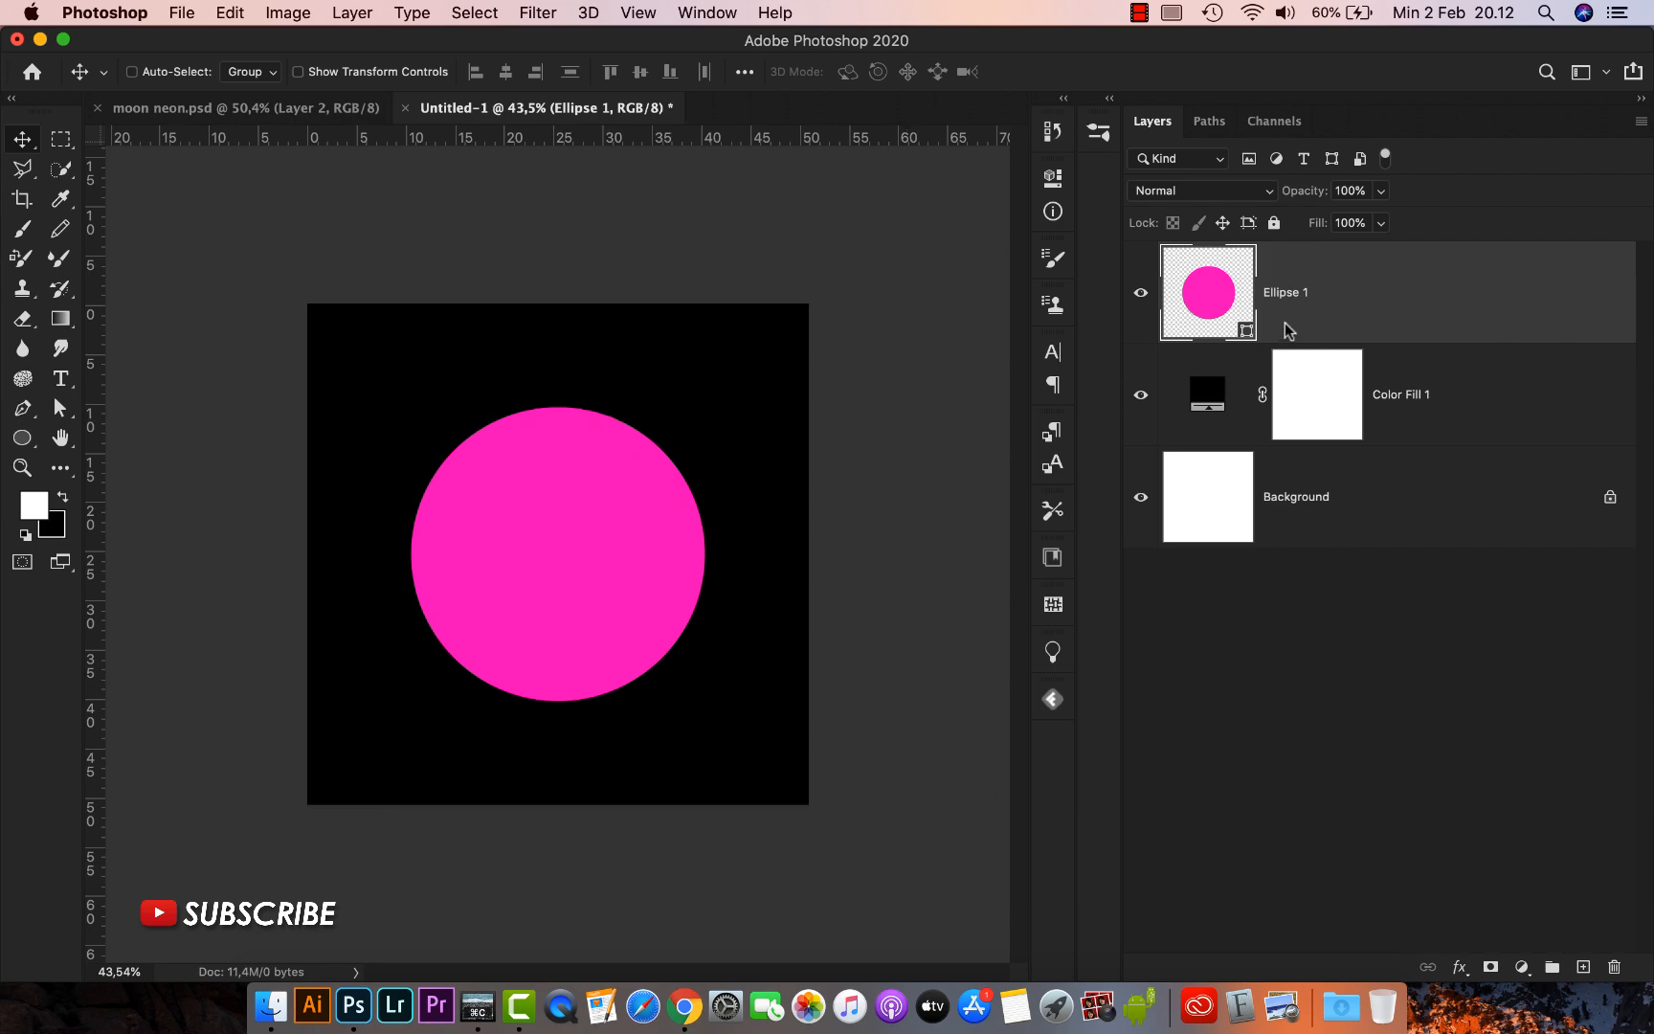
right_click(1327, 301)
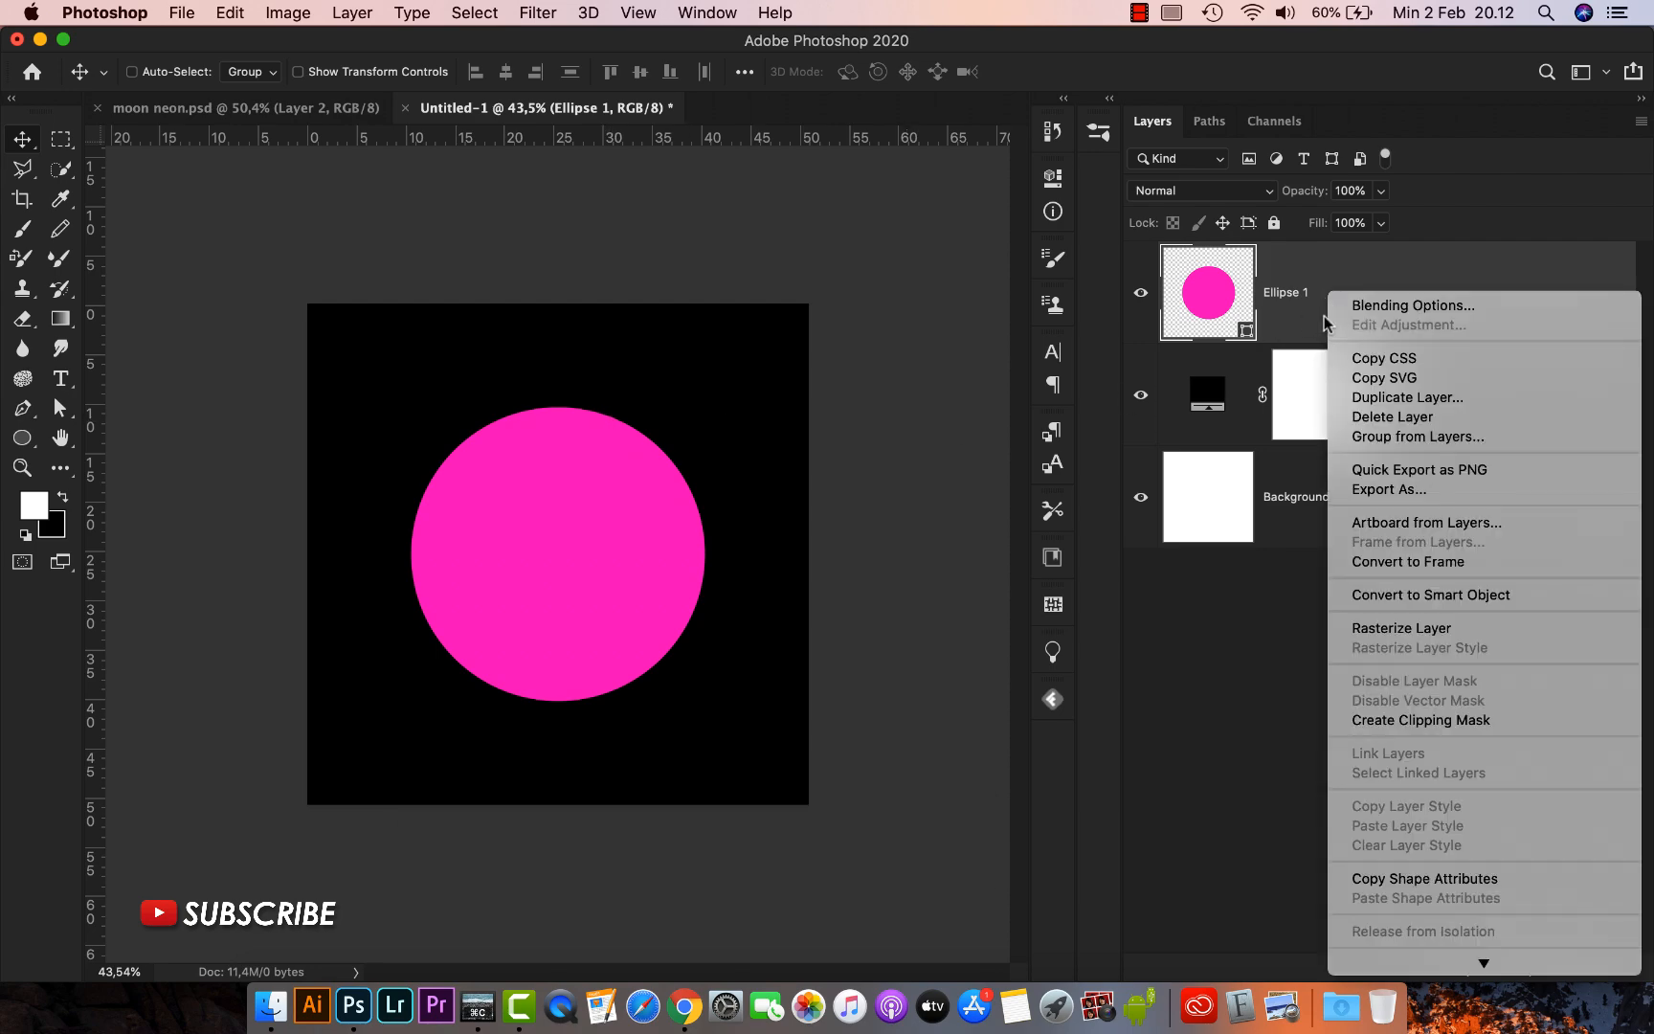
left_click(1394, 628)
Soften the magenta circle's edge with a Gaussian Blur of 2.9 pixels radius
left_click(537, 13)
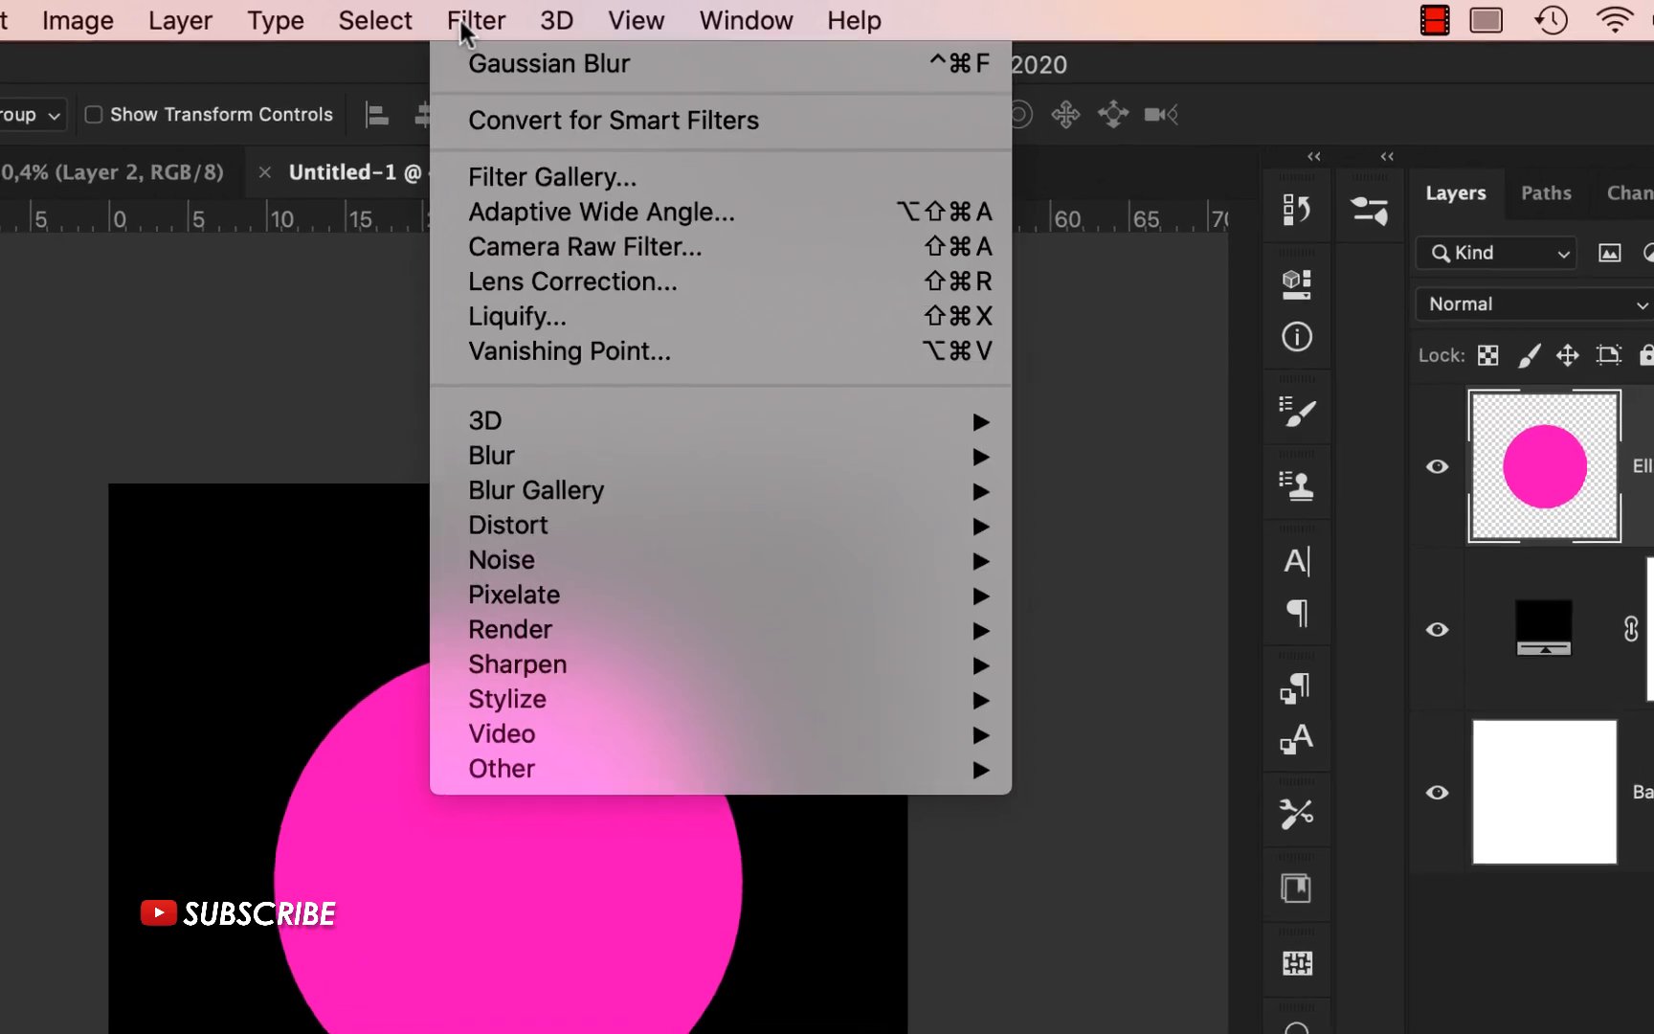
mouse_move(890, 479)
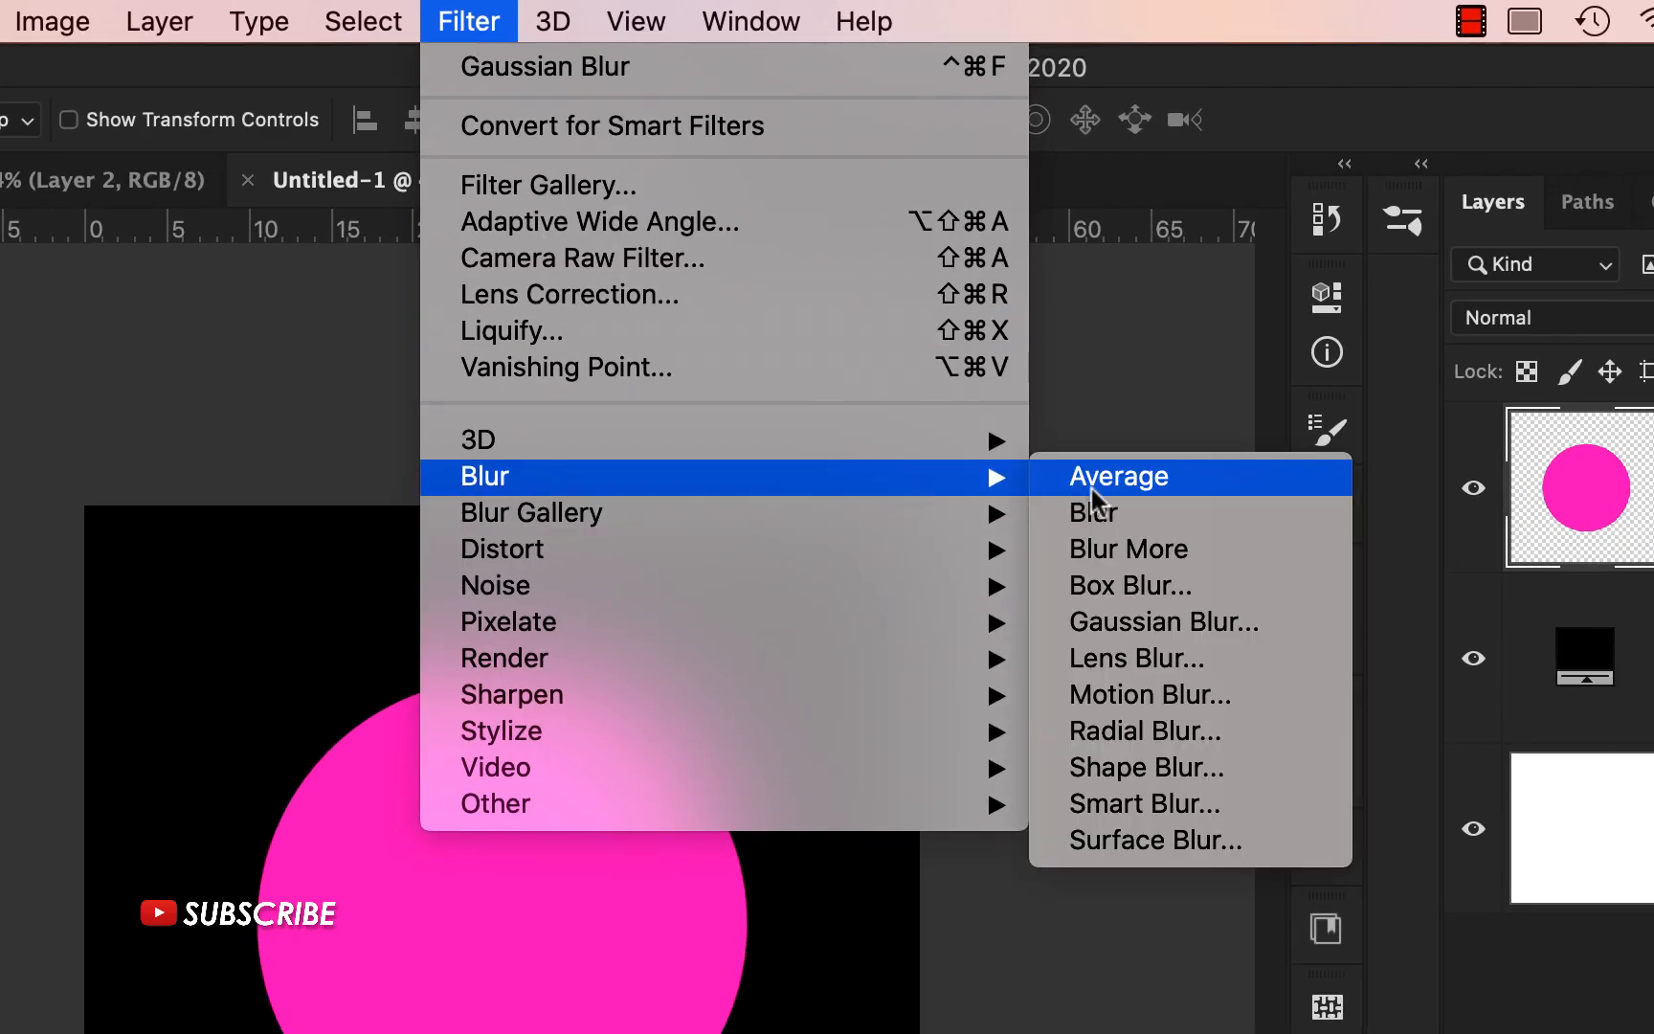
left_click(1141, 622)
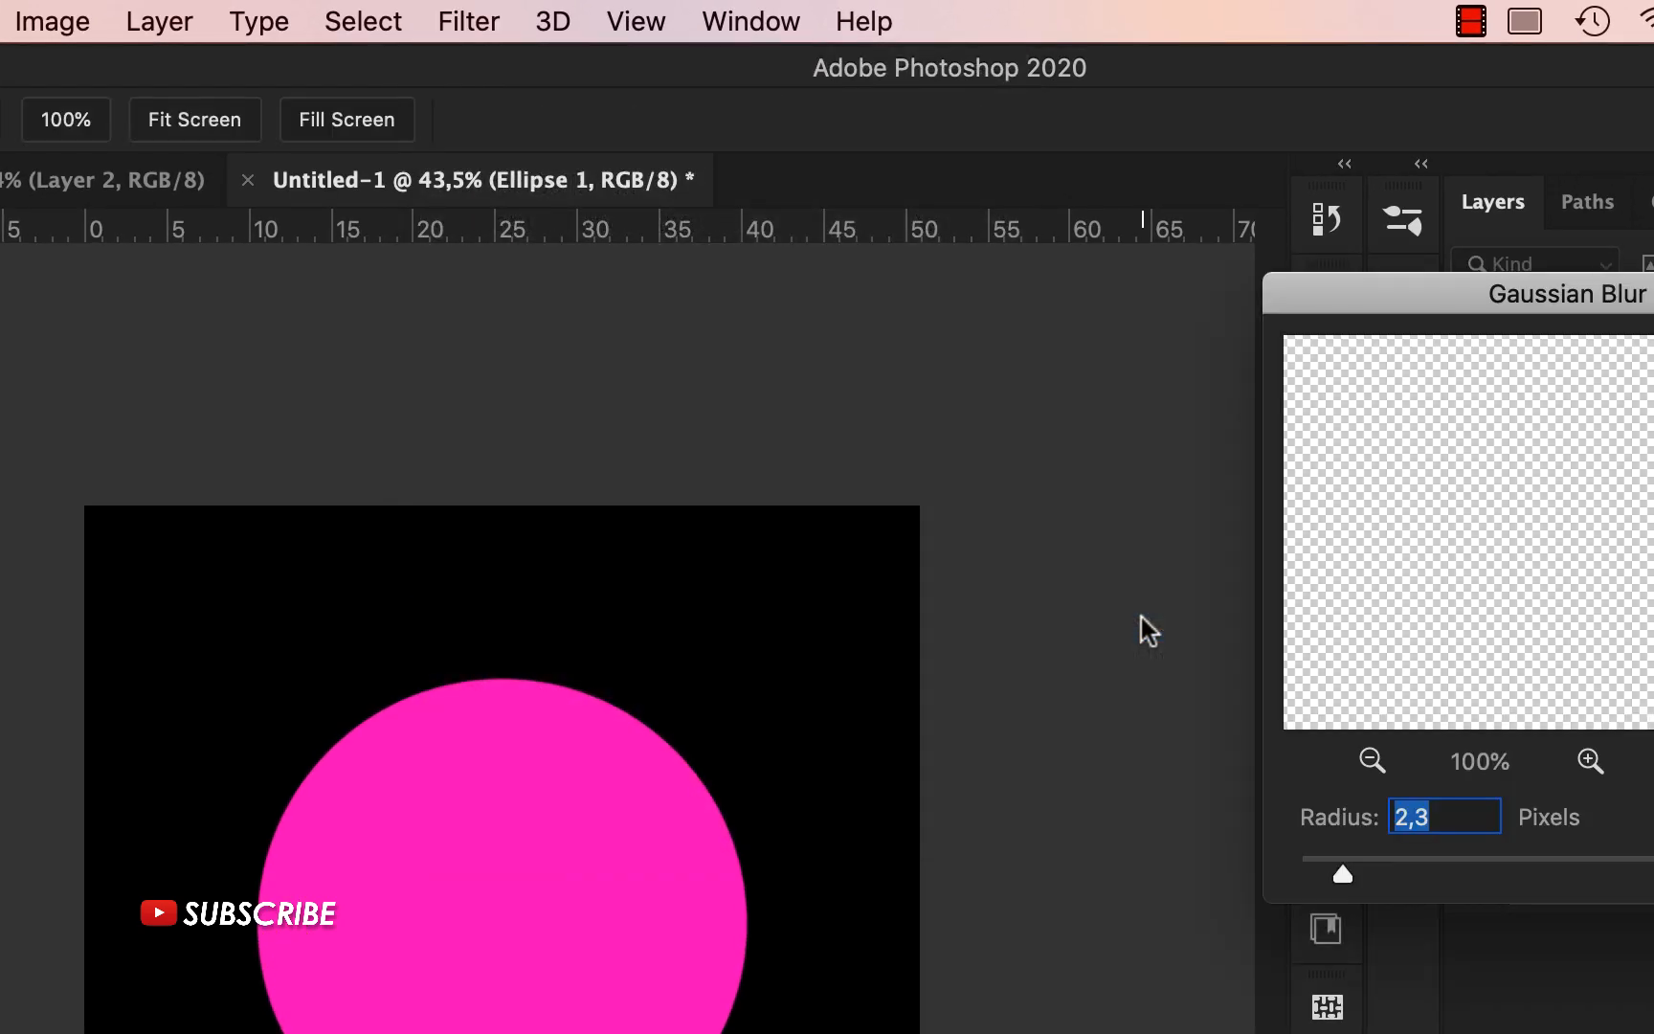
left_click_drag(1381, 304, 844, 469)
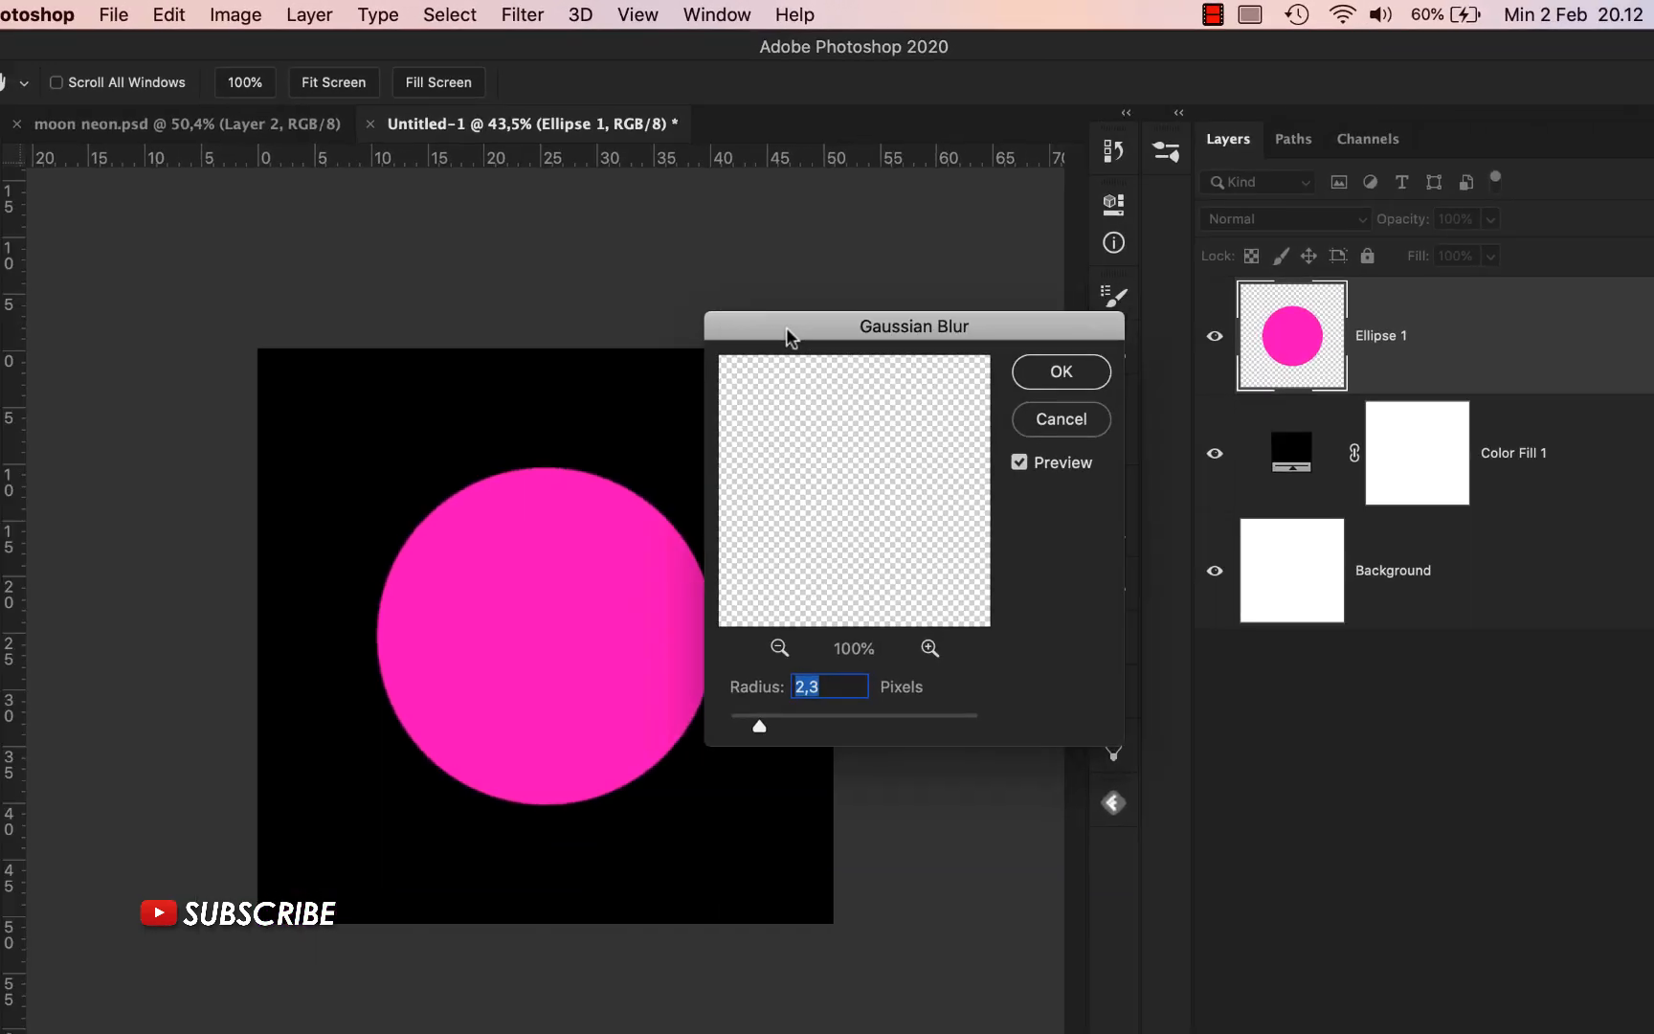
scroll(599, 702, "up", 5)
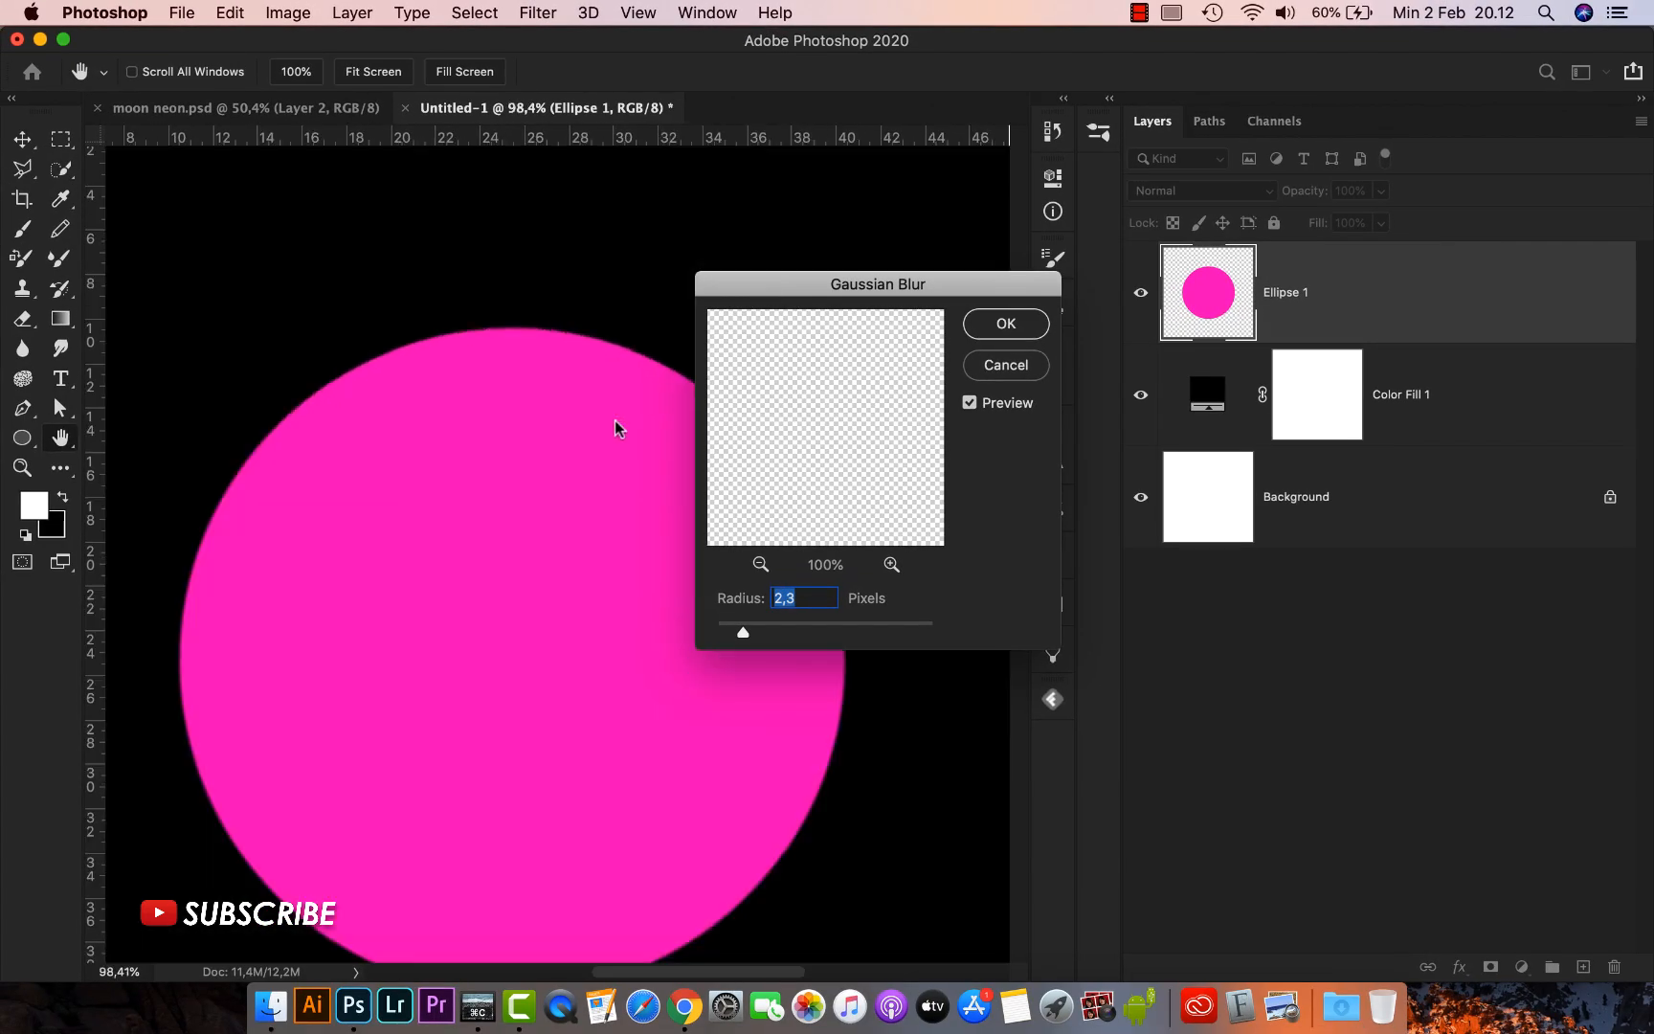
scroll(594, 268, "up", 5)
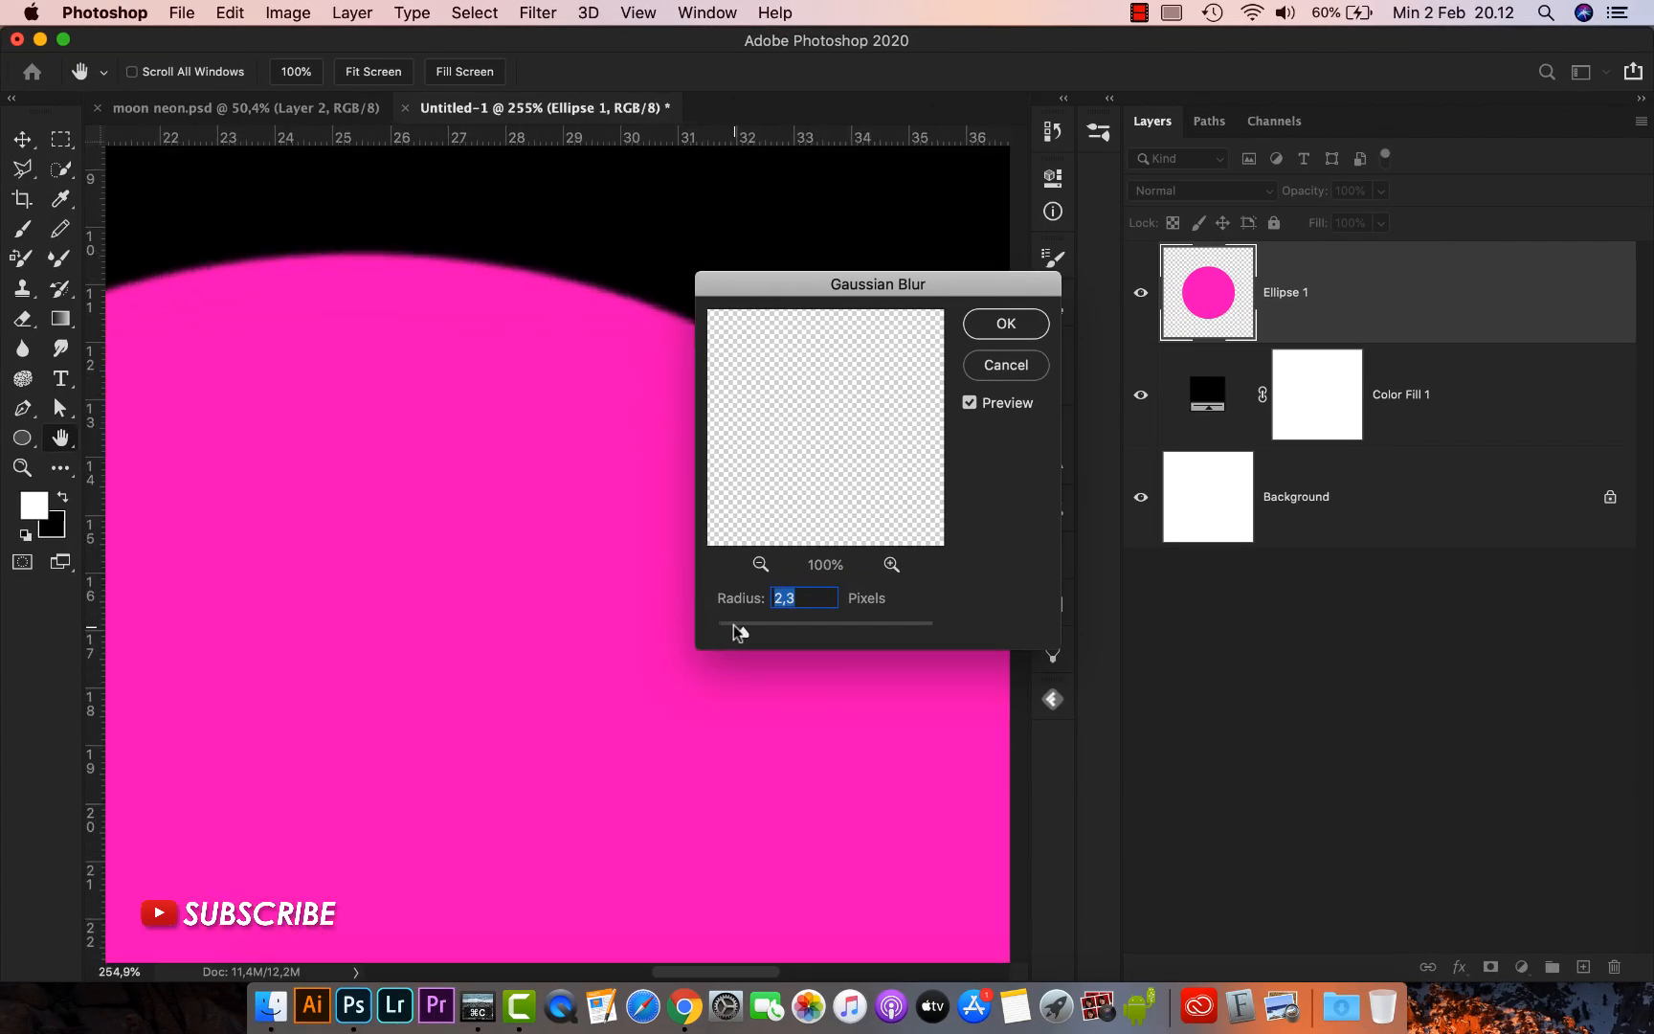
left_click_drag(746, 634, 749, 630)
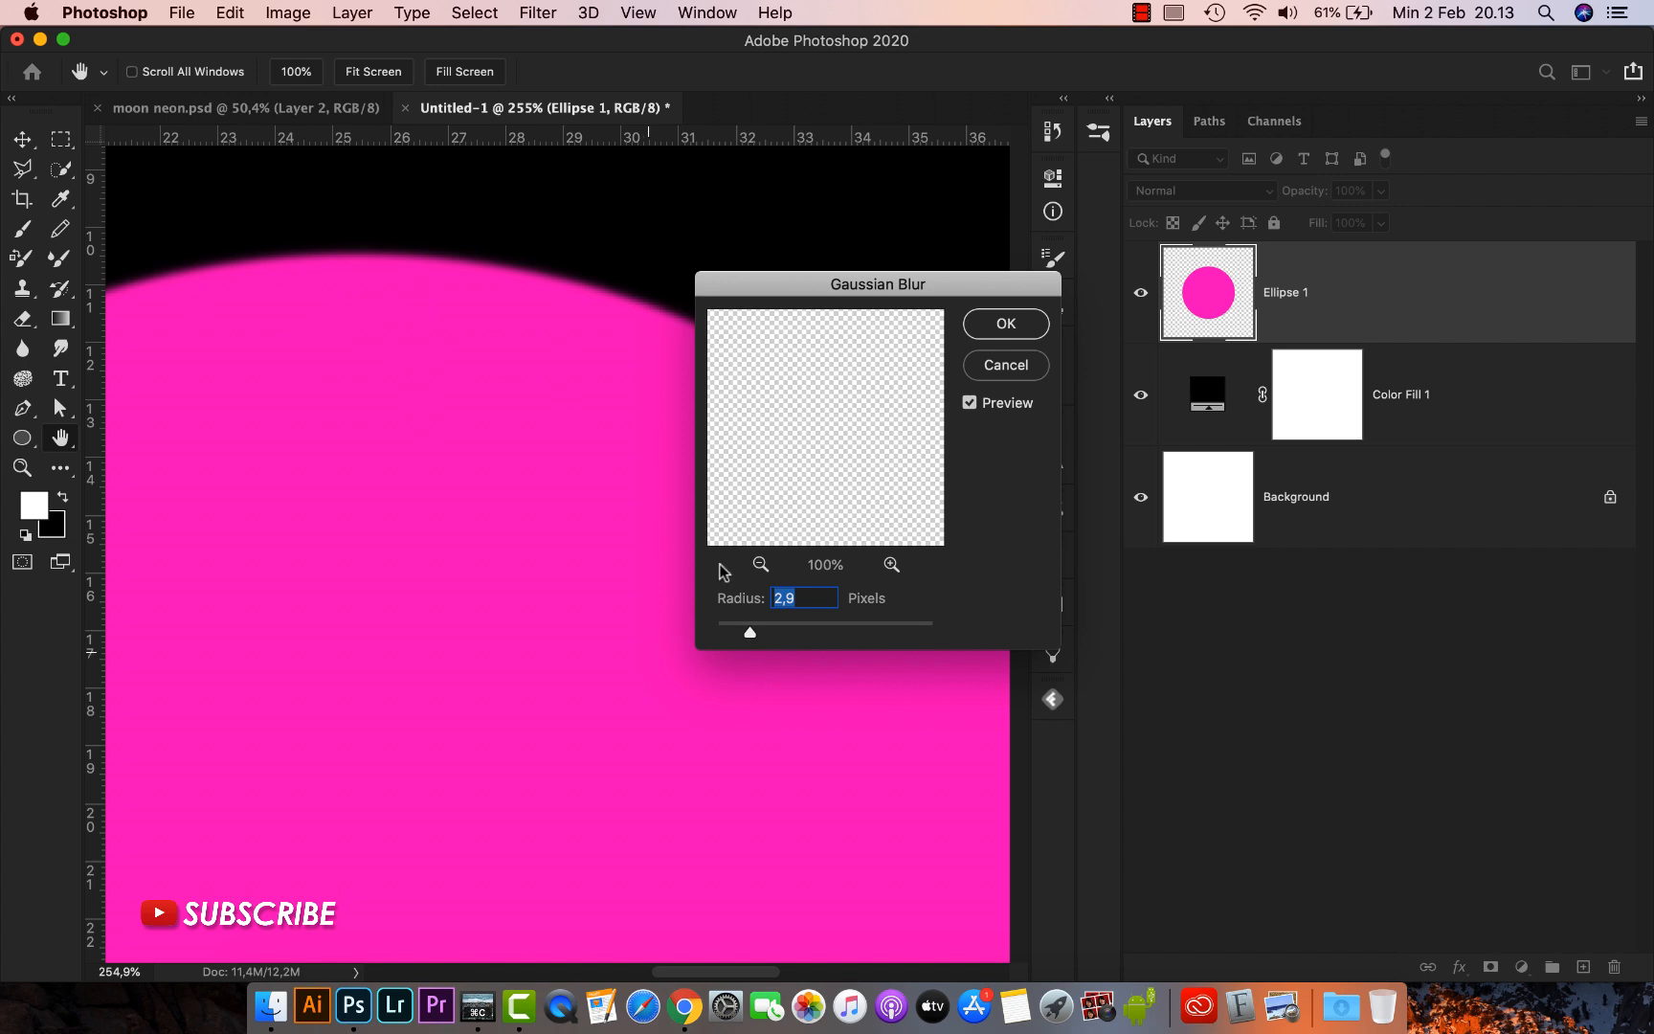
left_click(993, 330)
Duplicate the blurred Ellipse 1 layer
scroll(527, 451, "down", 5)
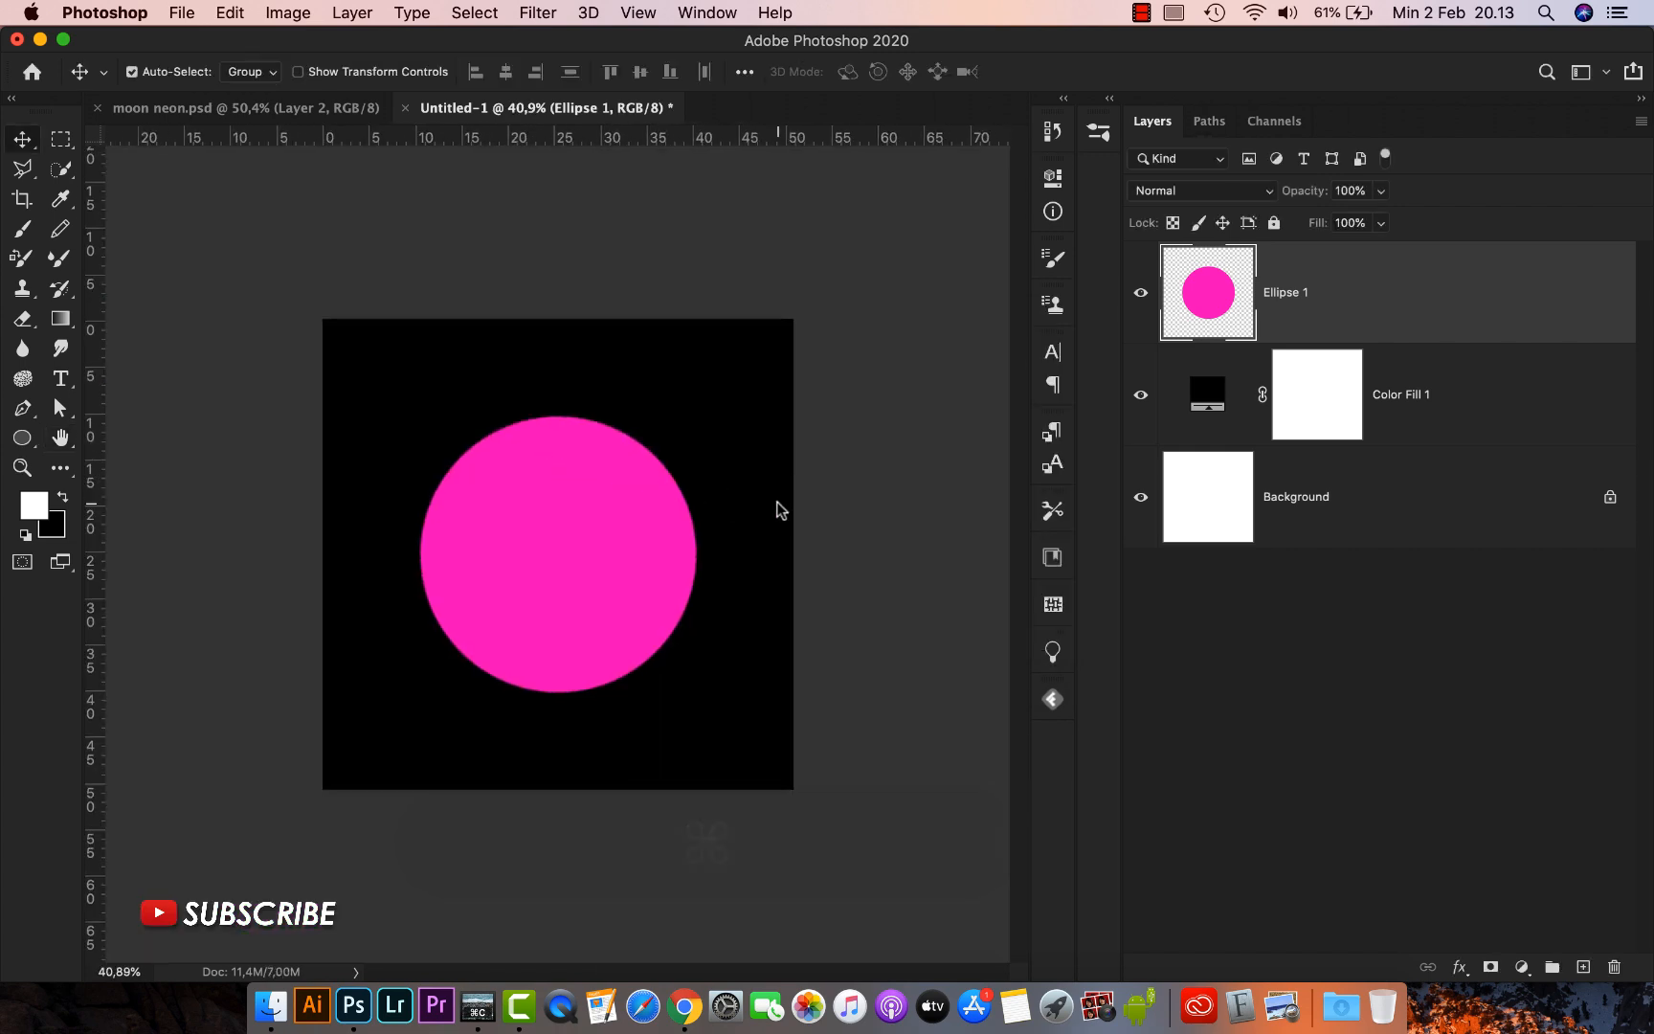
key("super")
key("super+j")
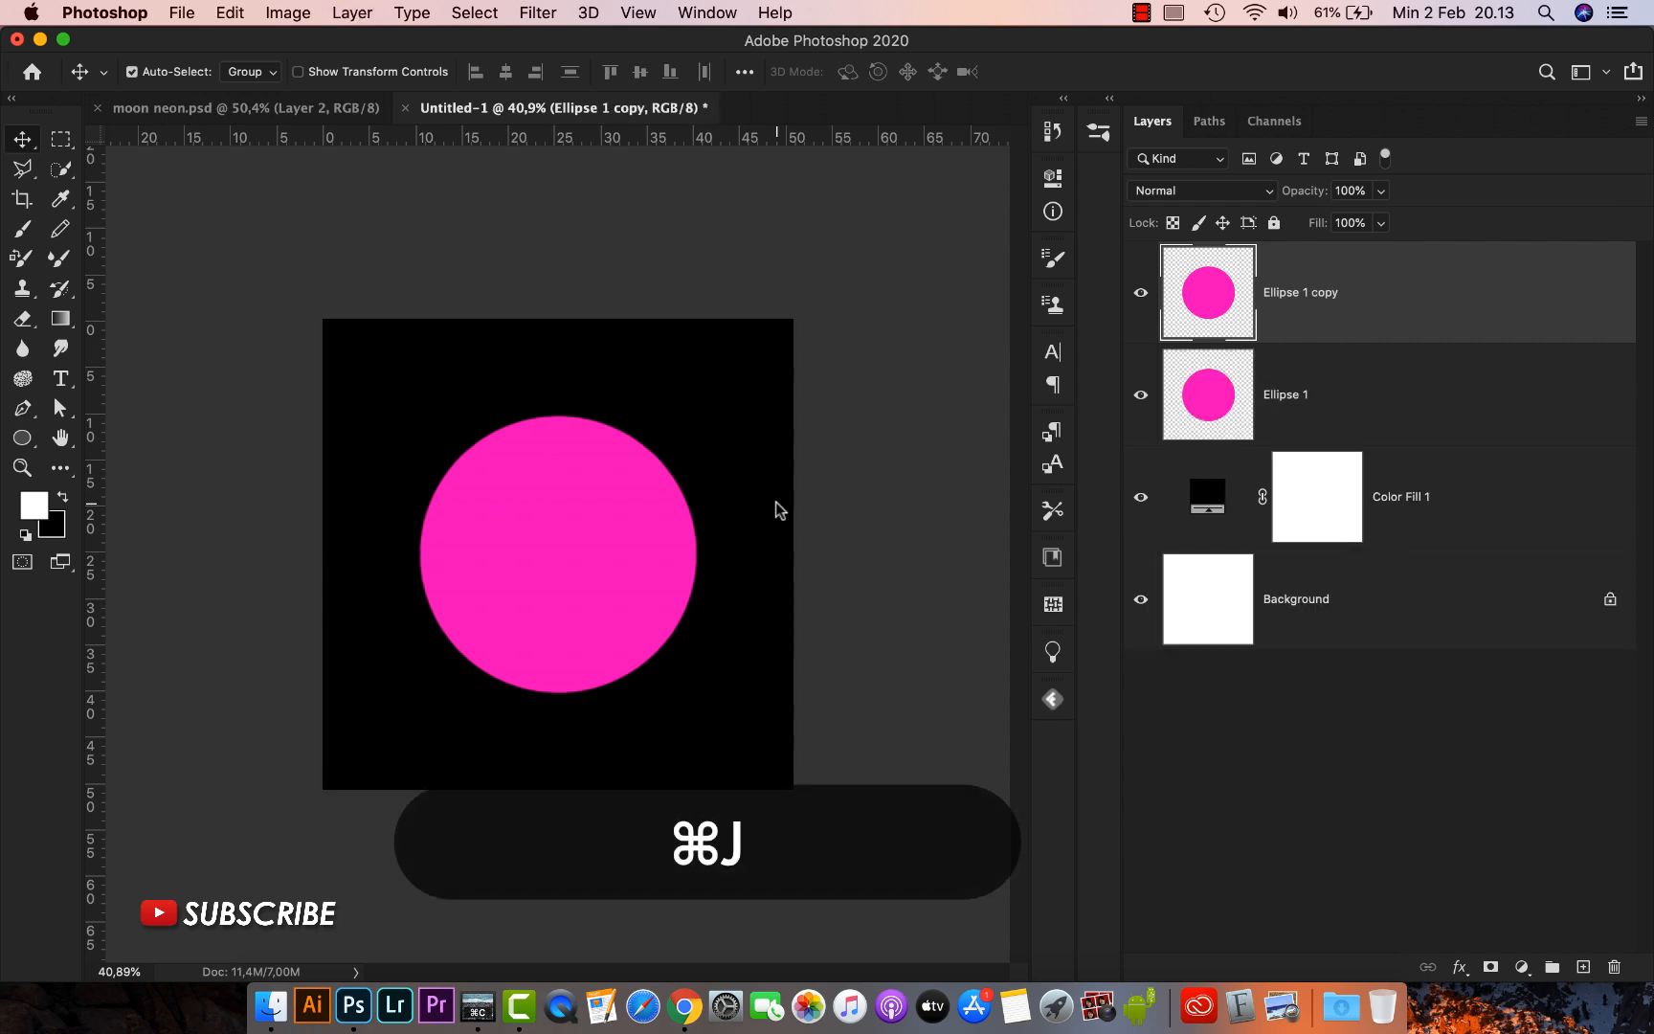
Add an Outer Glow to the lower Ellipse 1 layer, with its colour sampled from the circle (ff17c0)
left_click(1292, 411)
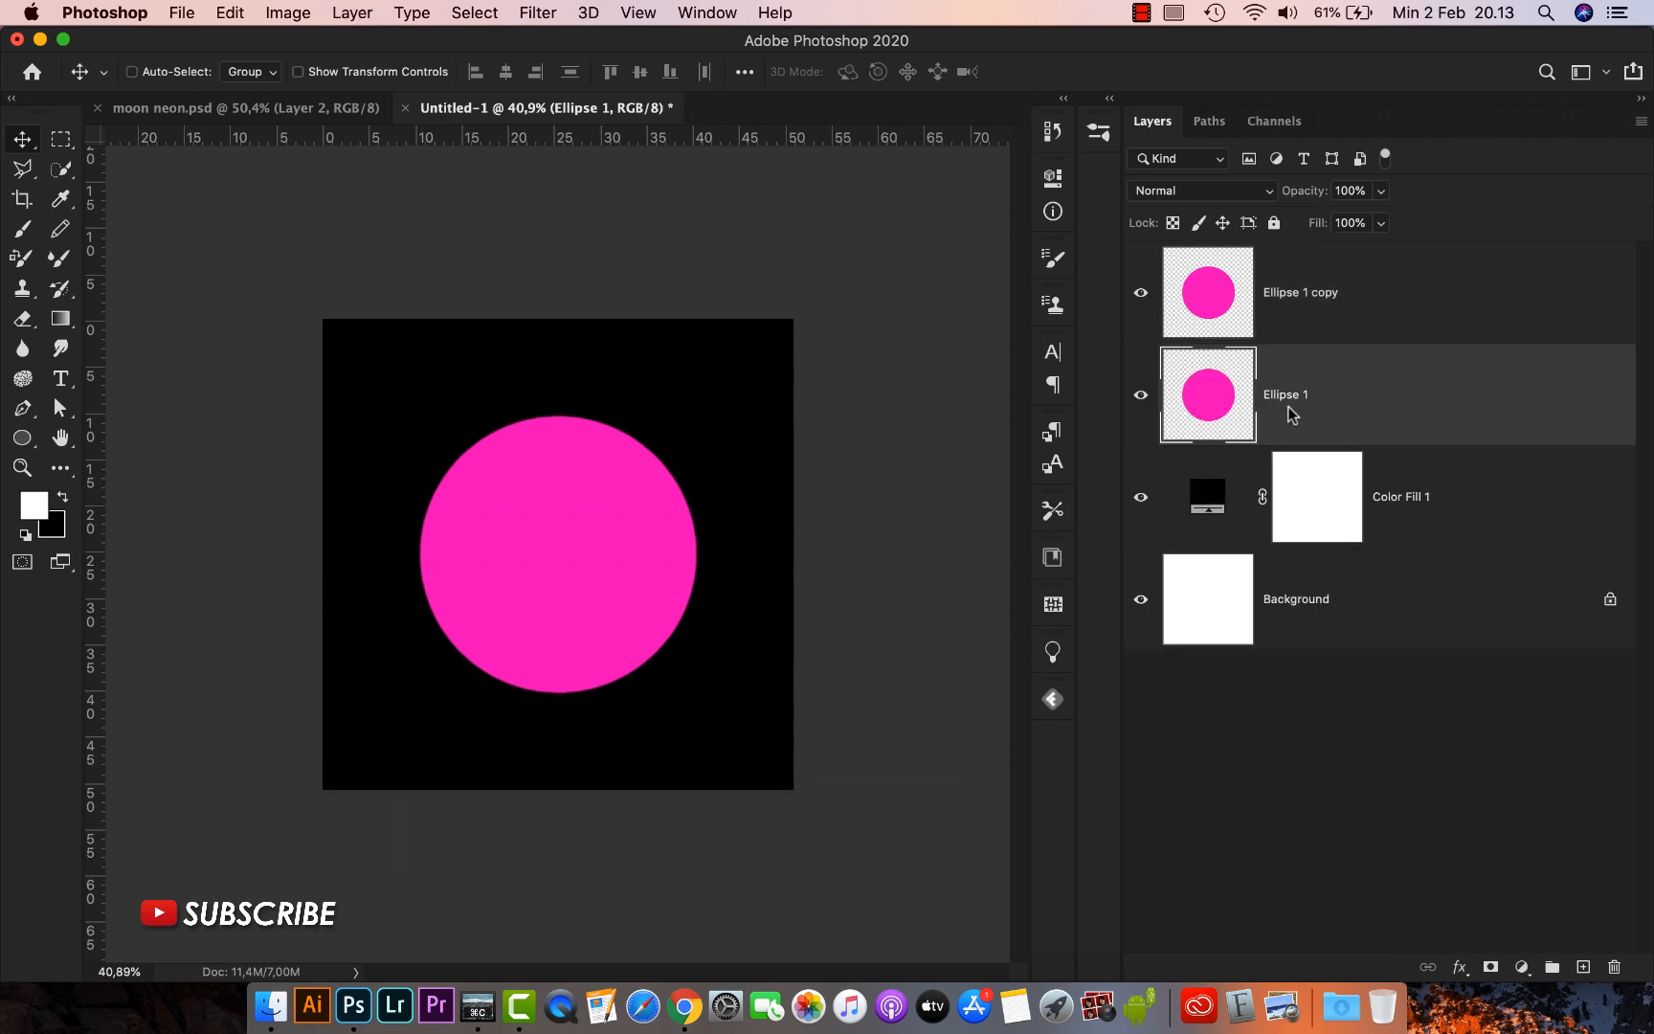
left_click(1461, 967)
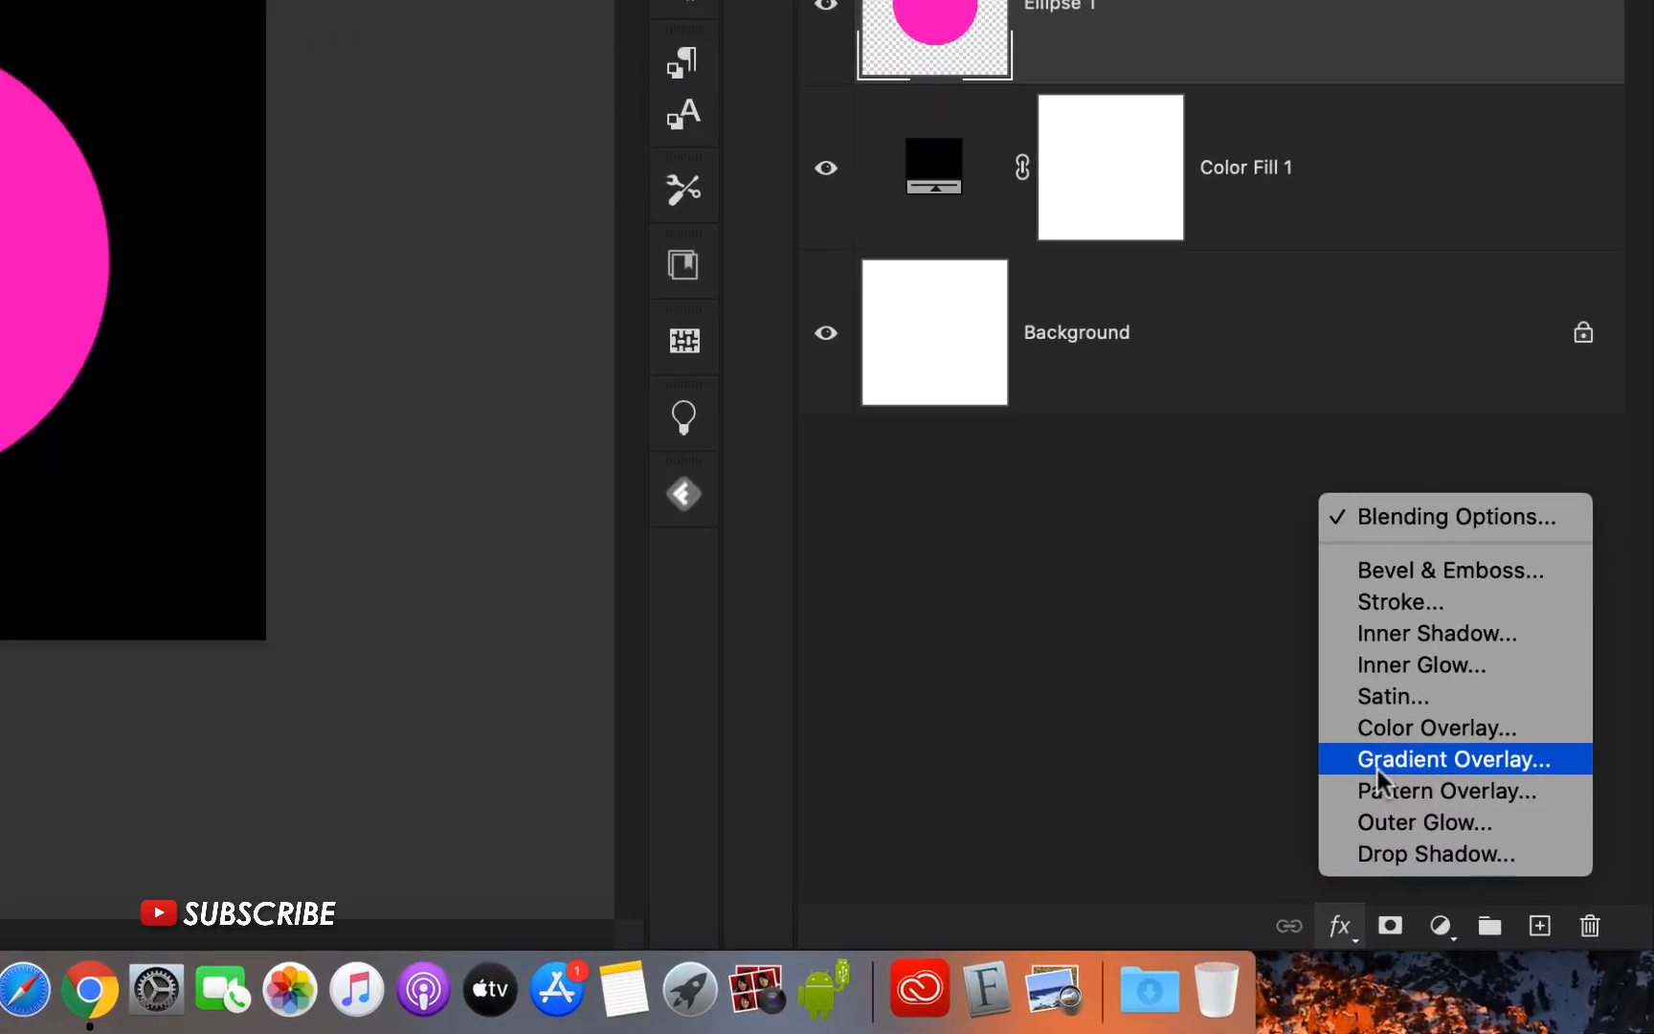
left_click(1422, 814)
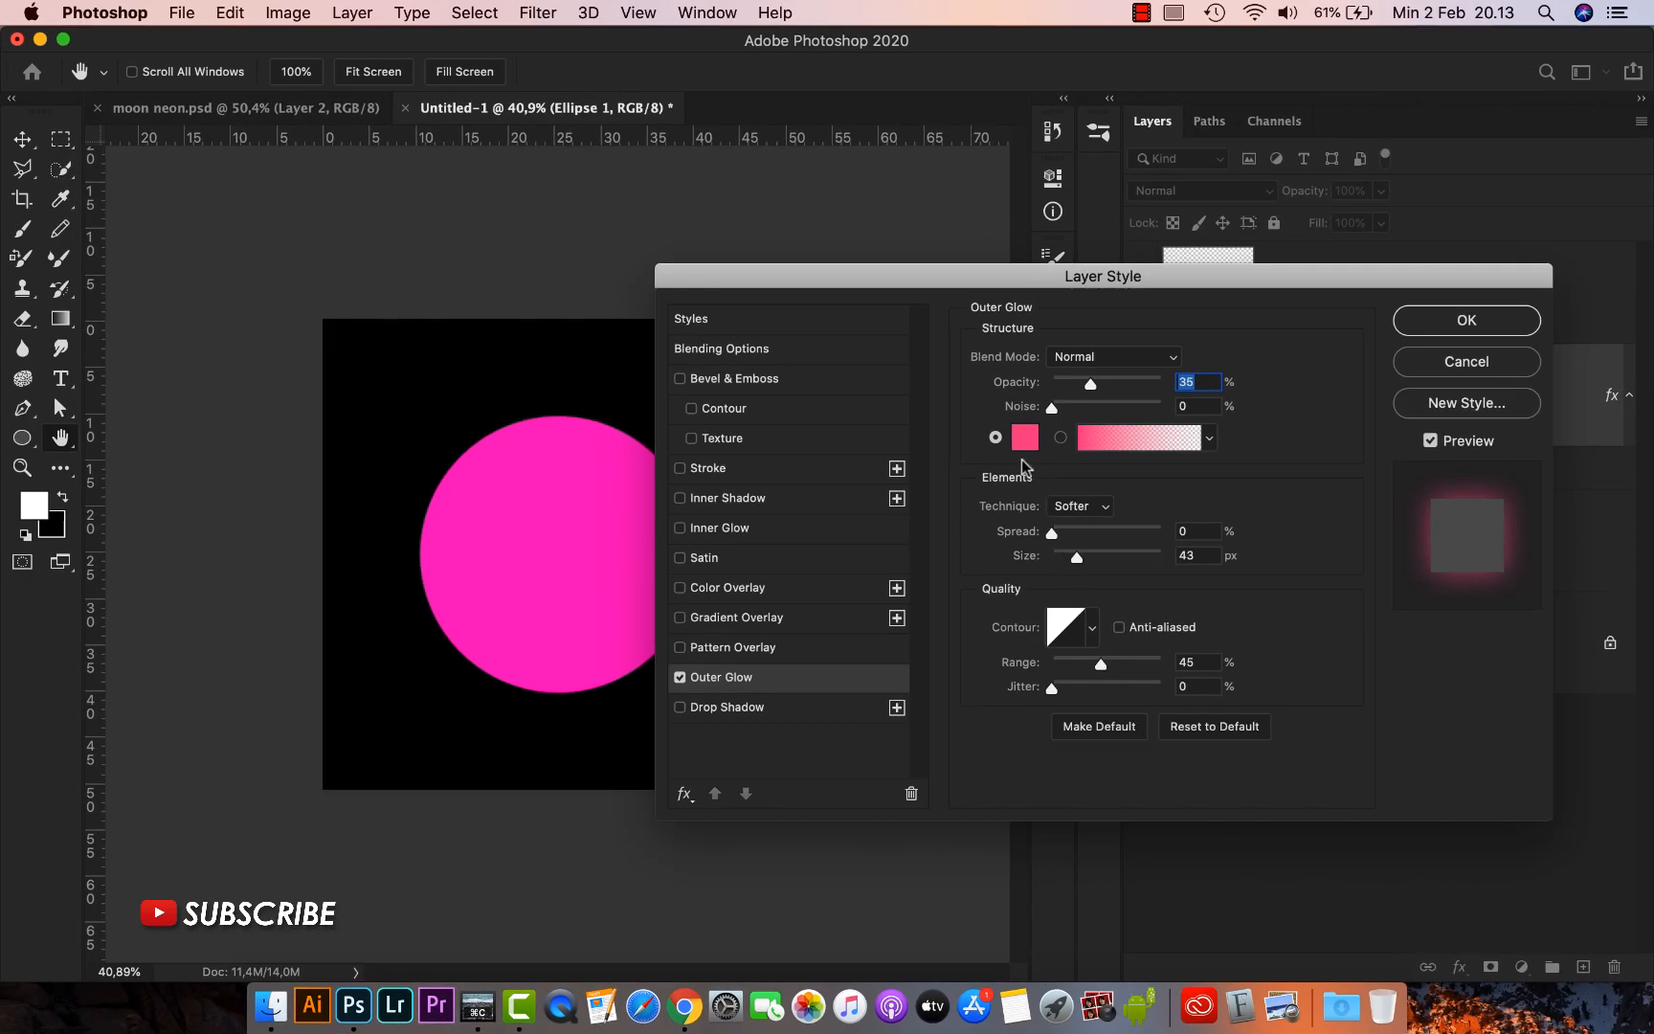
left_click(1025, 437)
left_click(578, 543)
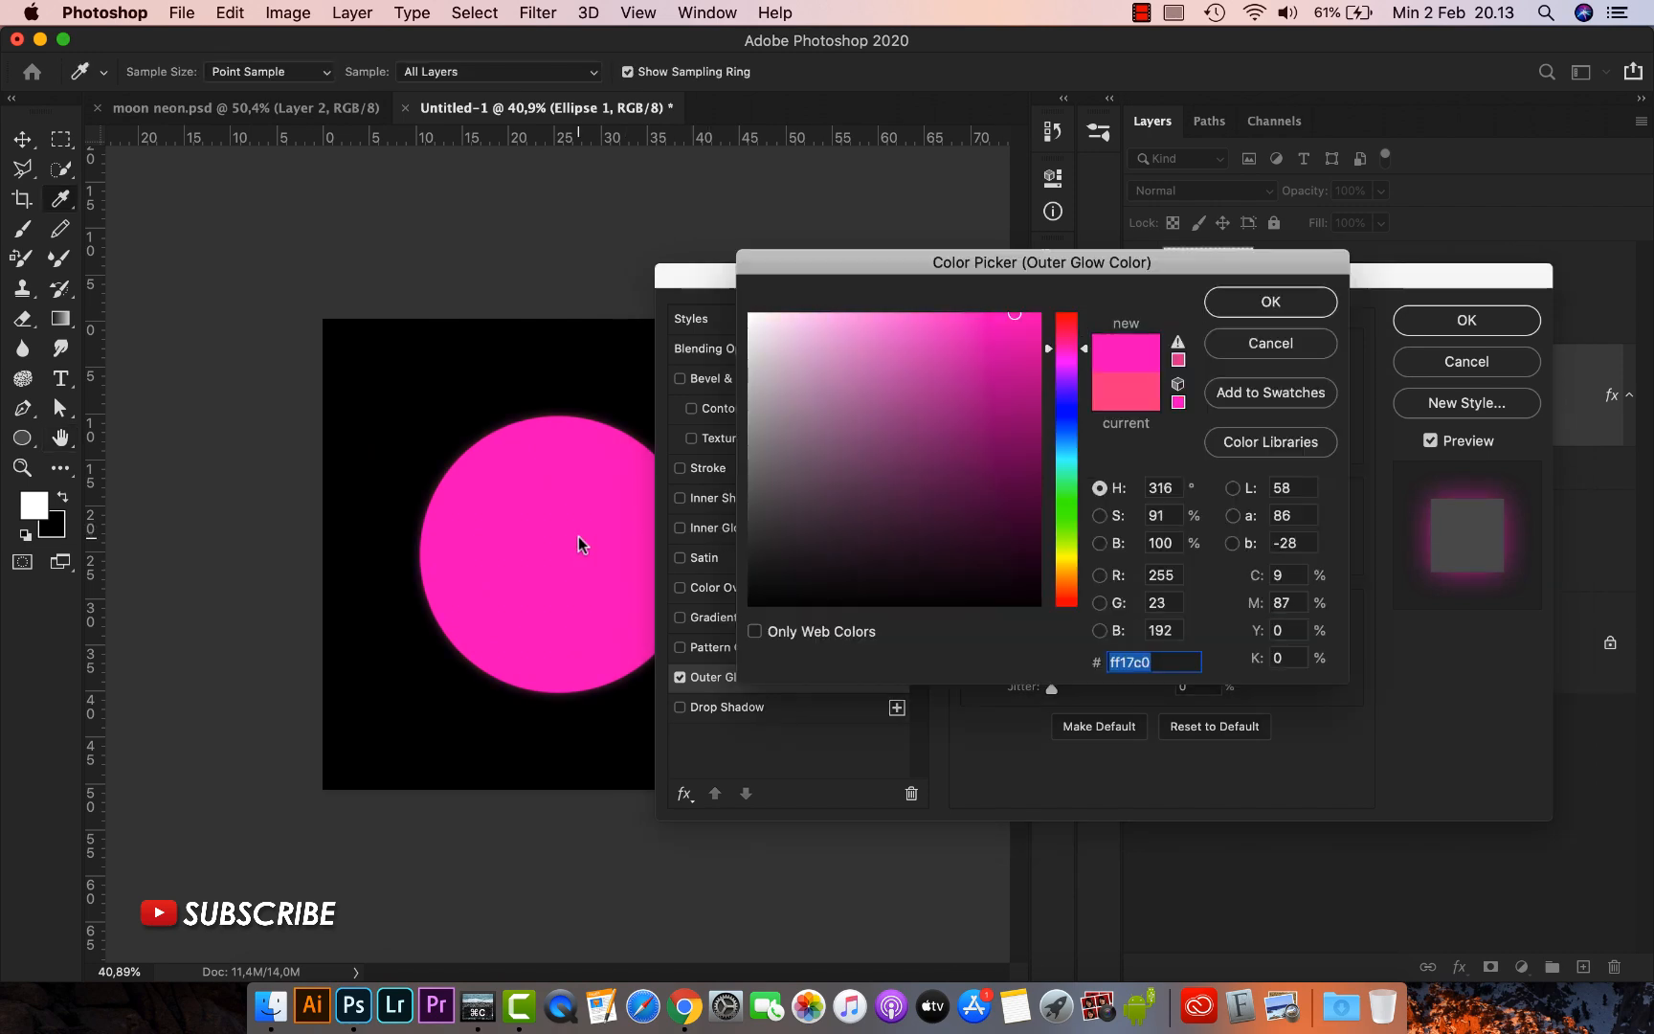
left_click(1219, 303)
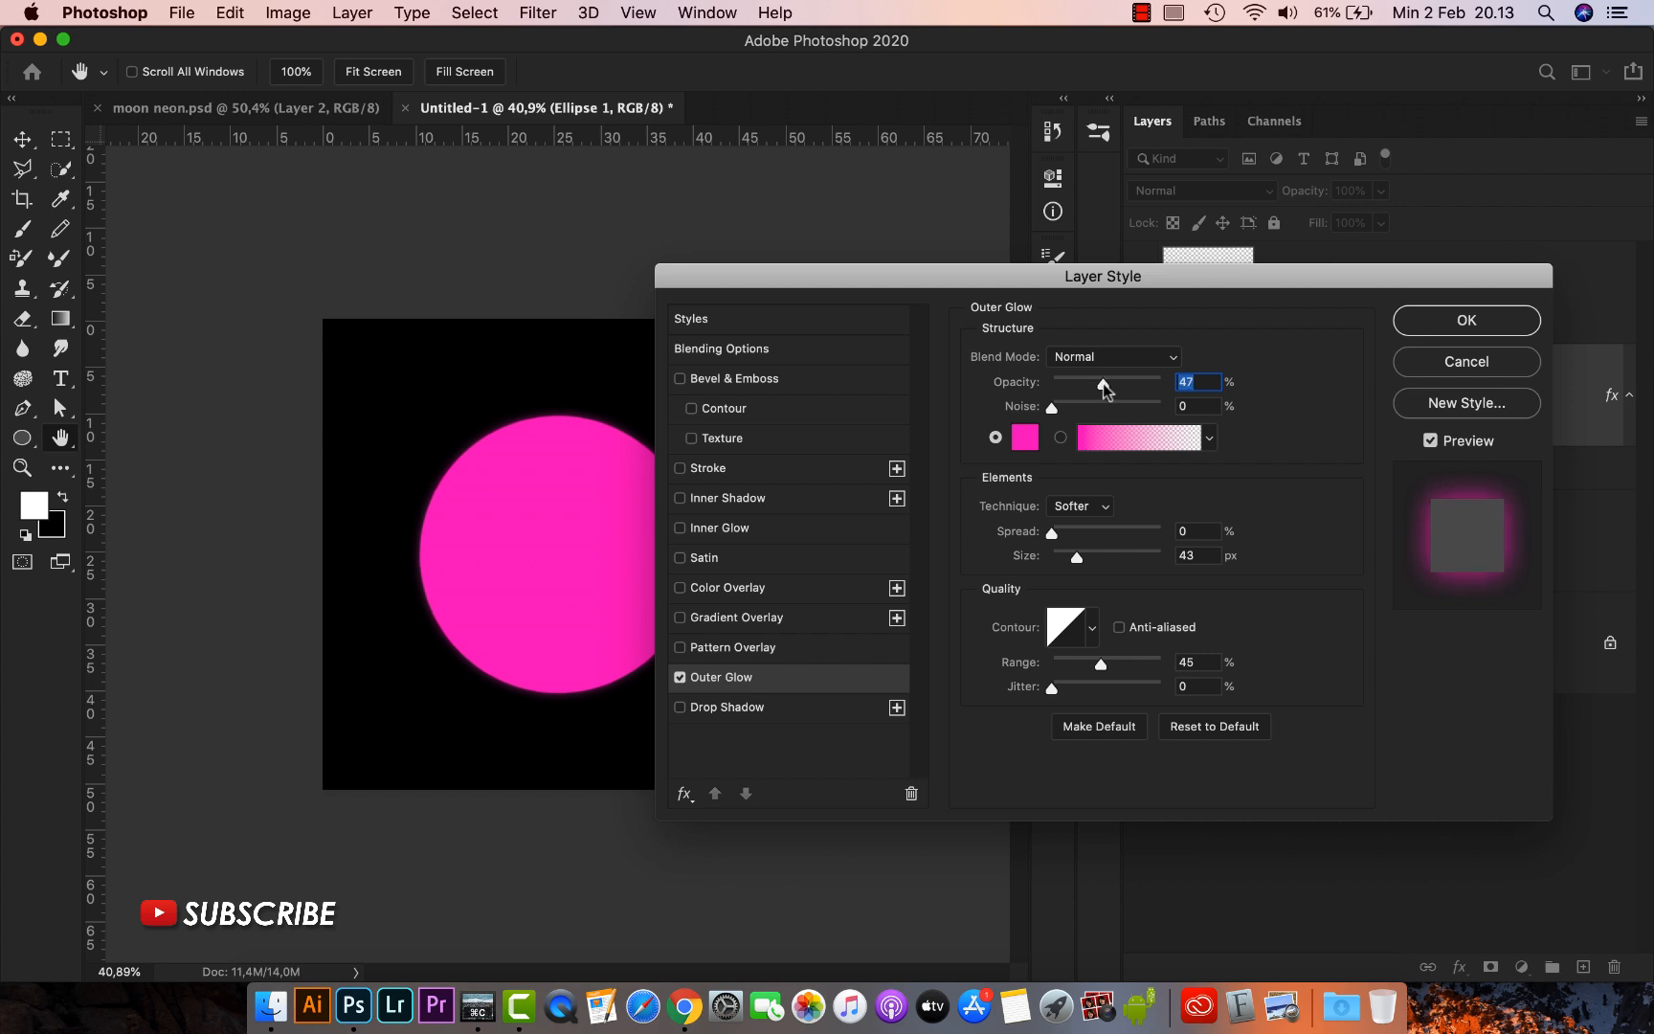
Set the Outer Glow's size to 73 px and its opacity to 81%, and apply the layer style
scroll(517, 446, "up", 10)
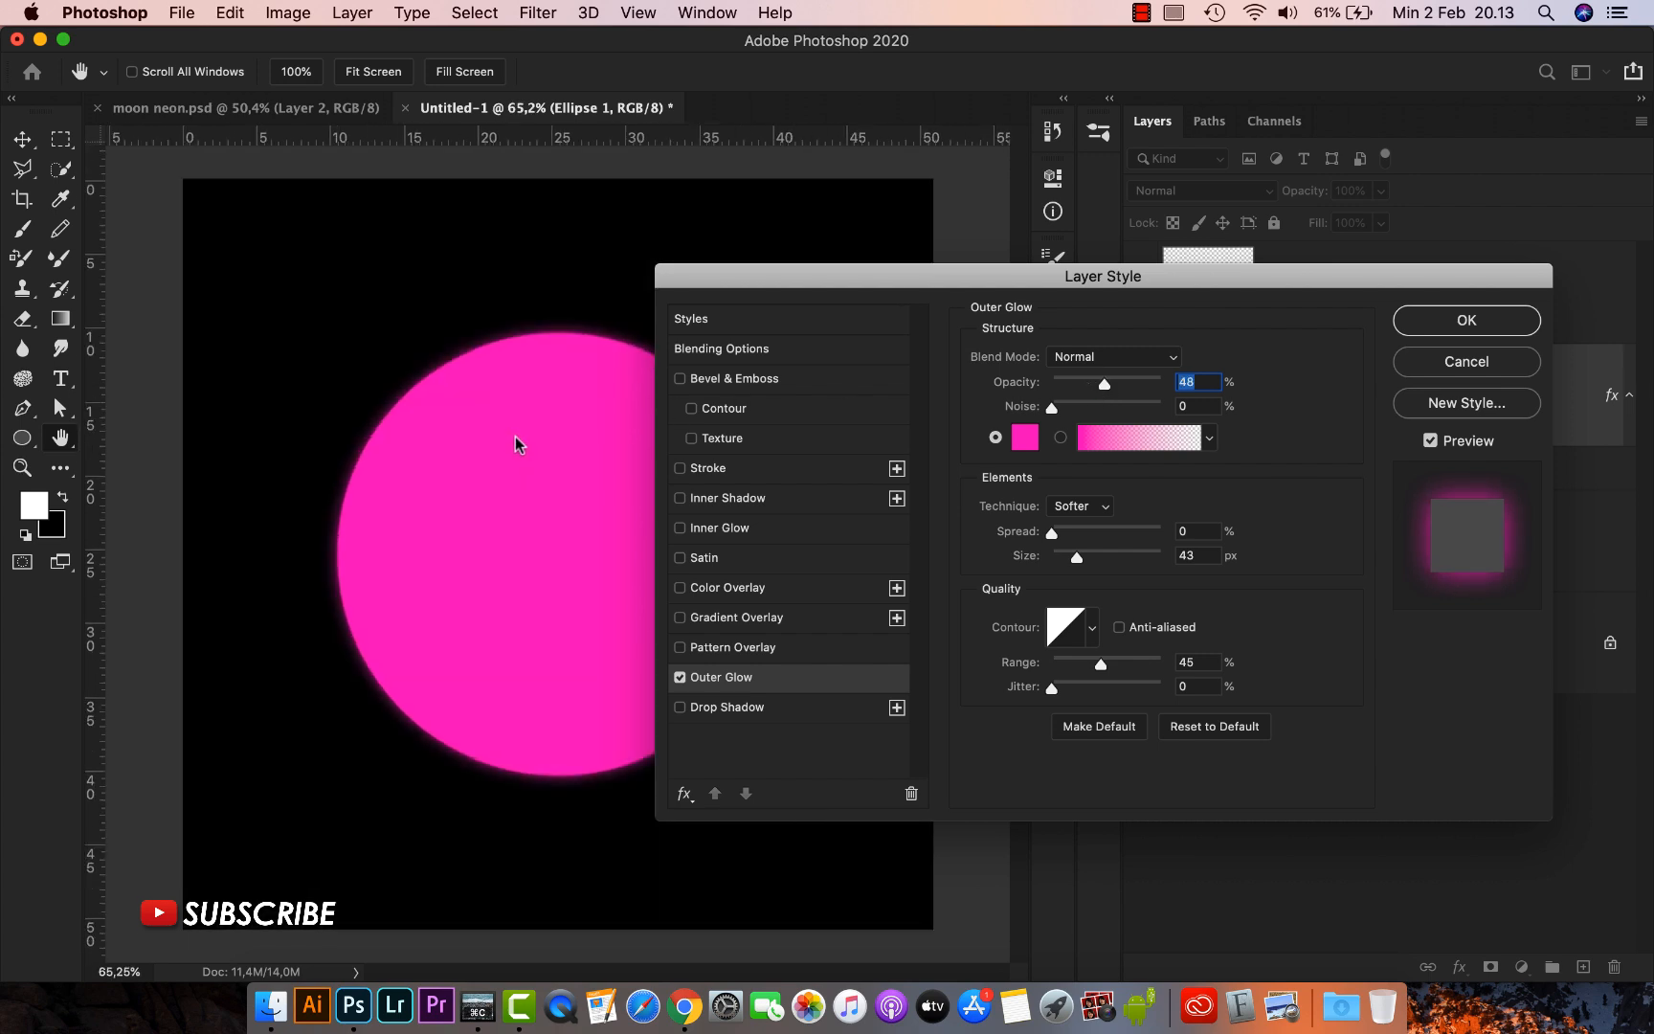
scroll(456, 357, "up", 5)
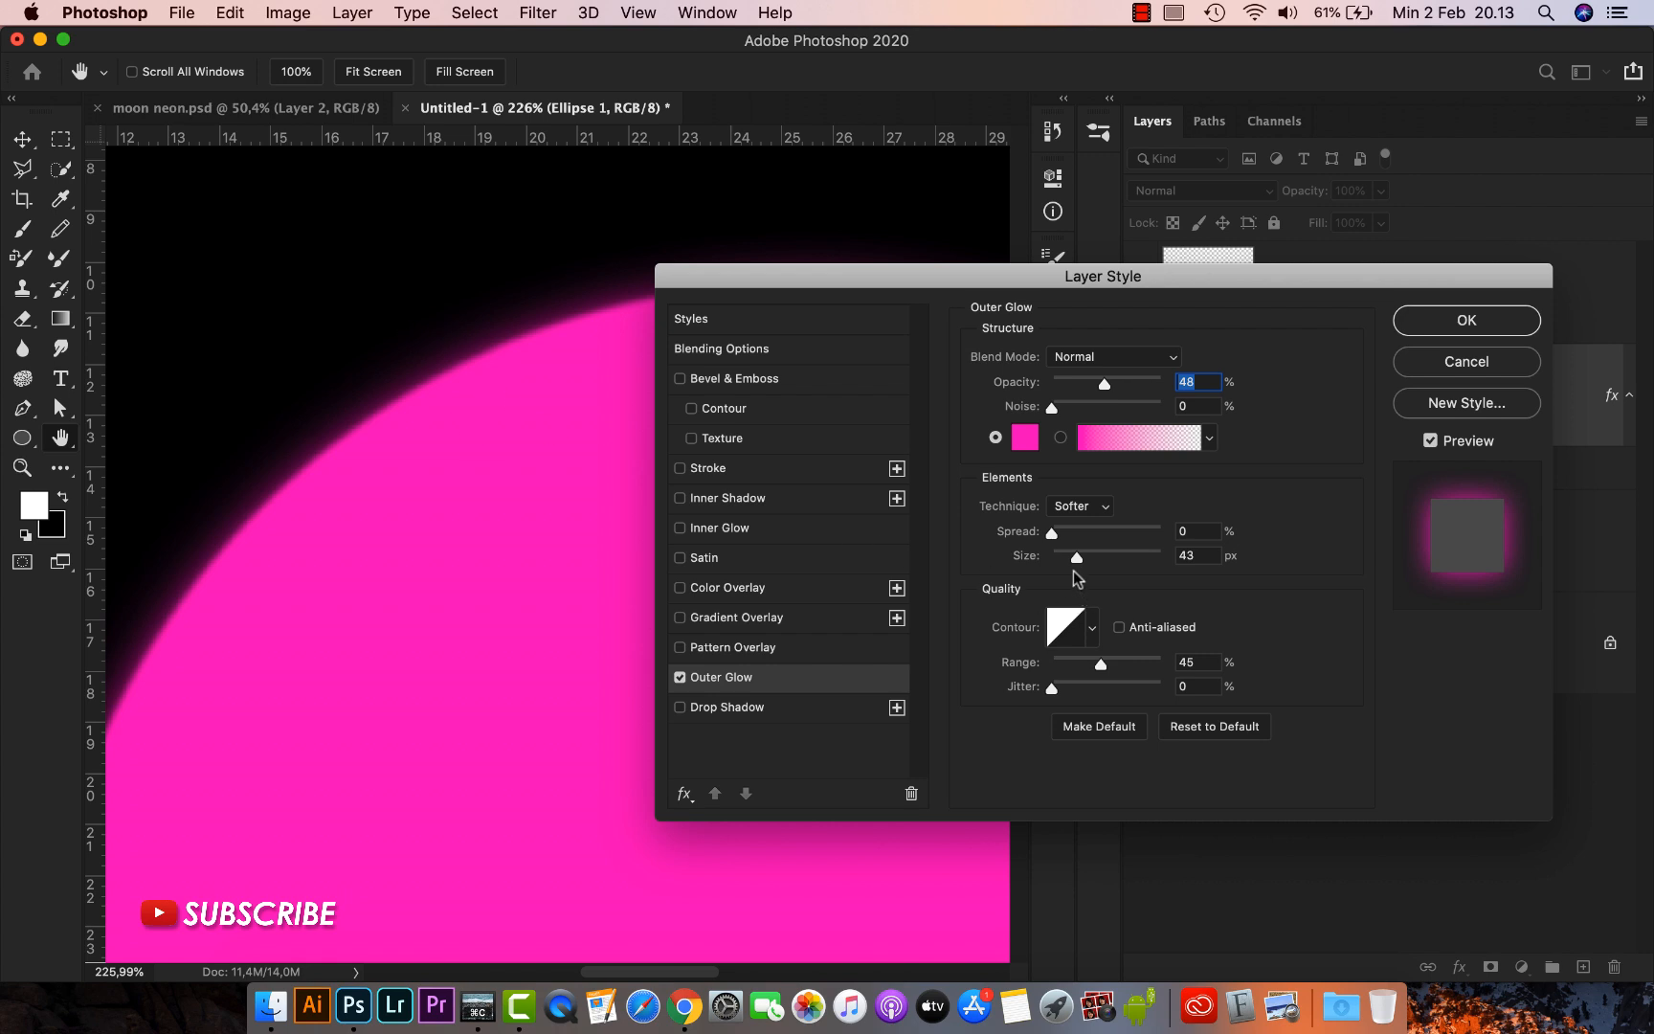
left_click_drag(1074, 556, 1089, 565)
scroll(418, 644, "down", 4)
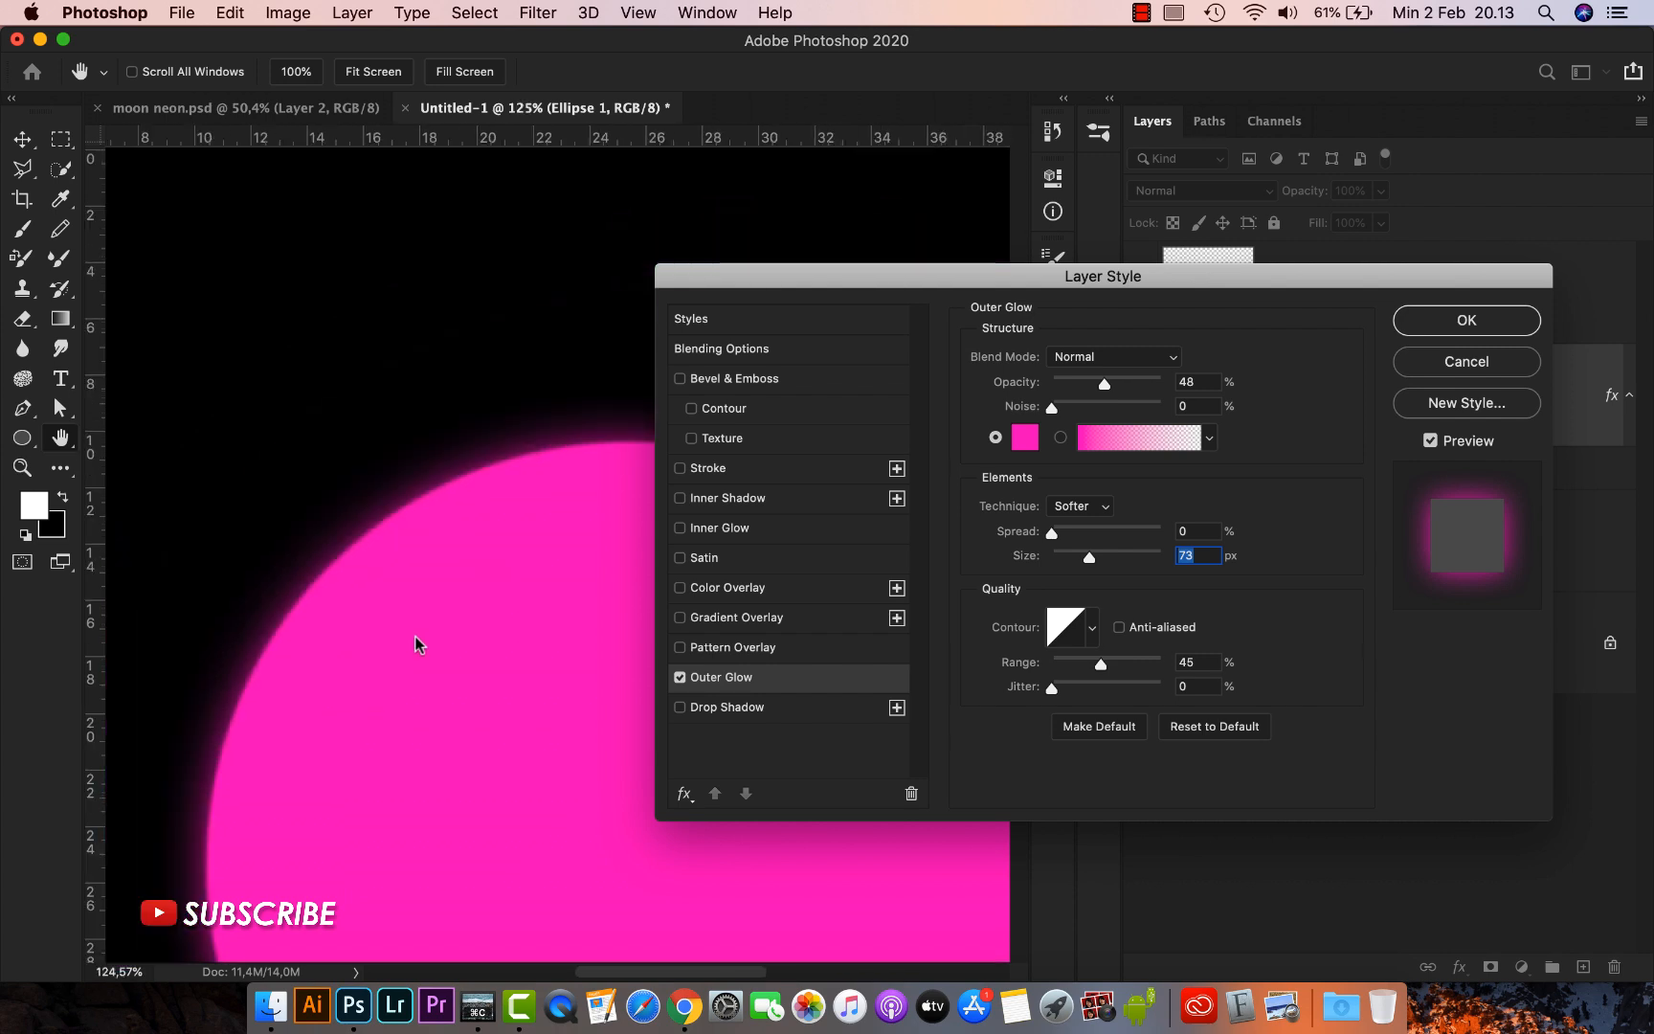
left_click_drag(1098, 387, 1140, 391)
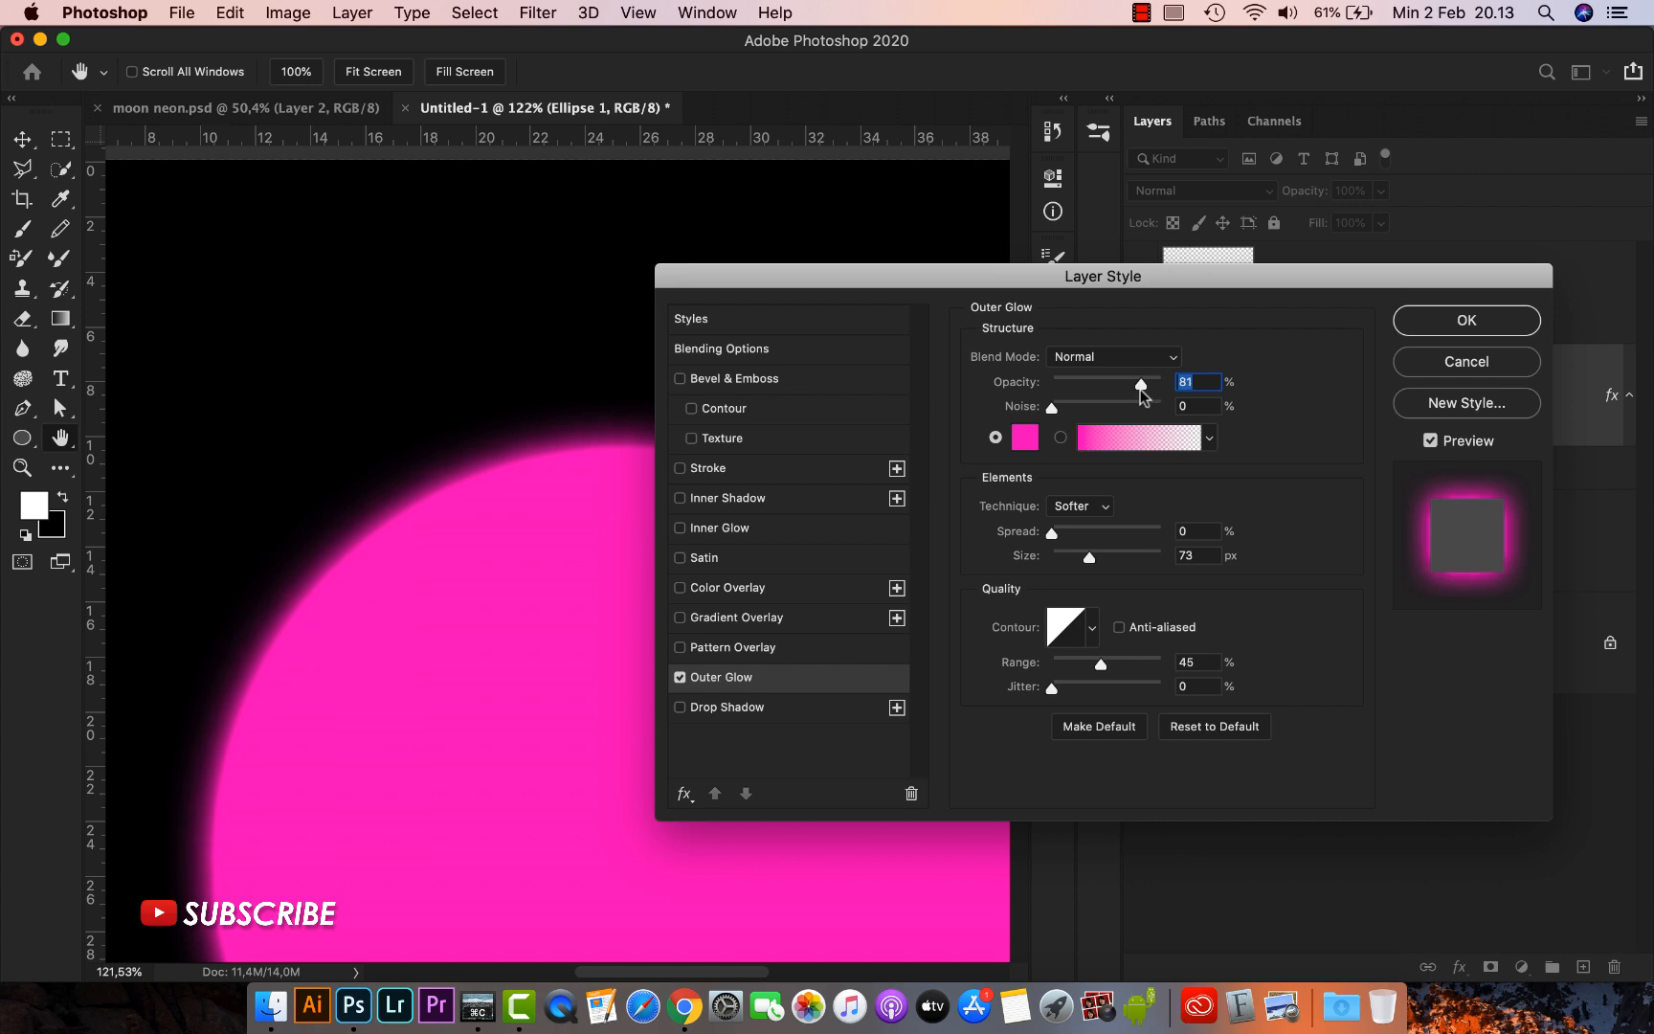
left_click(1407, 329)
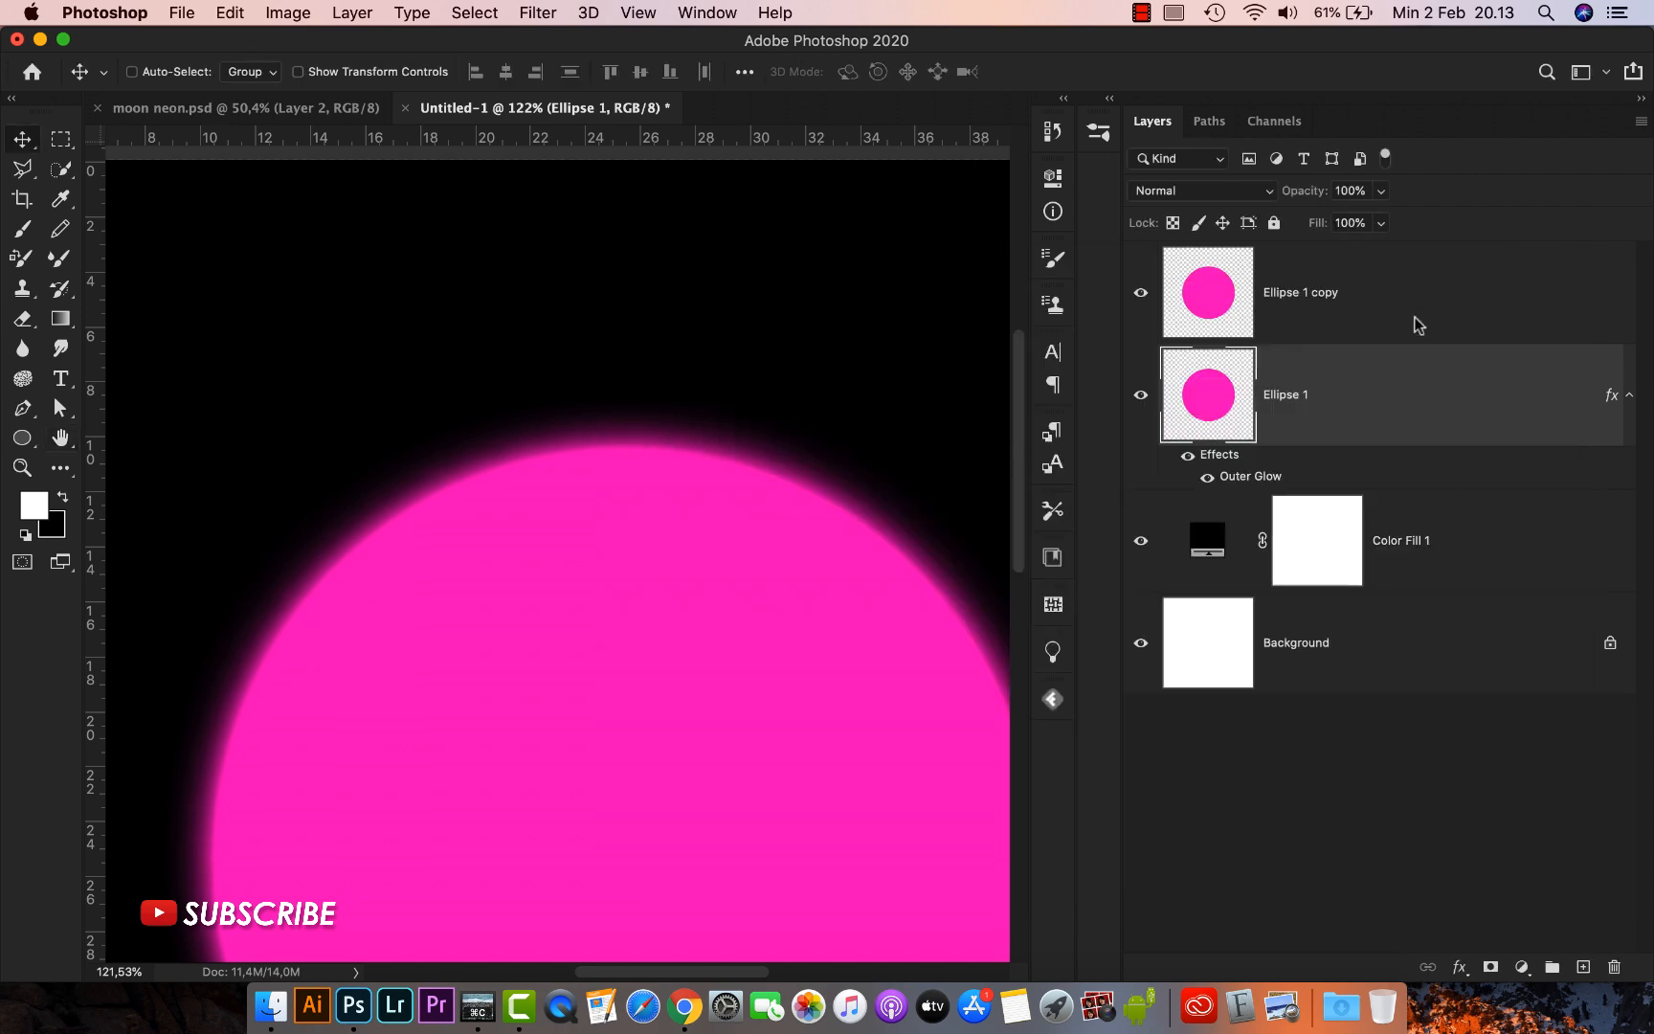
Duplicate the Ellipse 1 layer together with its Outer Glow
scroll(761, 517, "down", 5)
key("super+j")
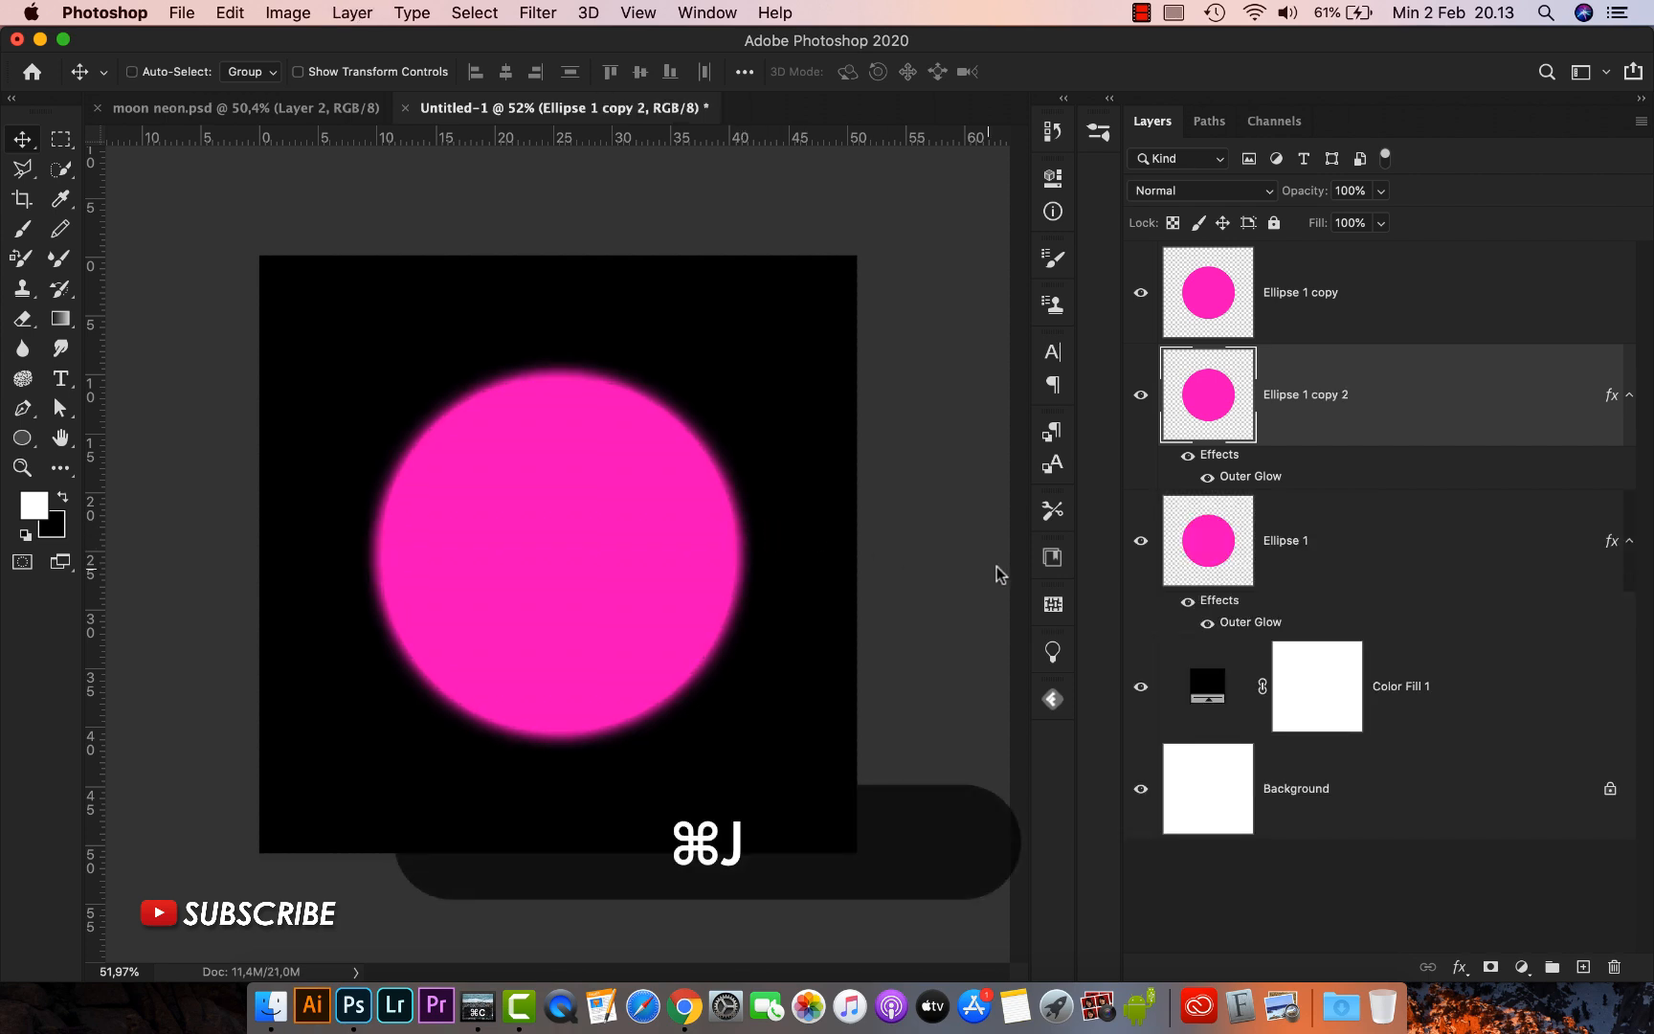
Set the Outer Glow of the lowest Ellipse 1 layer to 232 px size and 24% opacity, and apply it
left_click(1330, 559)
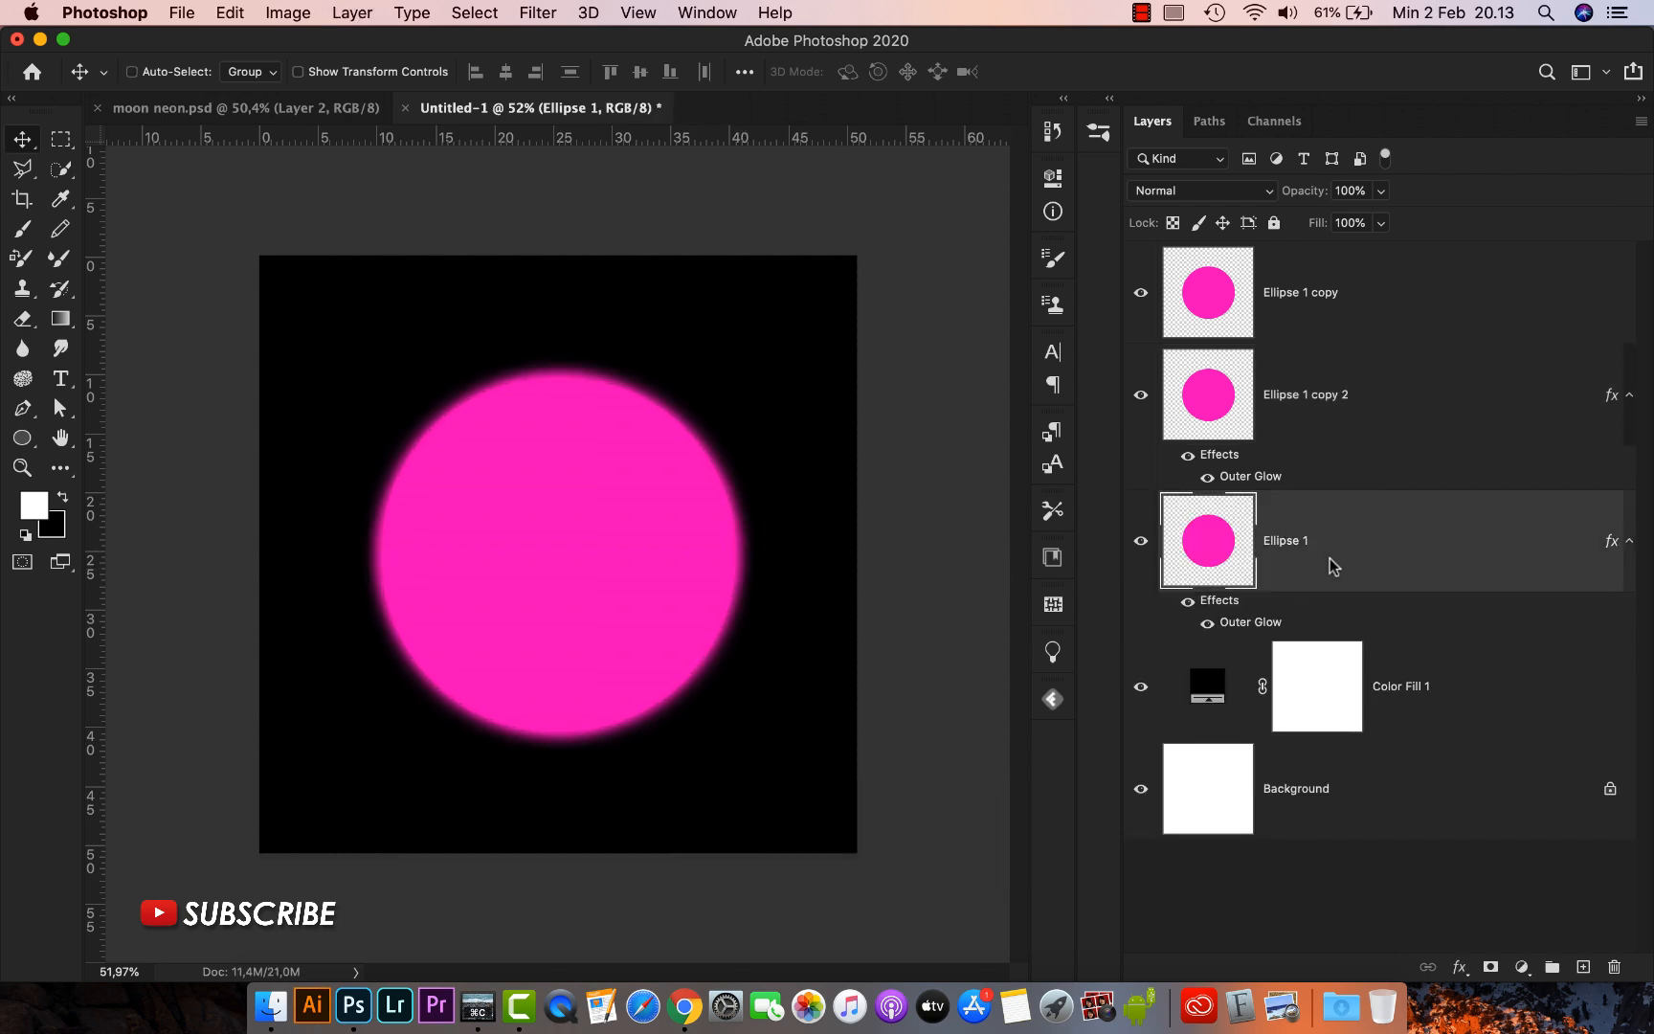
double_click(1262, 621)
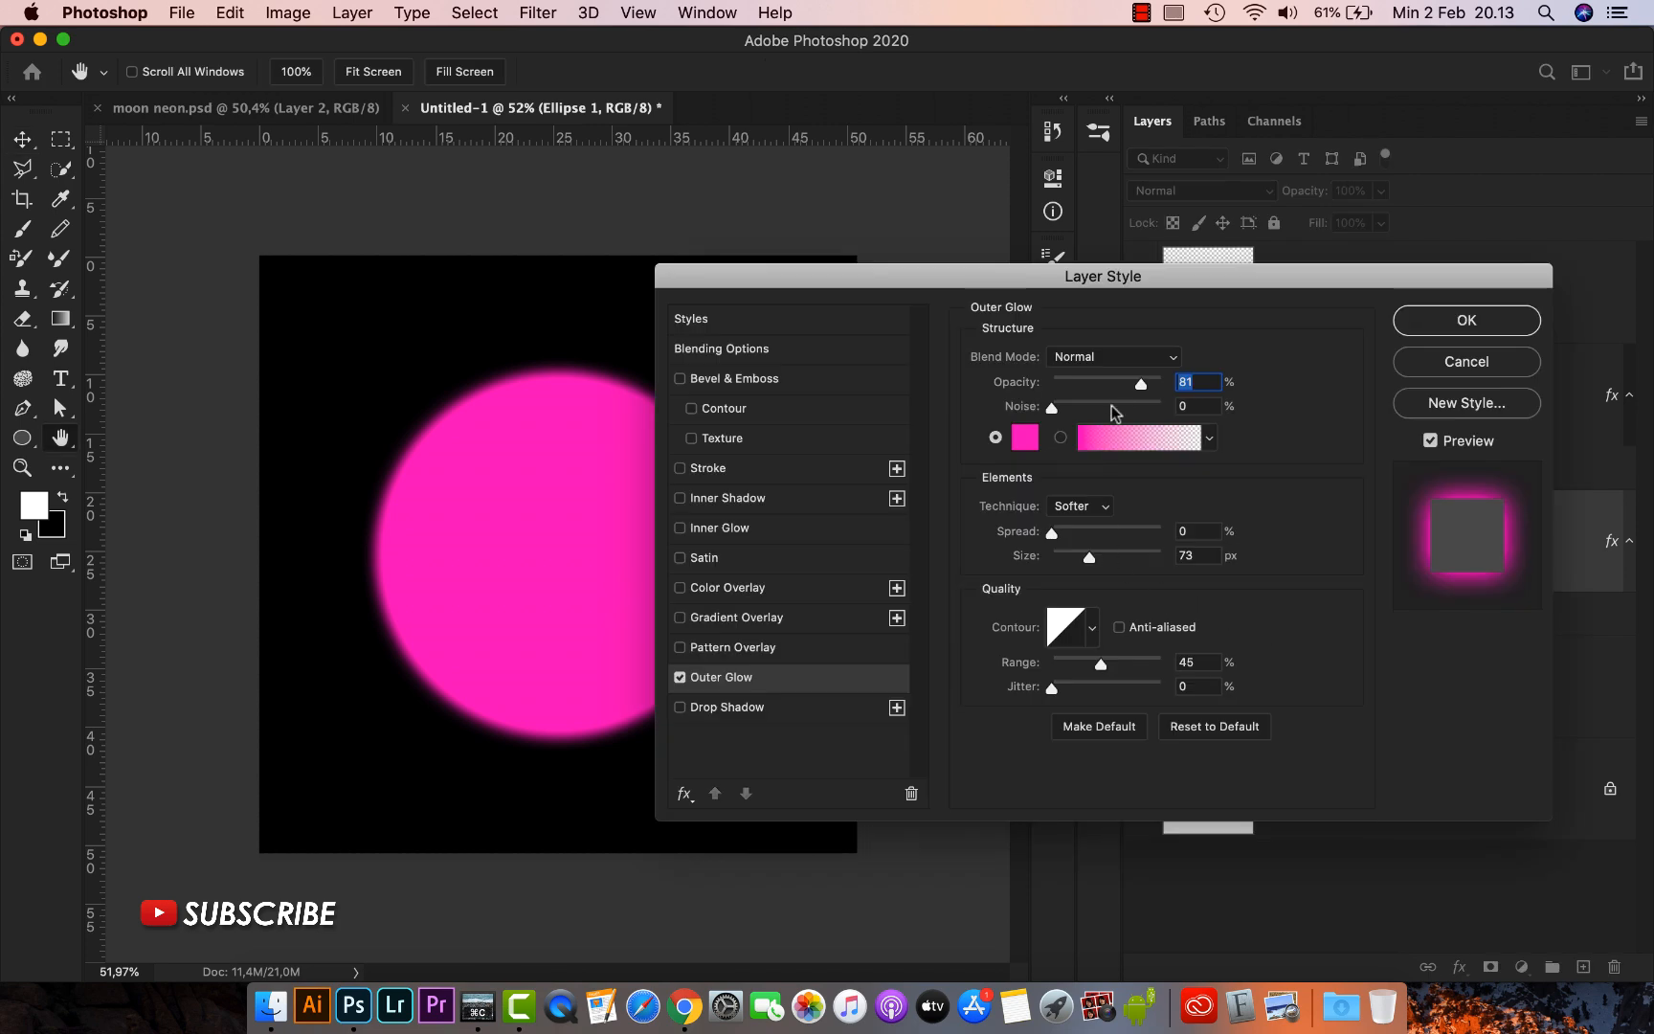
left_click_drag(1141, 387, 1167, 389)
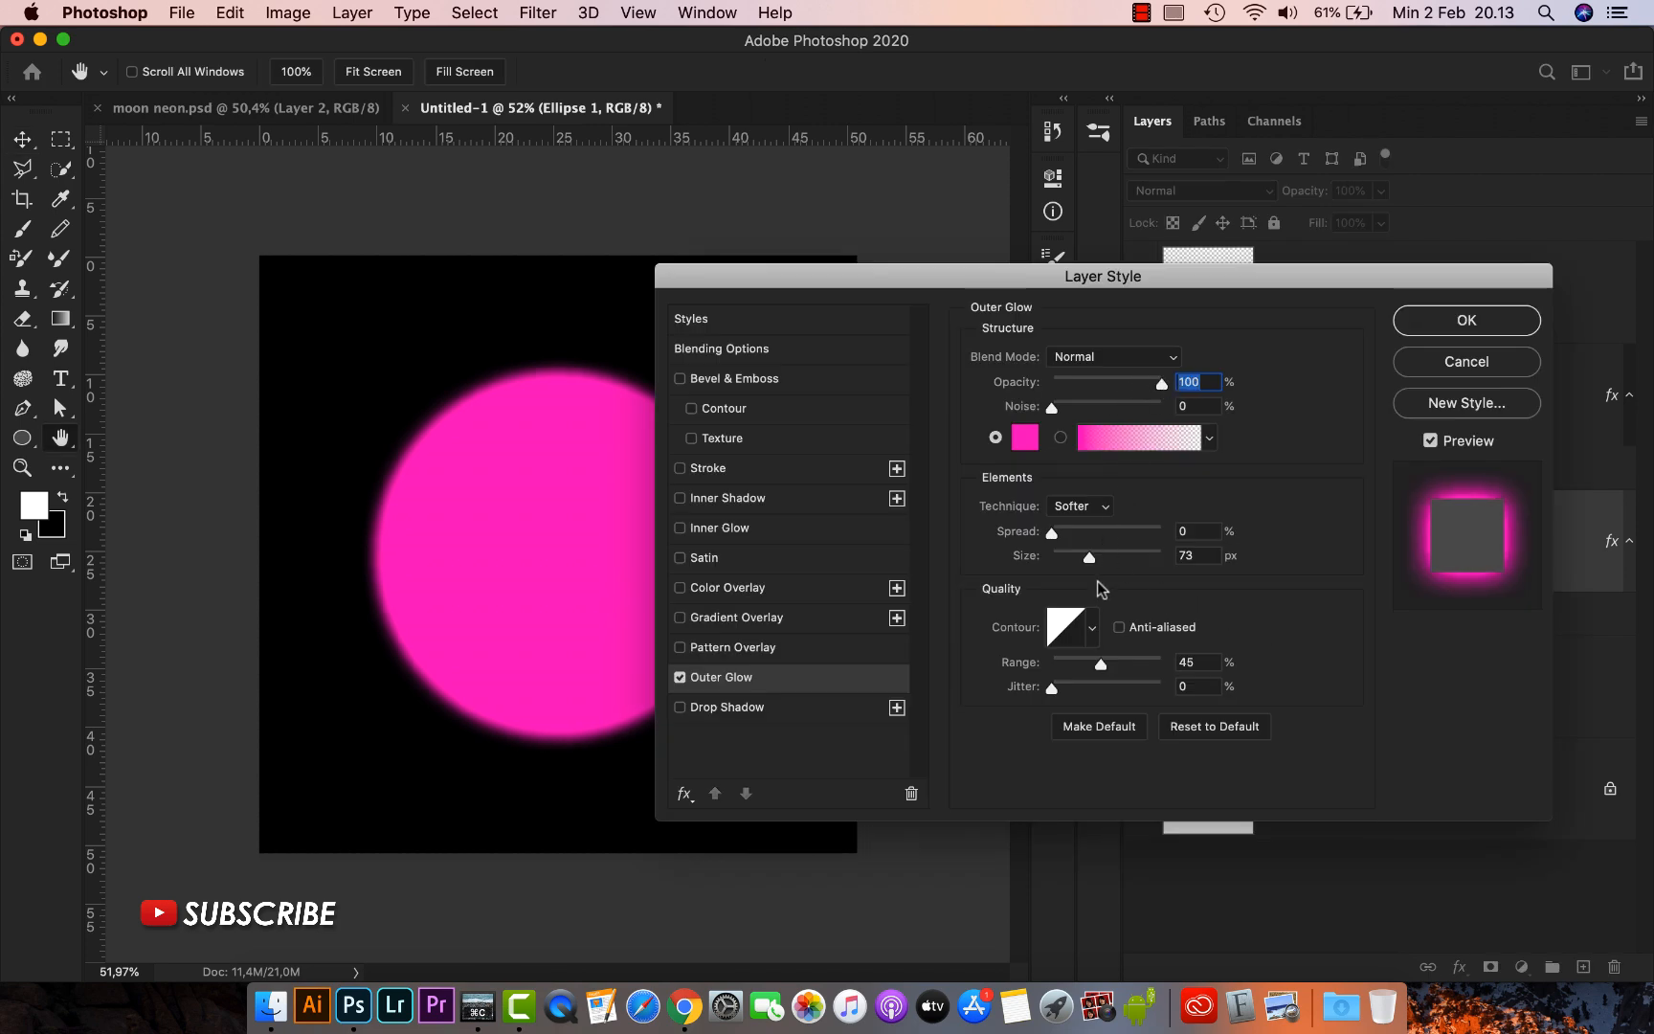
left_click_drag(1091, 560, 1130, 565)
left_click_drag(1155, 387, 1085, 387)
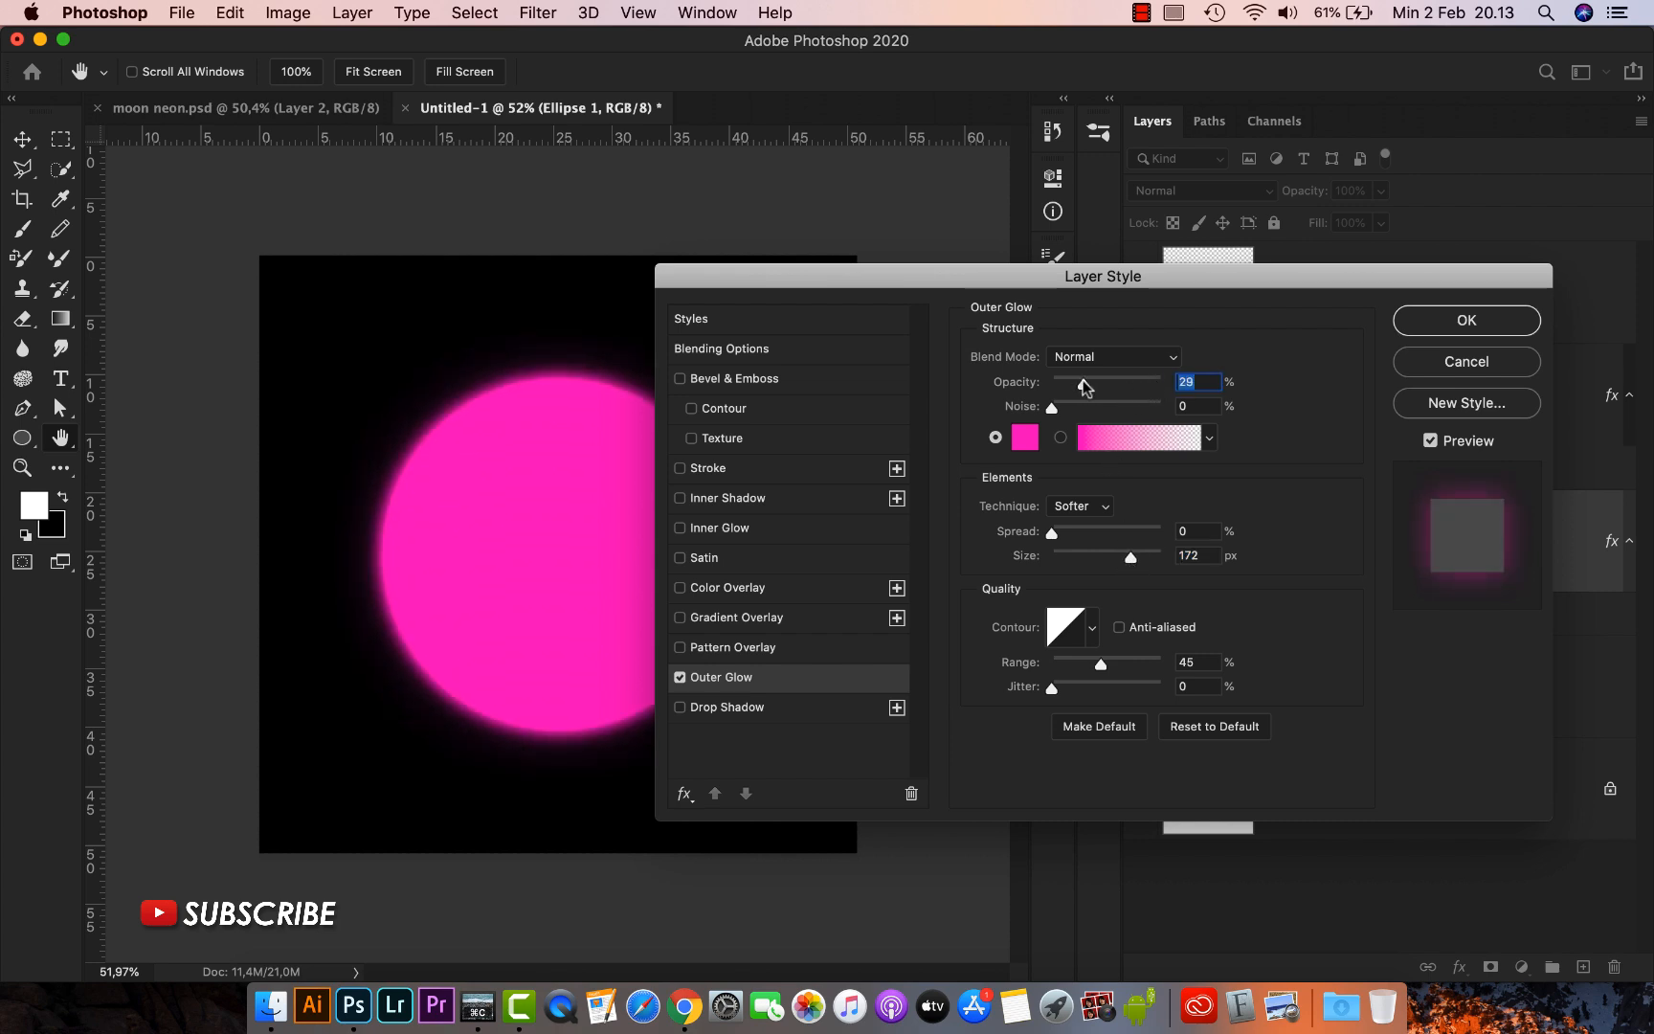
left_click(1145, 558)
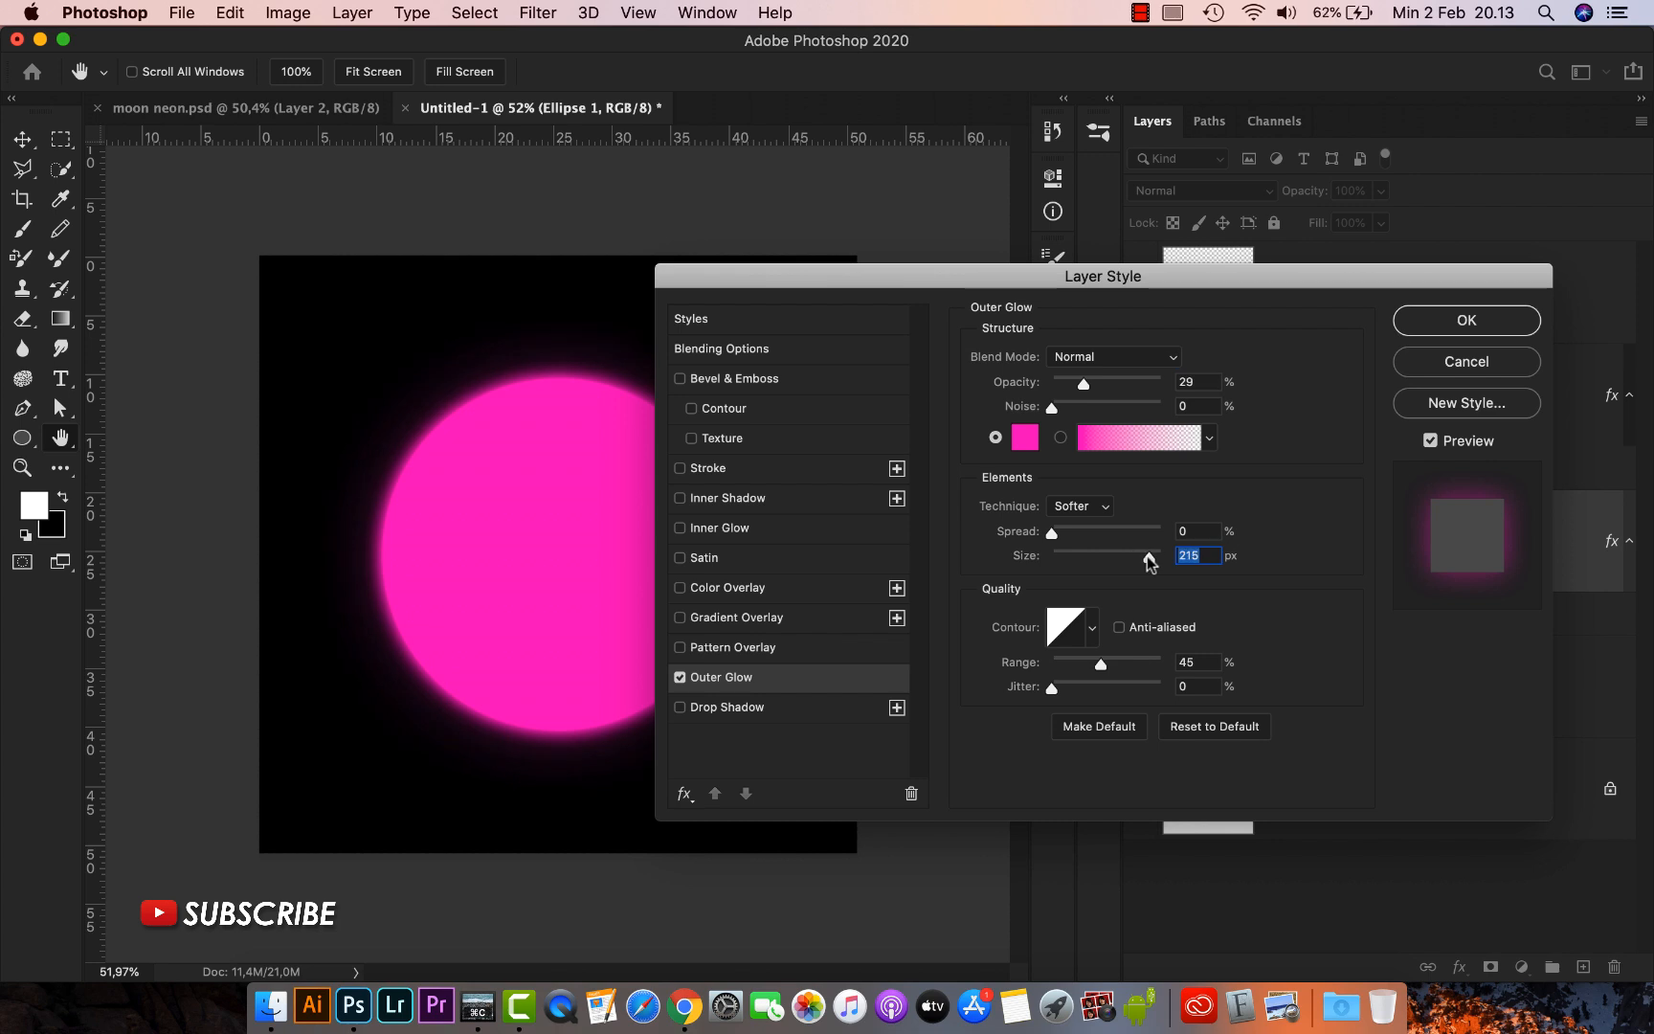
left_click_drag(1151, 555, 1156, 555)
left_click_drag(1081, 387, 1072, 386)
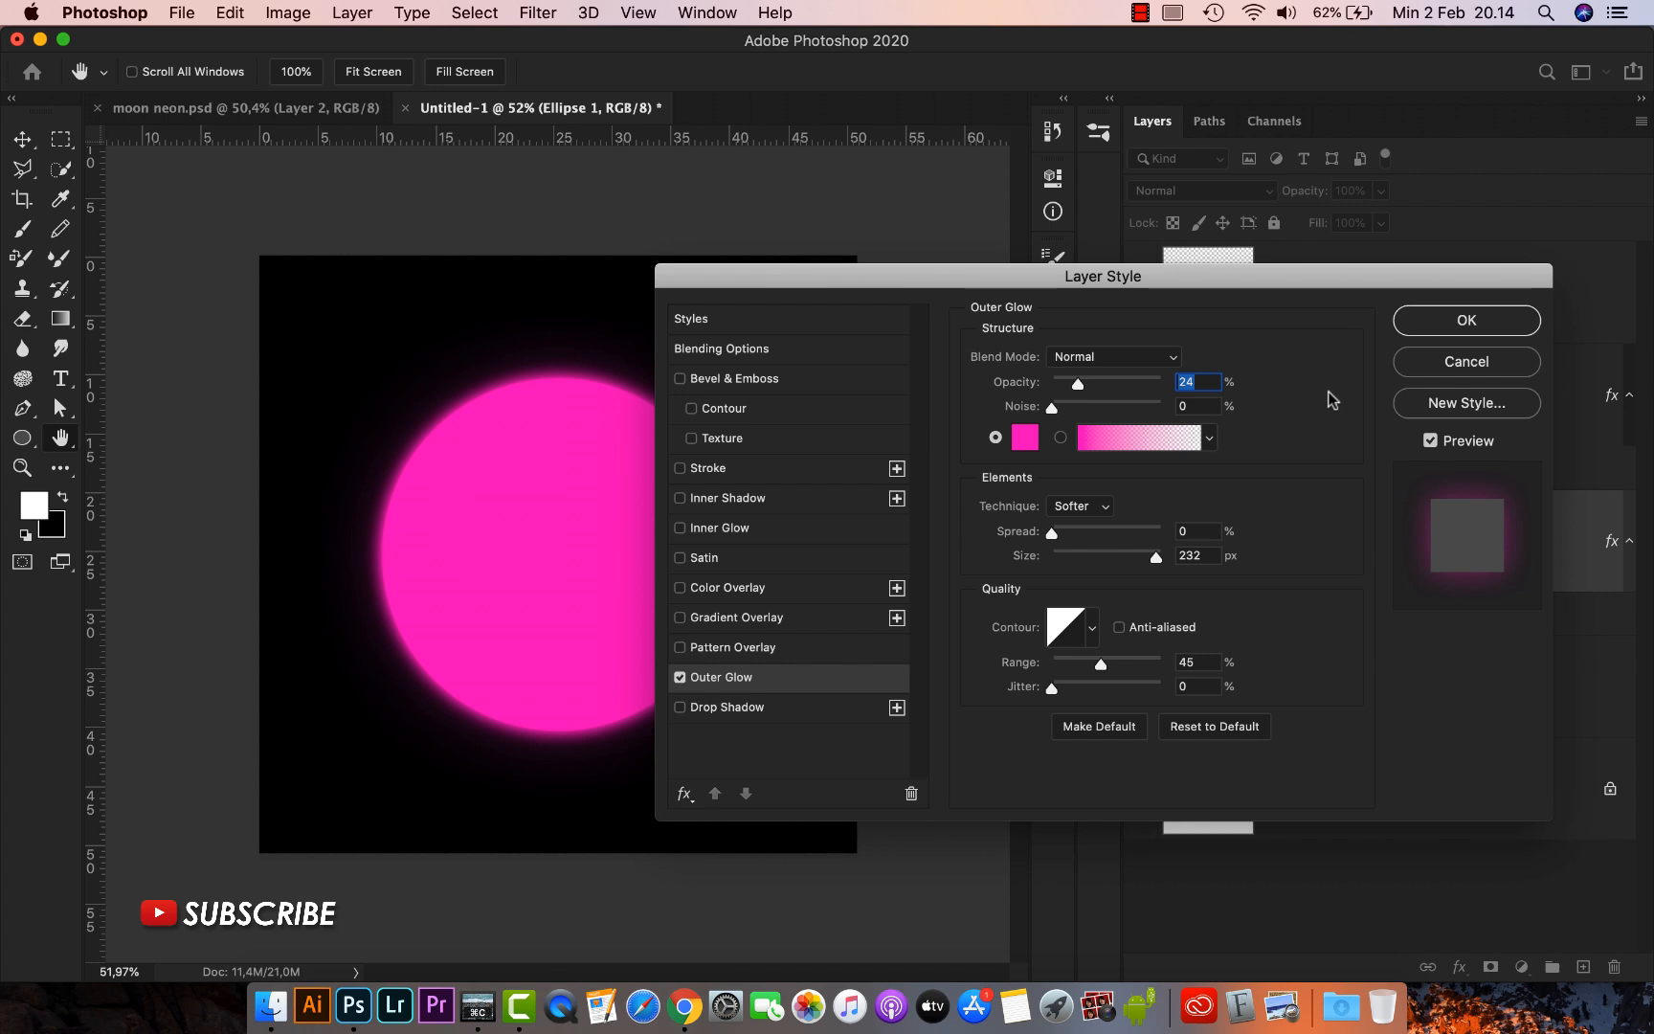
left_click(1426, 329)
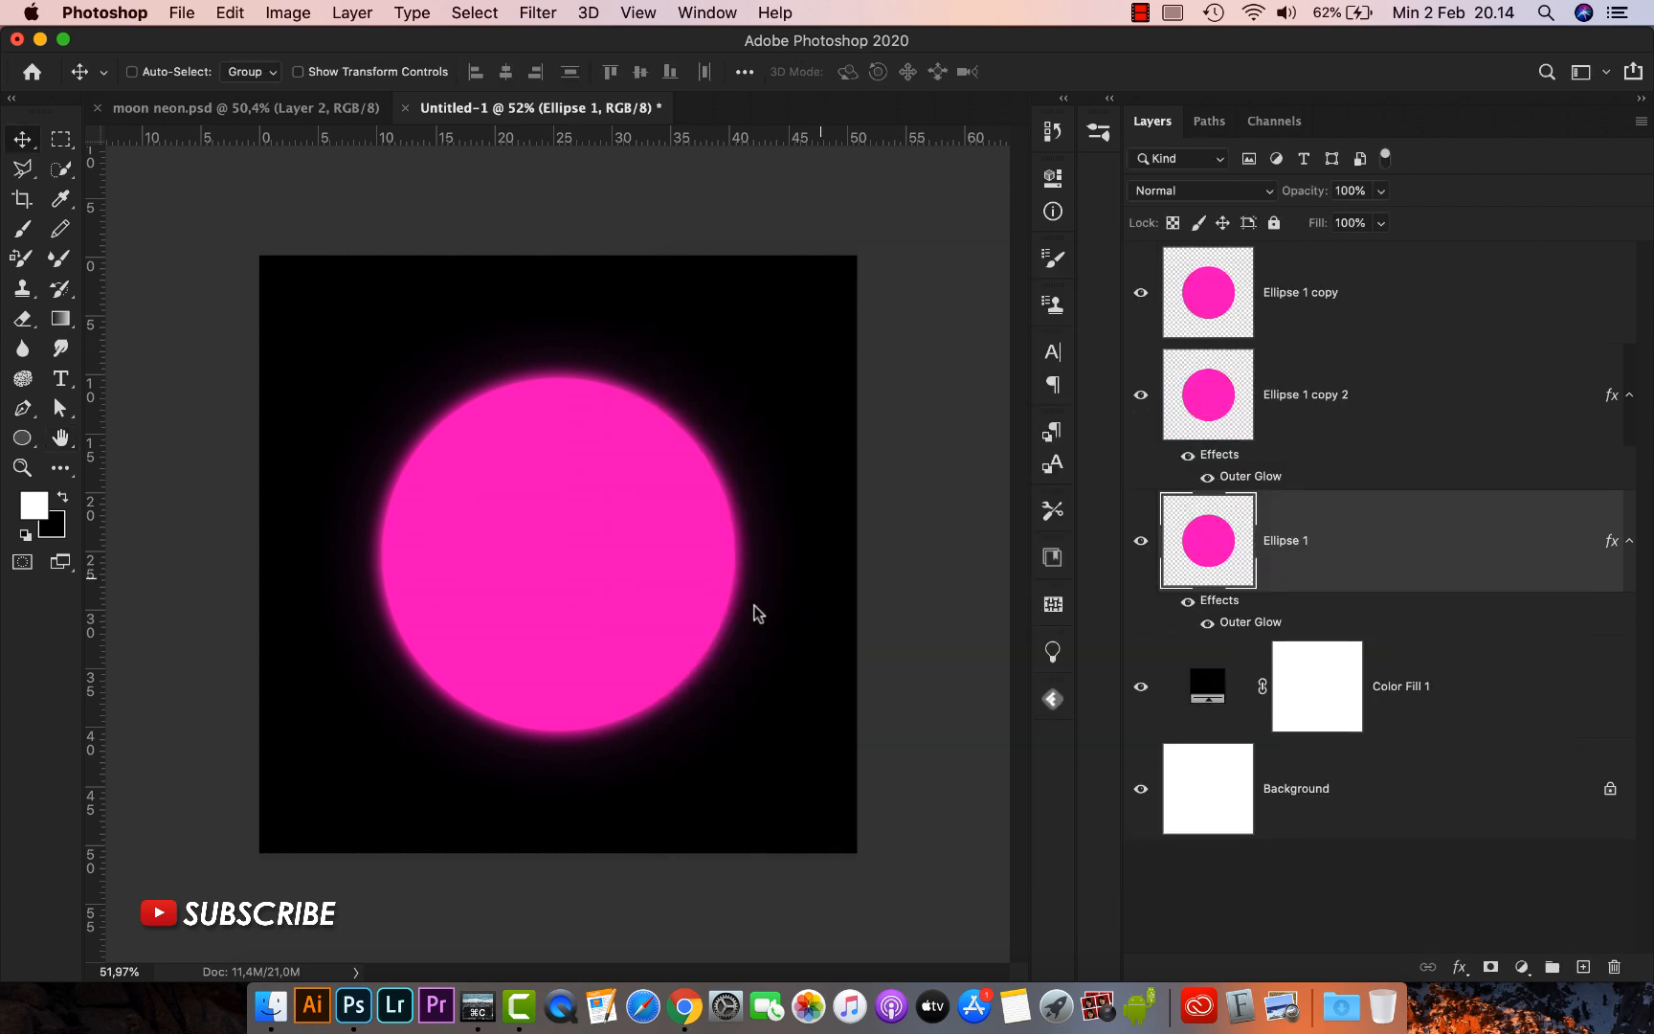
scroll(754, 616, "down", 1)
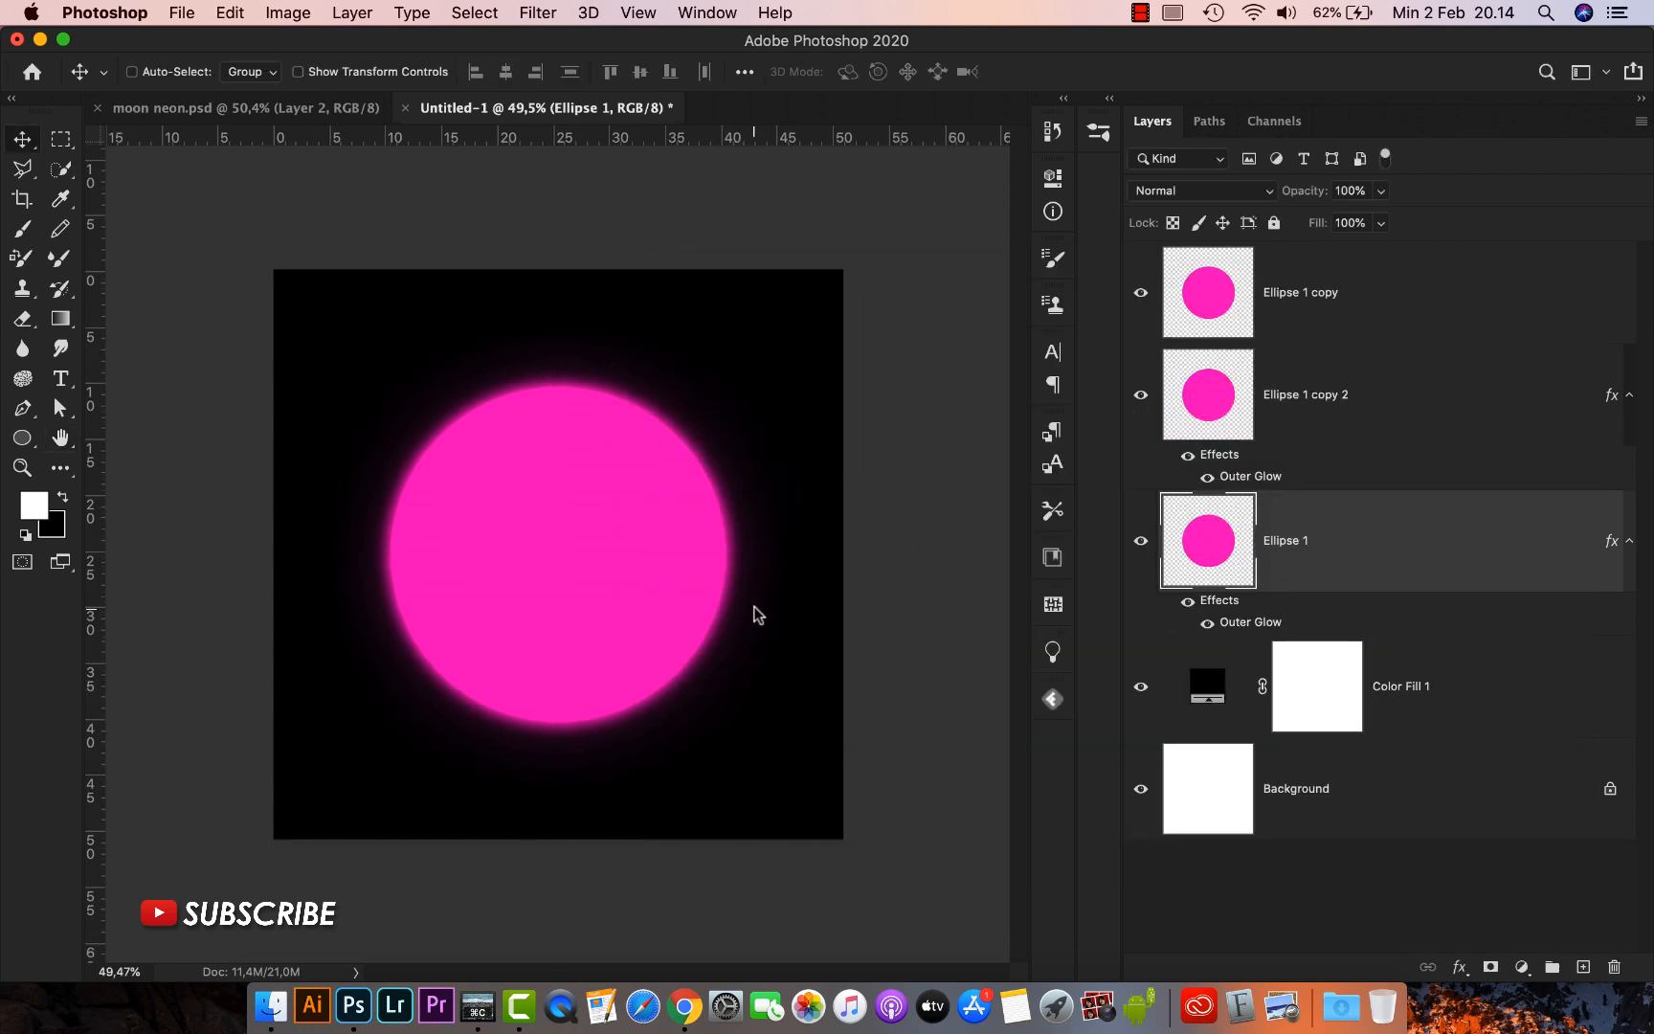
With Ellipse 1 copy as the active layer, switch to Finder, extract the blue watercolor background archive and open the extracted folder
left_click(1367, 316)
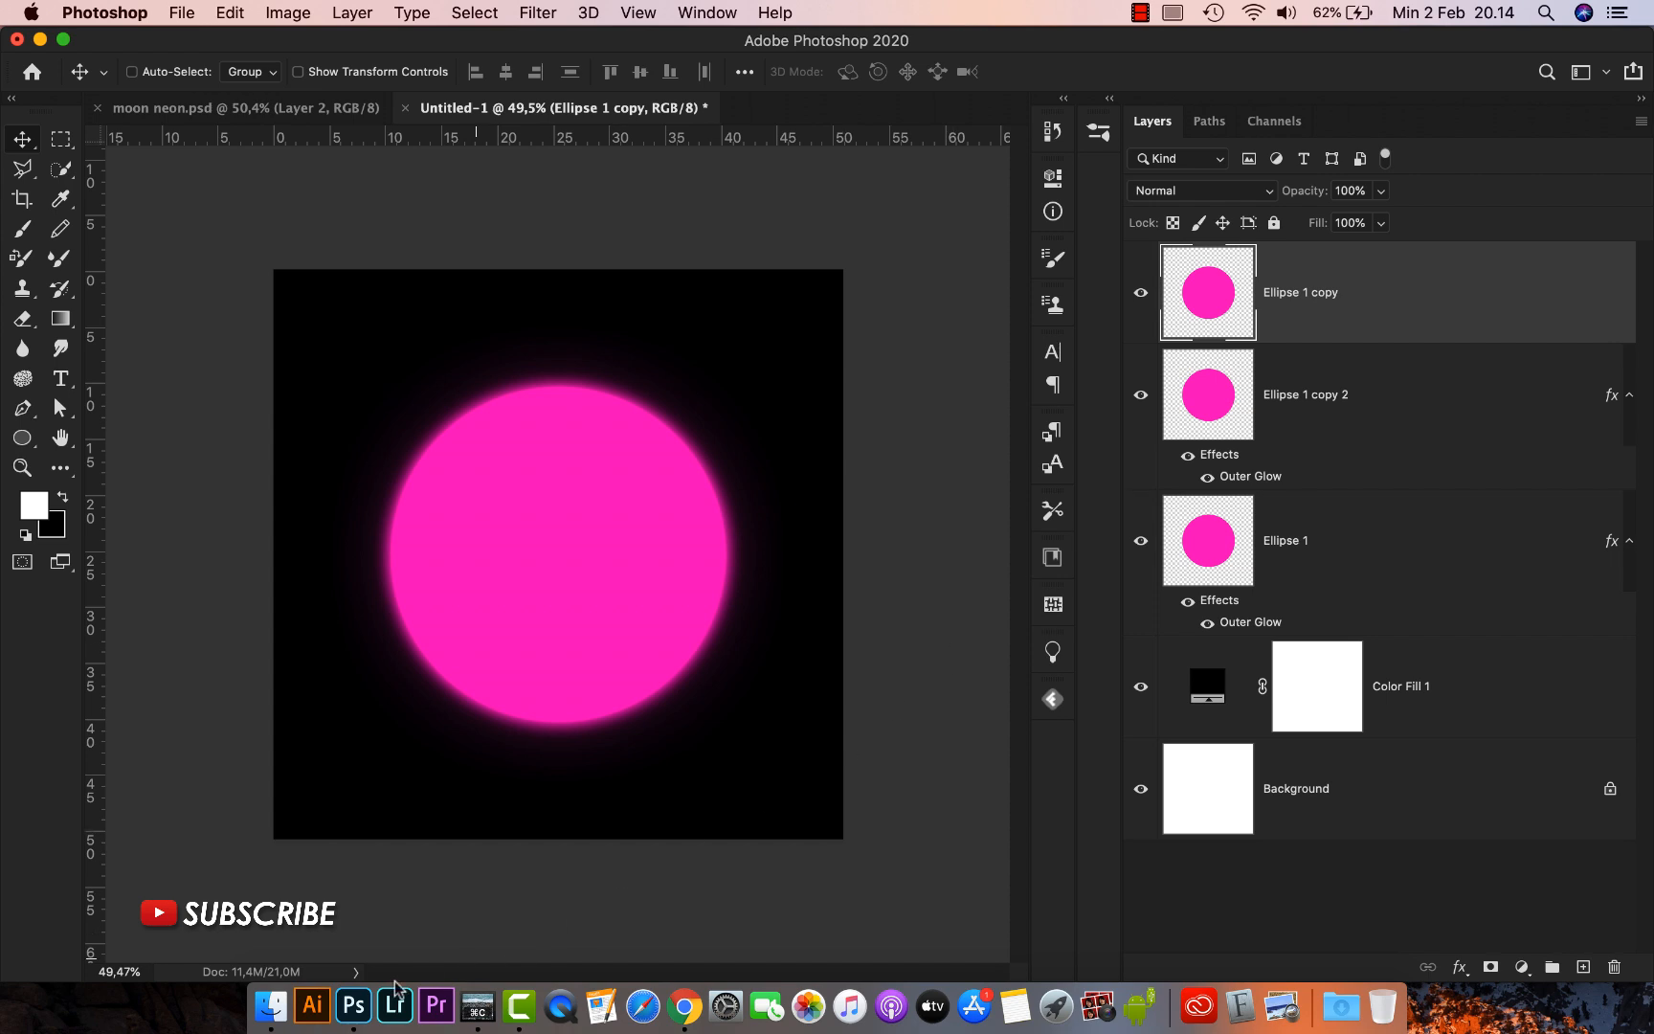
left_click(271, 1005)
left_click(450, 387)
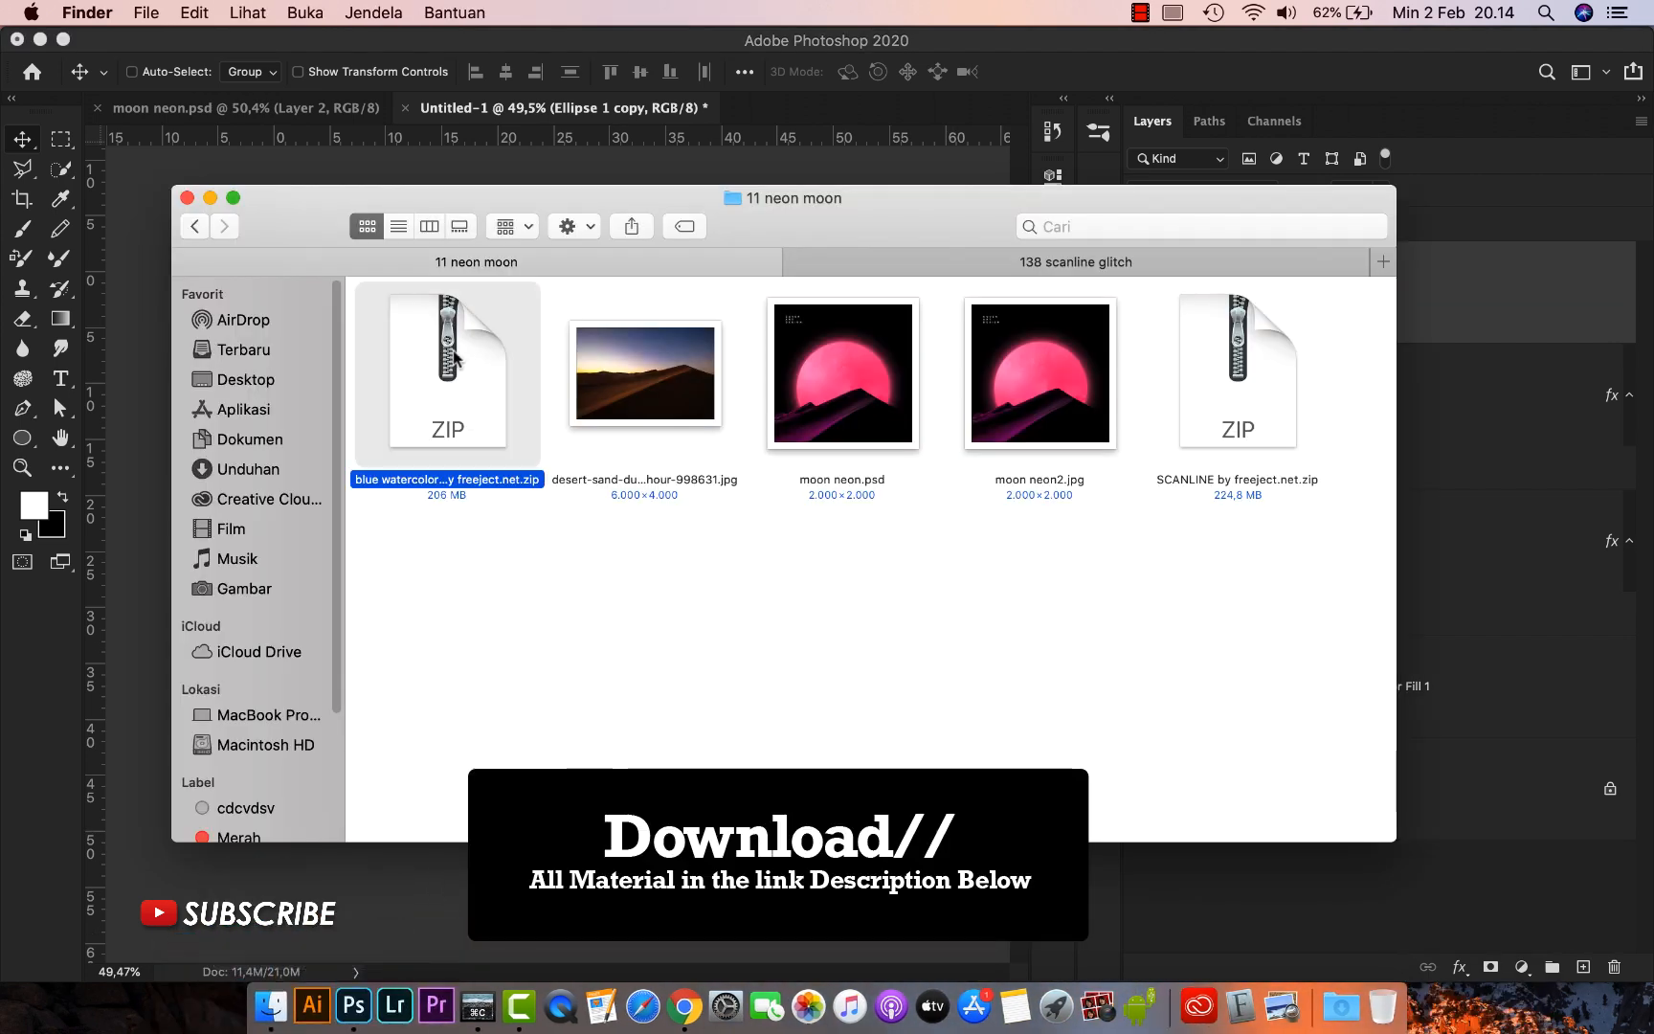
double_click(479, 412)
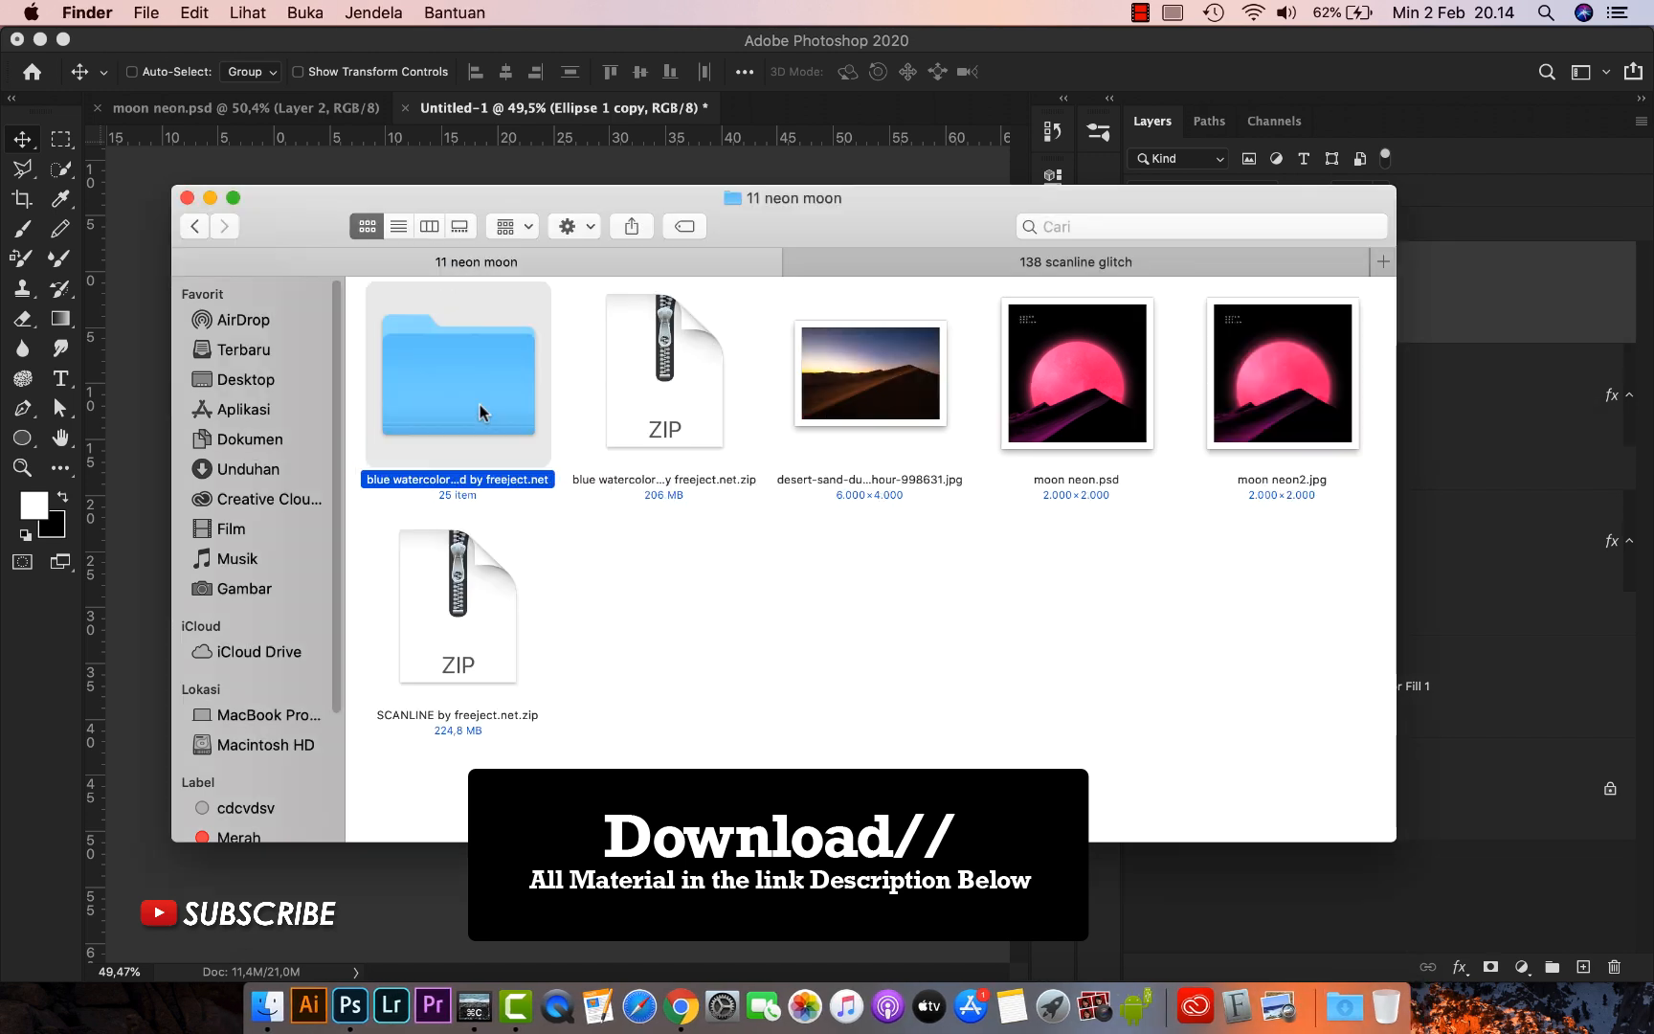
double_click(483, 400)
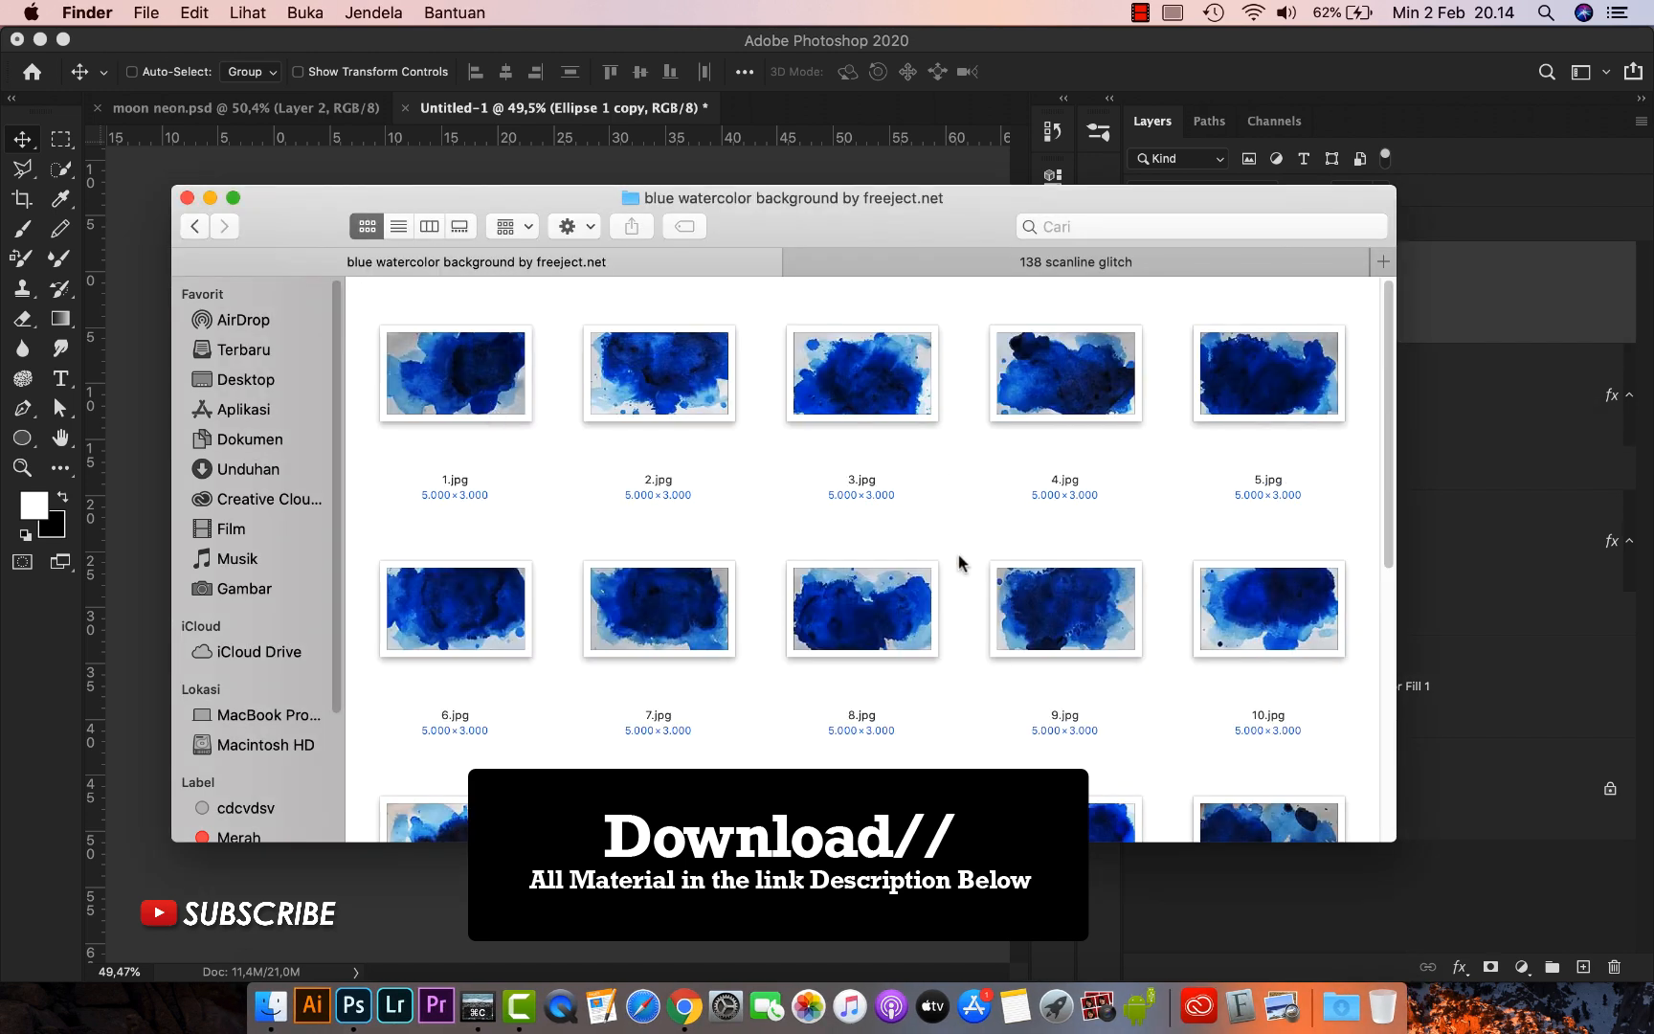
Place 10.jpg from the watercolor folder into the Photoshop document above the Ellipse 1 copy layer, at its default size
scroll(959, 557, "down", 2)
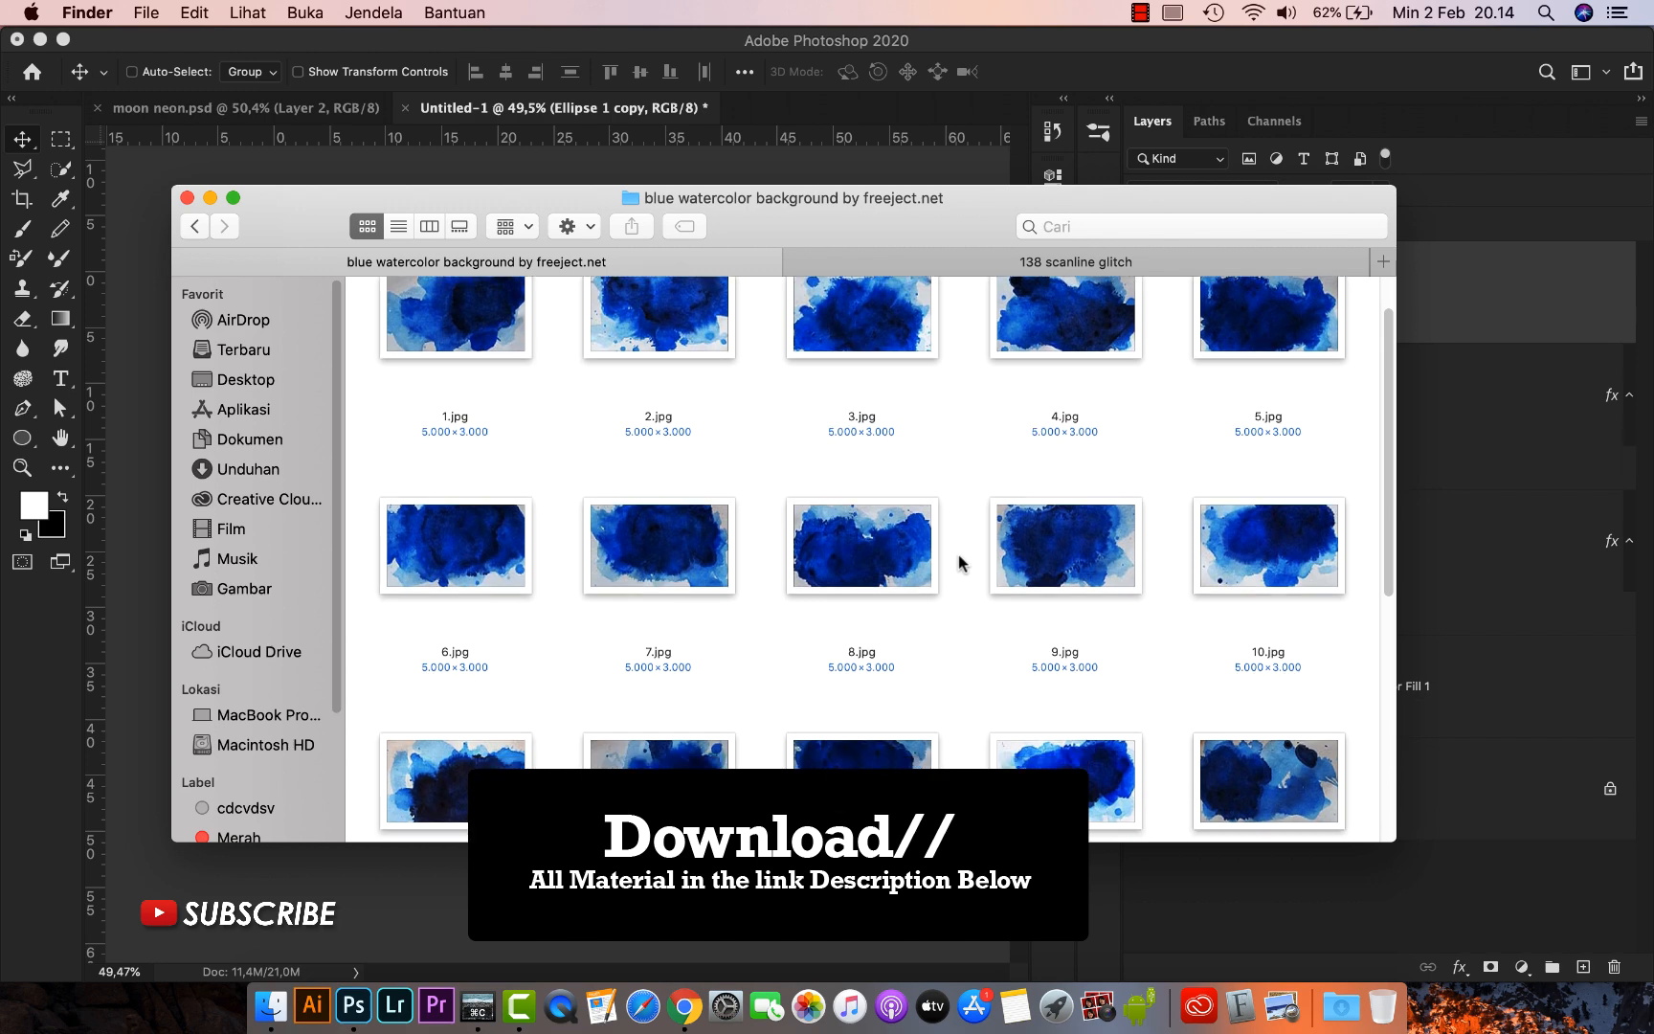
left_click(1328, 555)
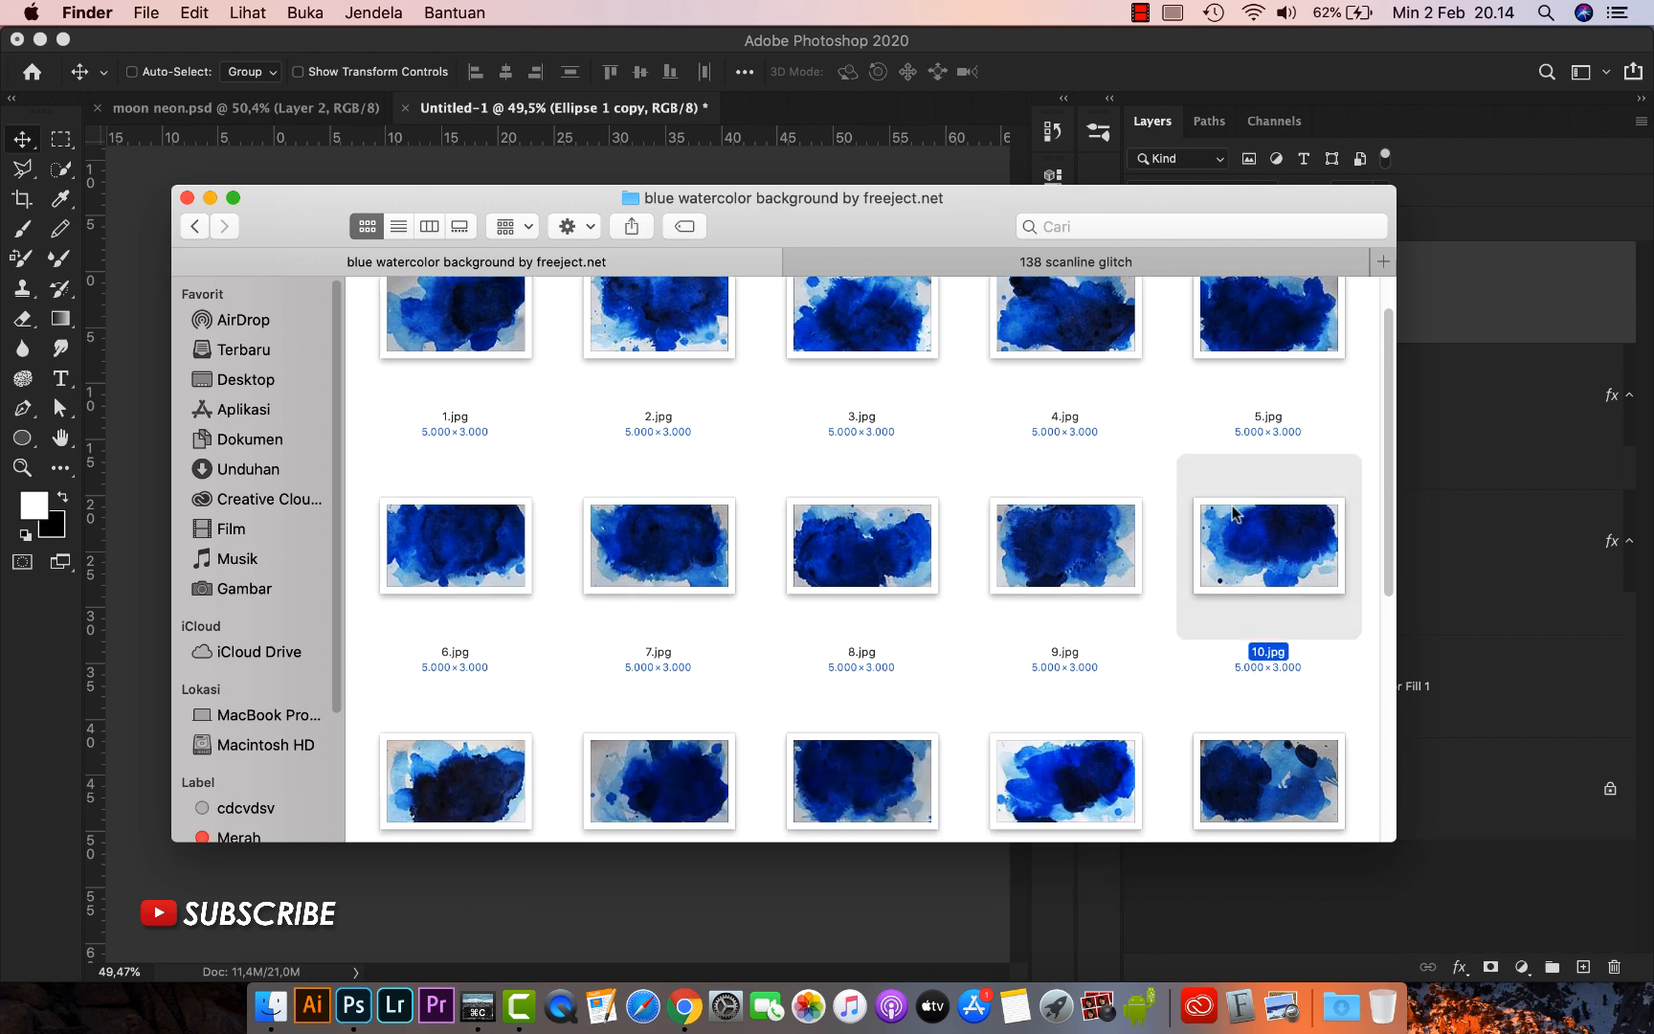
left_click_drag(944, 225, 829, 475)
left_click_drag(1101, 793, 565, 377)
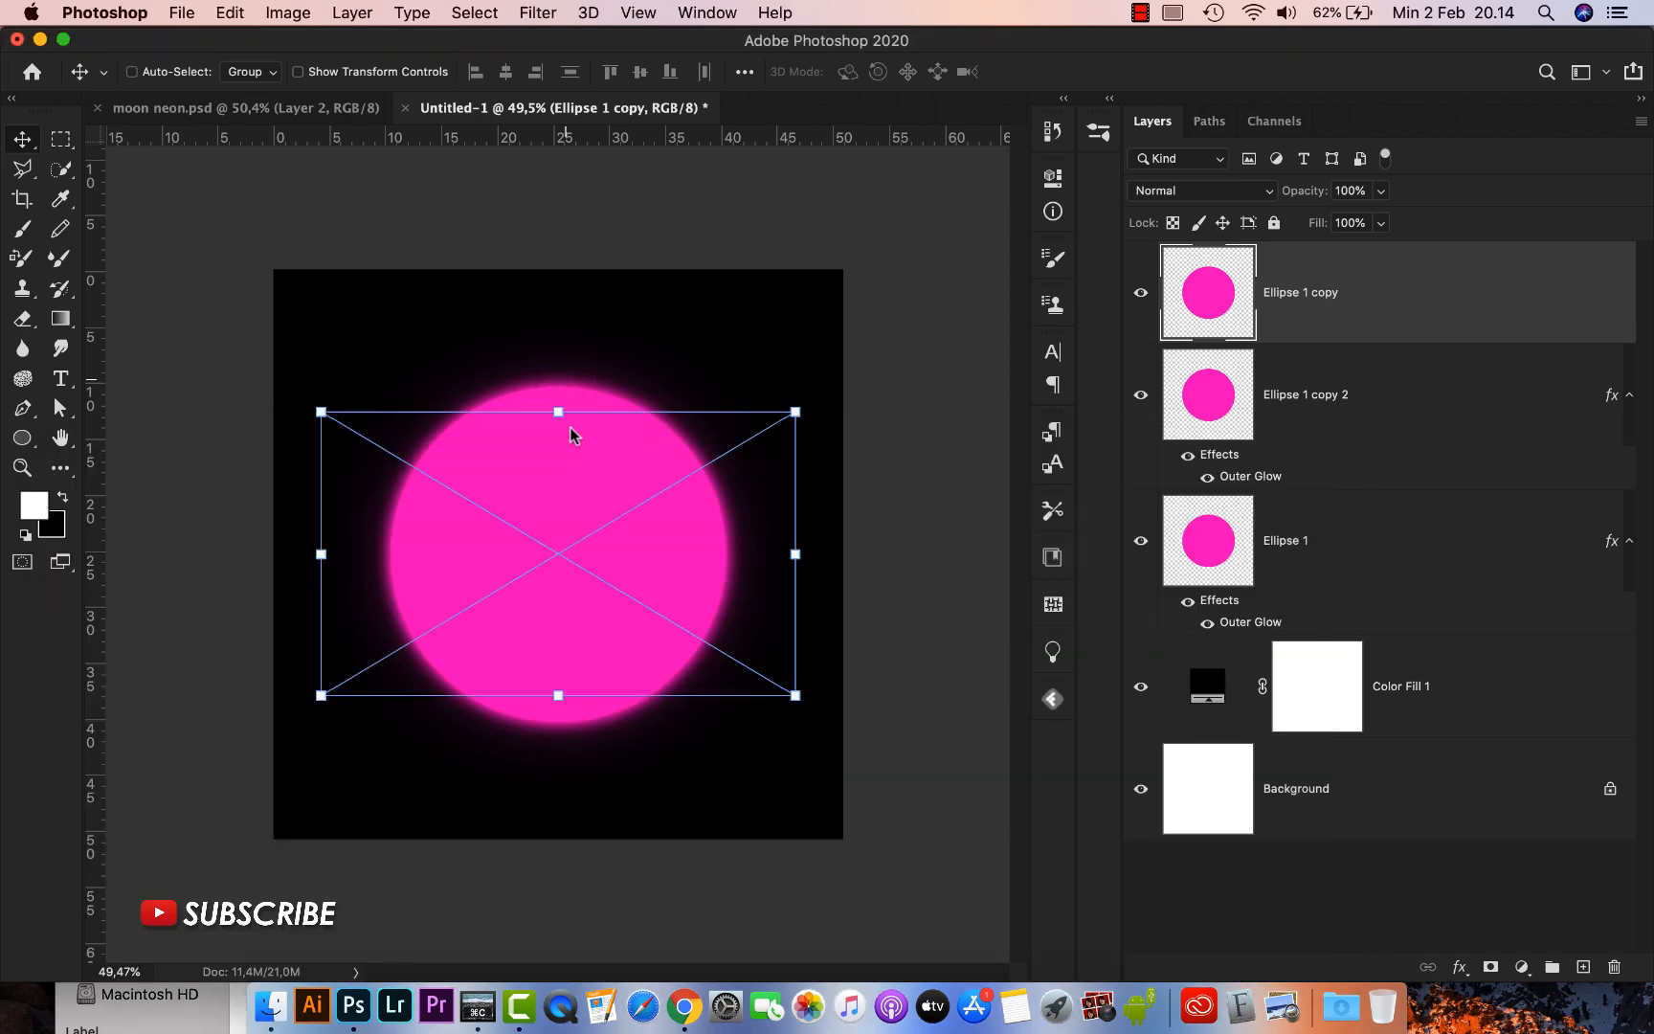
key("Return")
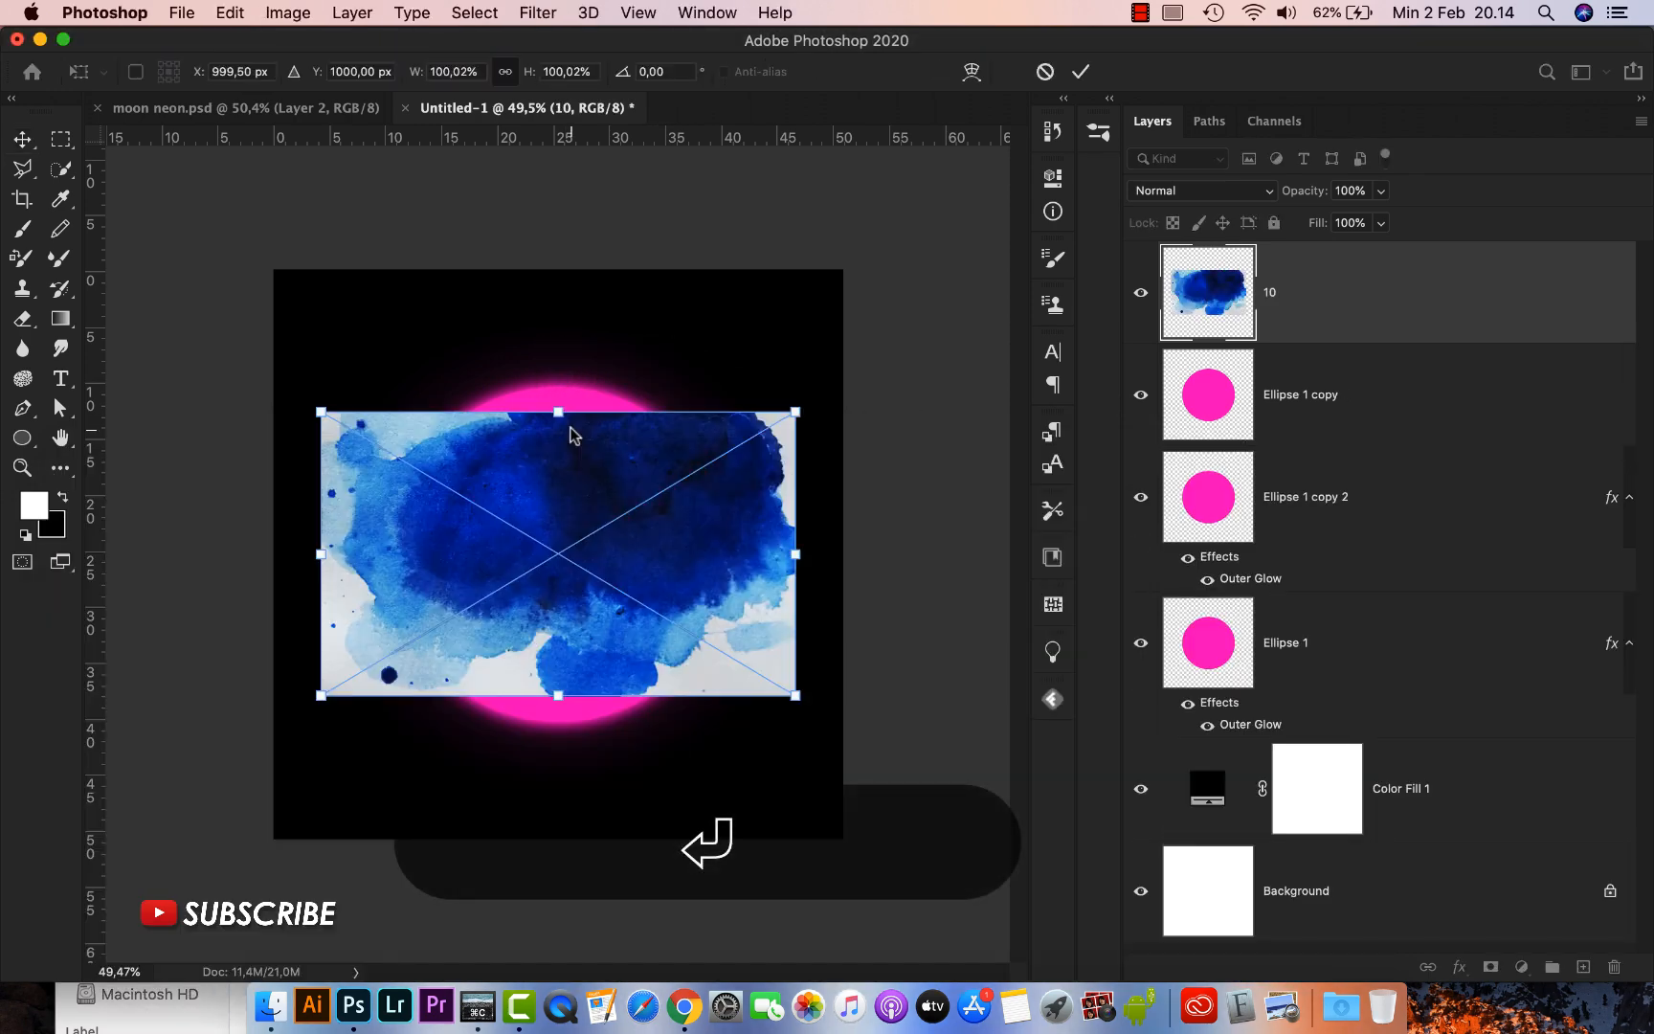
Turn the placed watercolor layer 10 grayscale with a Black & White adjustment using the Default preset
left_click(274, 10)
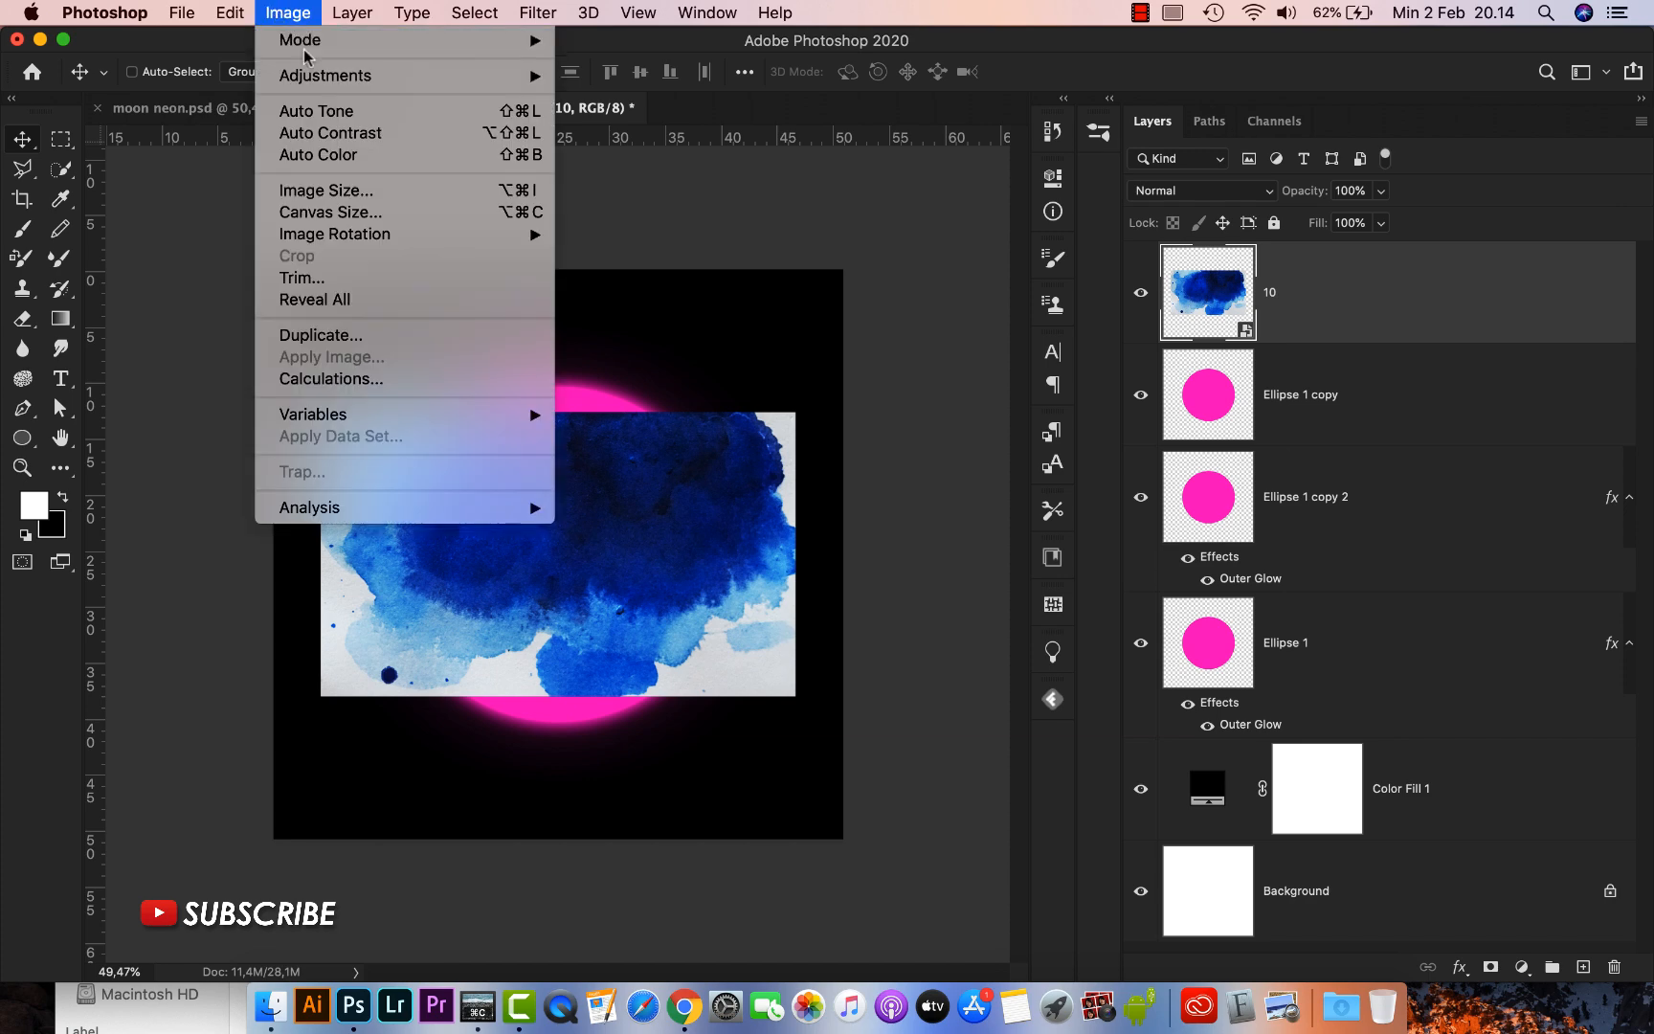
mouse_move(383, 79)
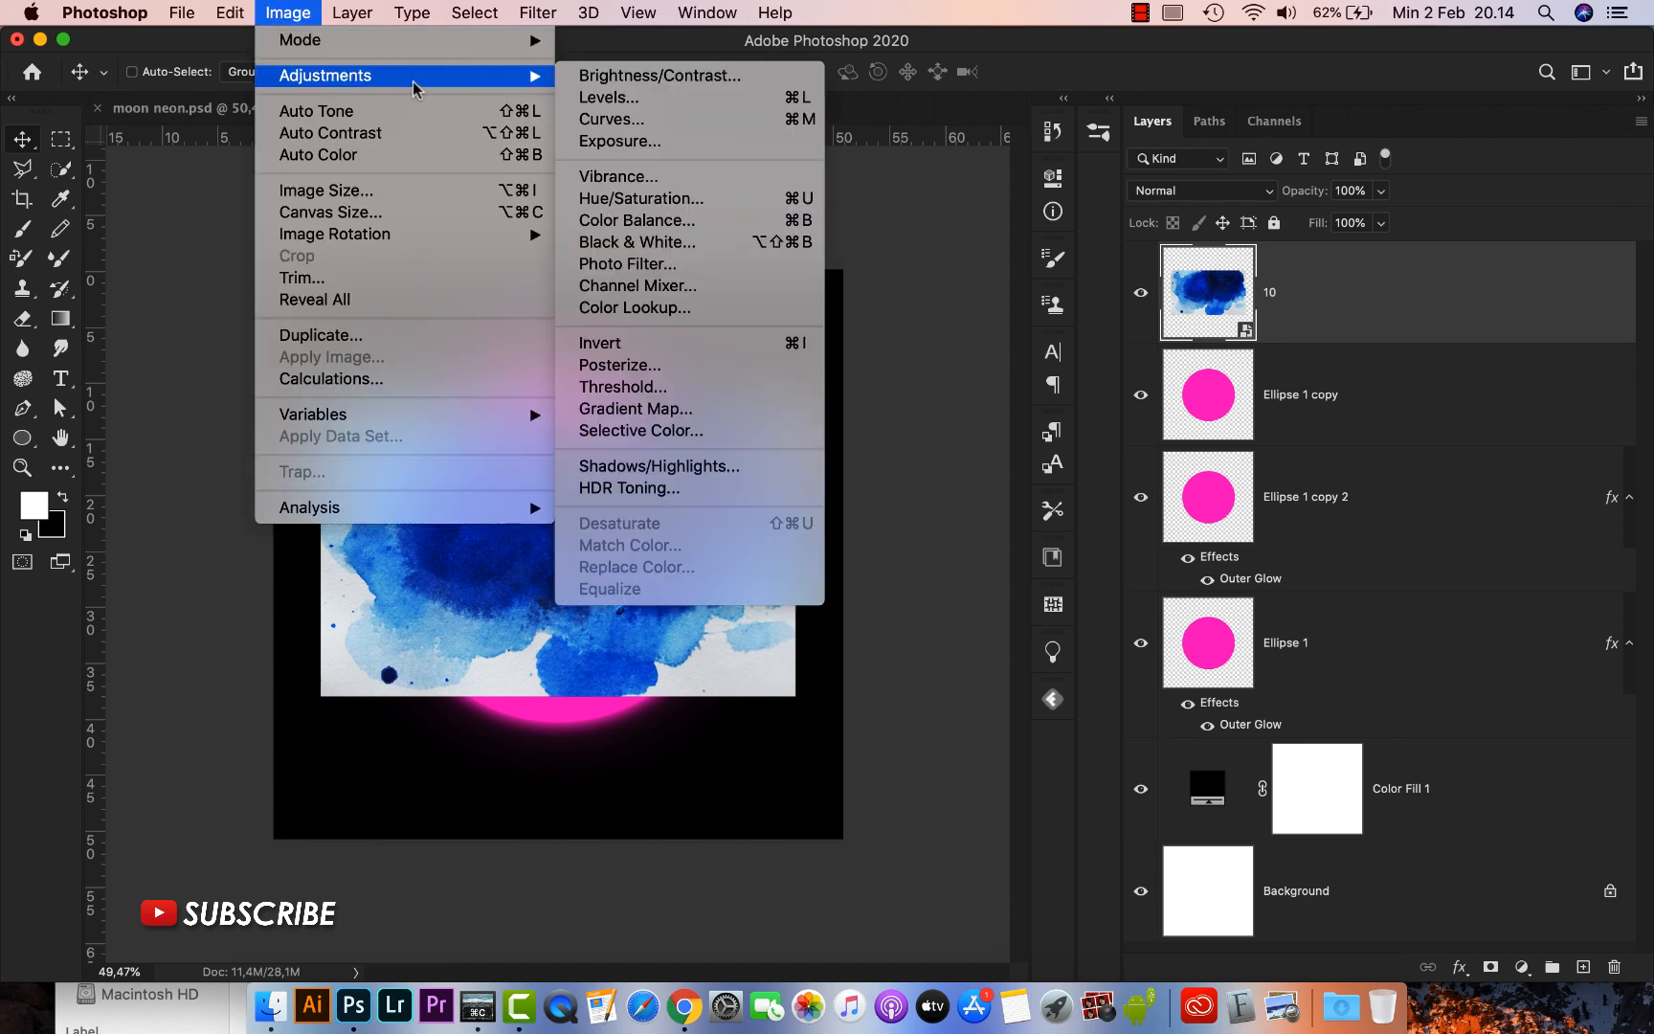
left_click(670, 248)
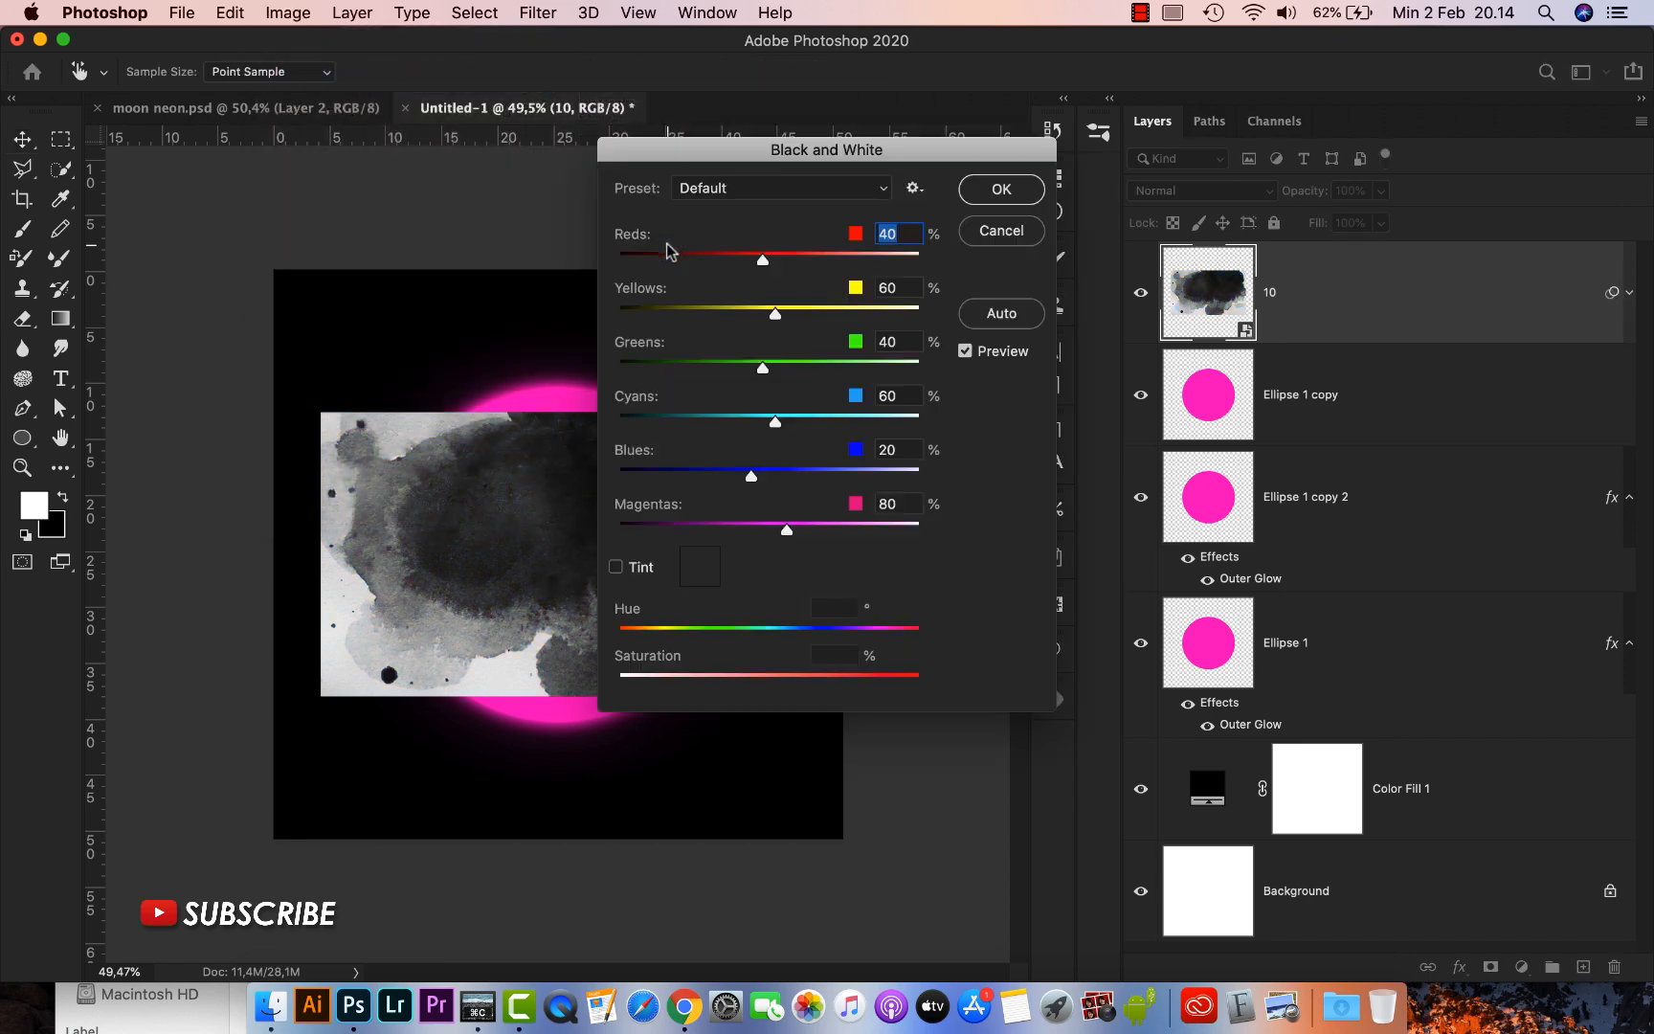
left_click(996, 191)
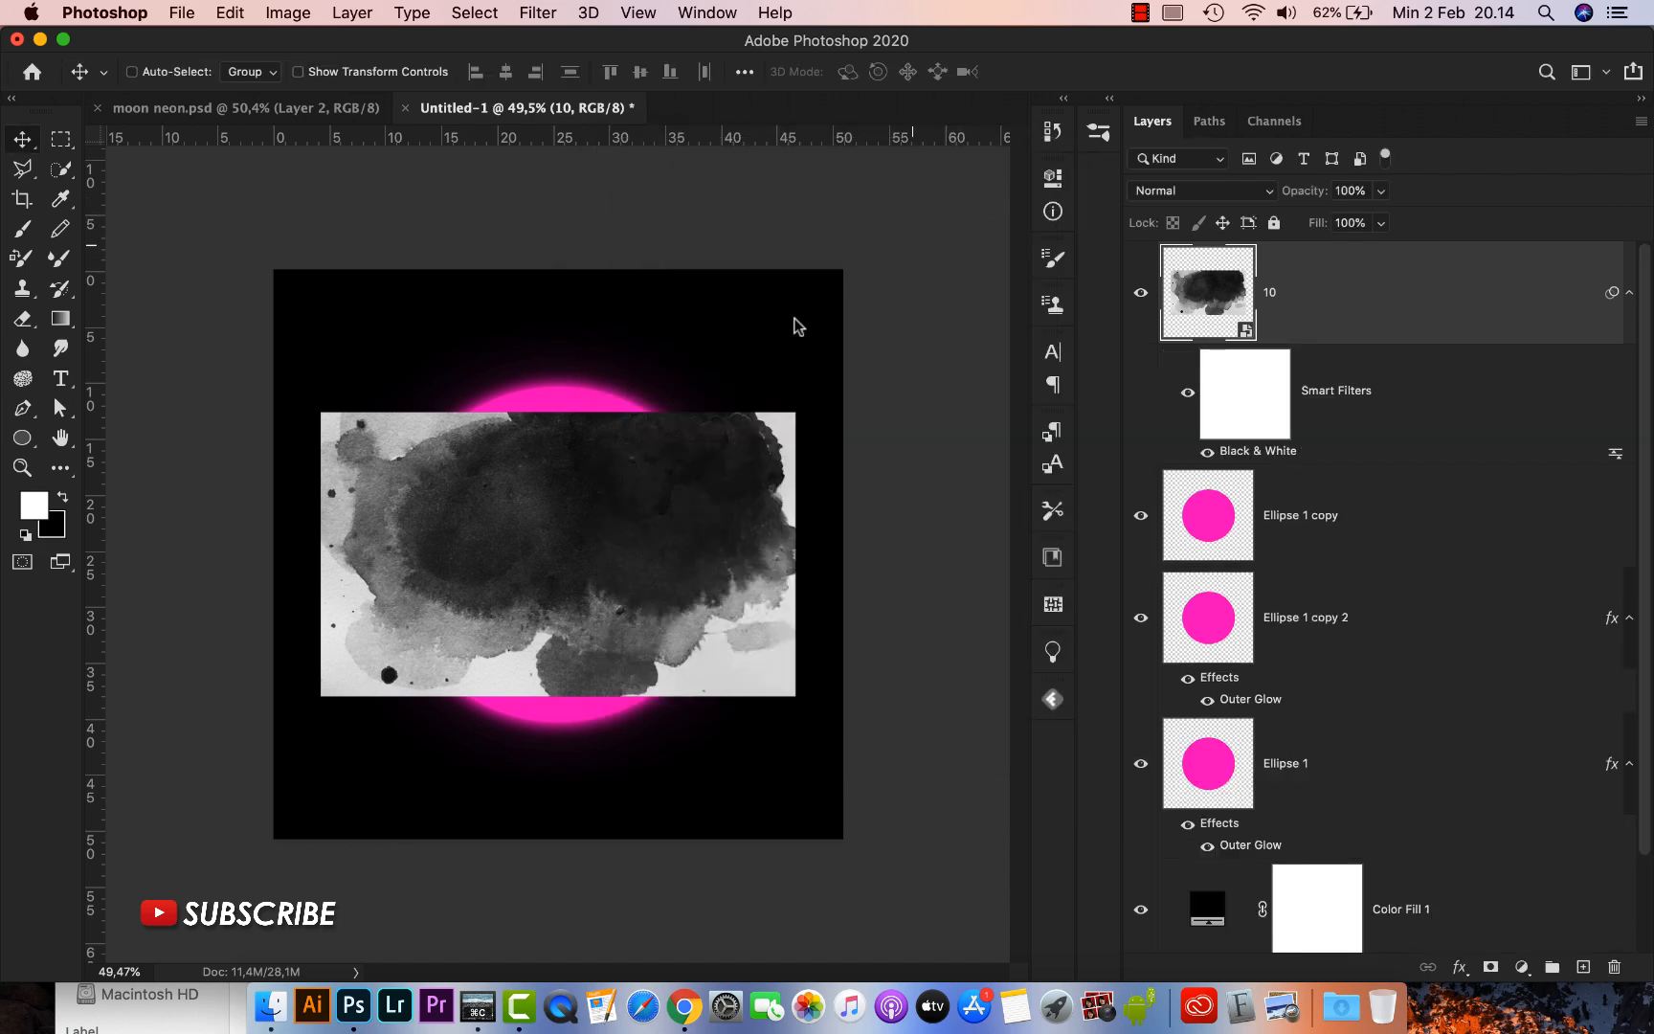
Set layer 10 to Soft Light blending and clip it to the Ellipse 1 copy layer with a clipping mask
left_click(1175, 191)
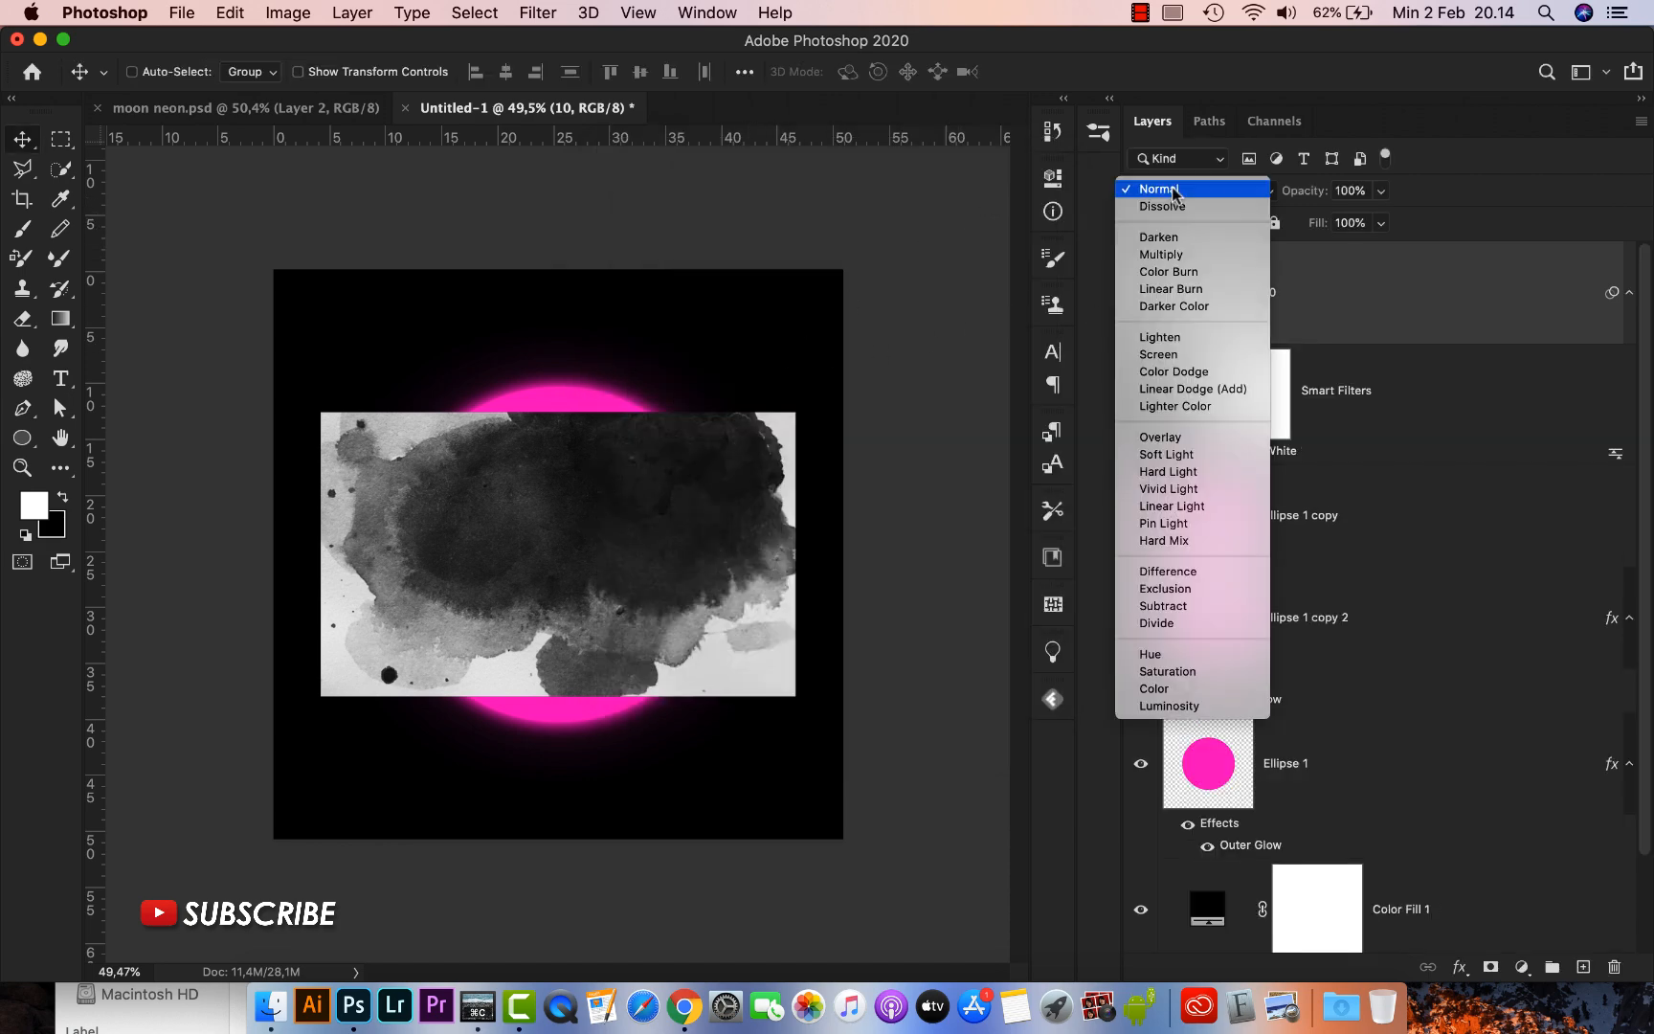
left_click(1173, 453)
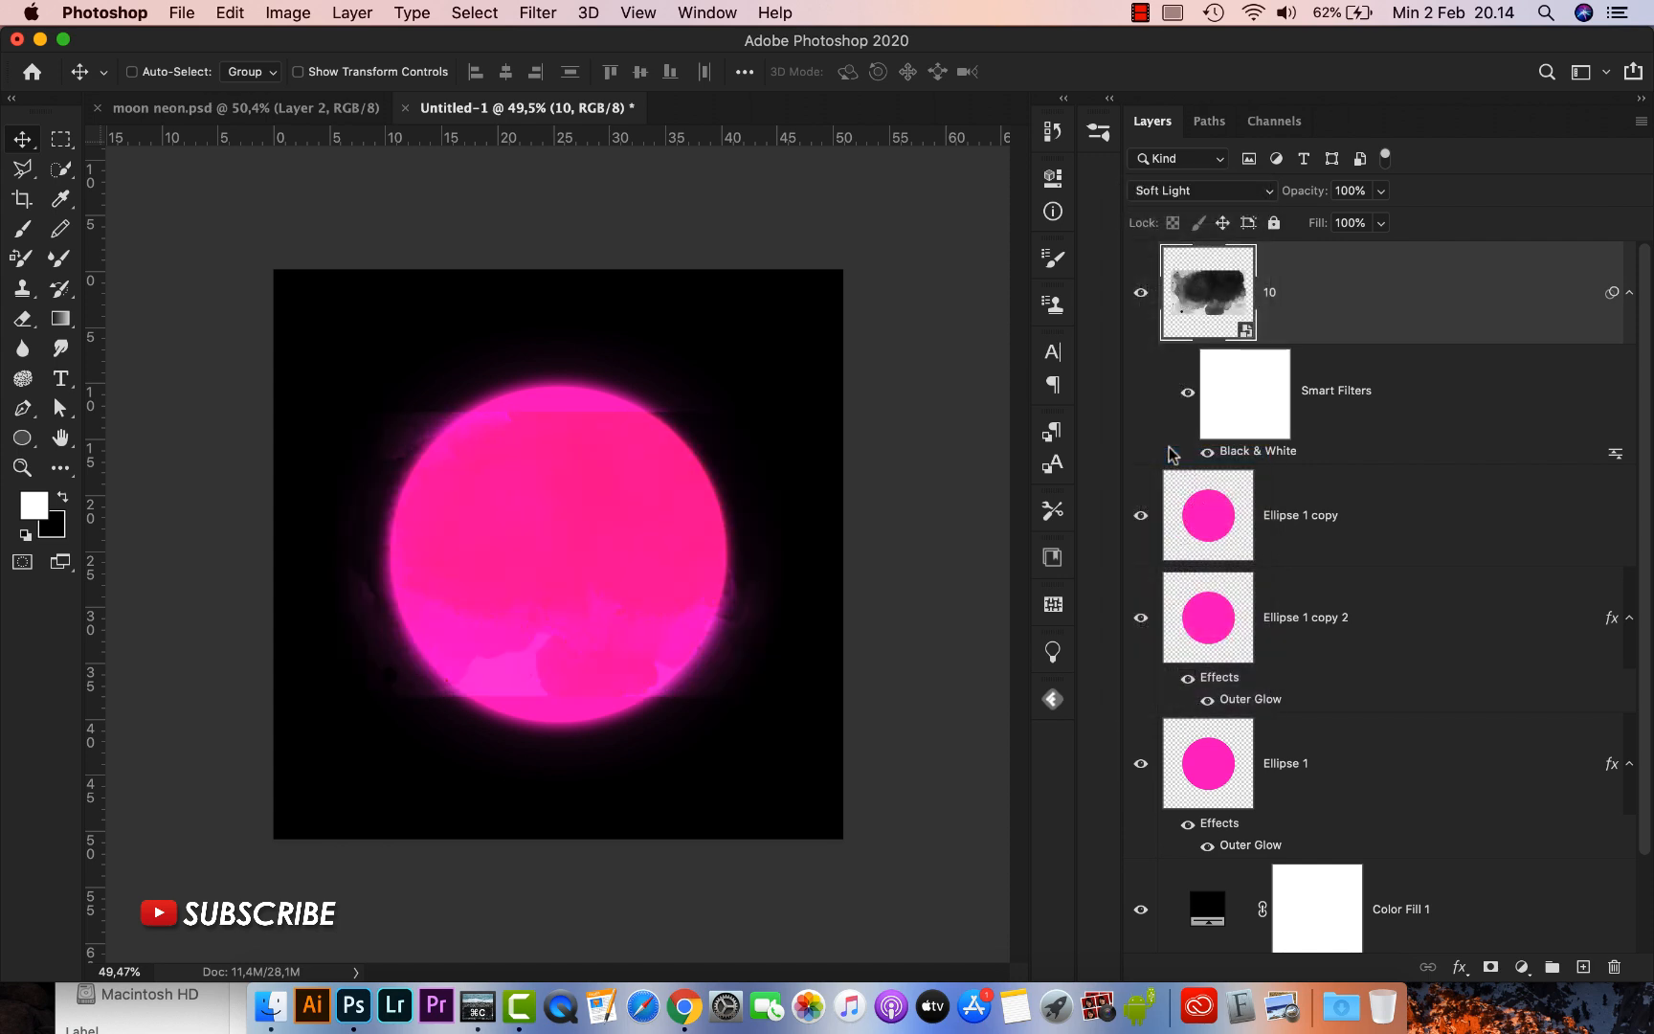
right_click(1314, 296)
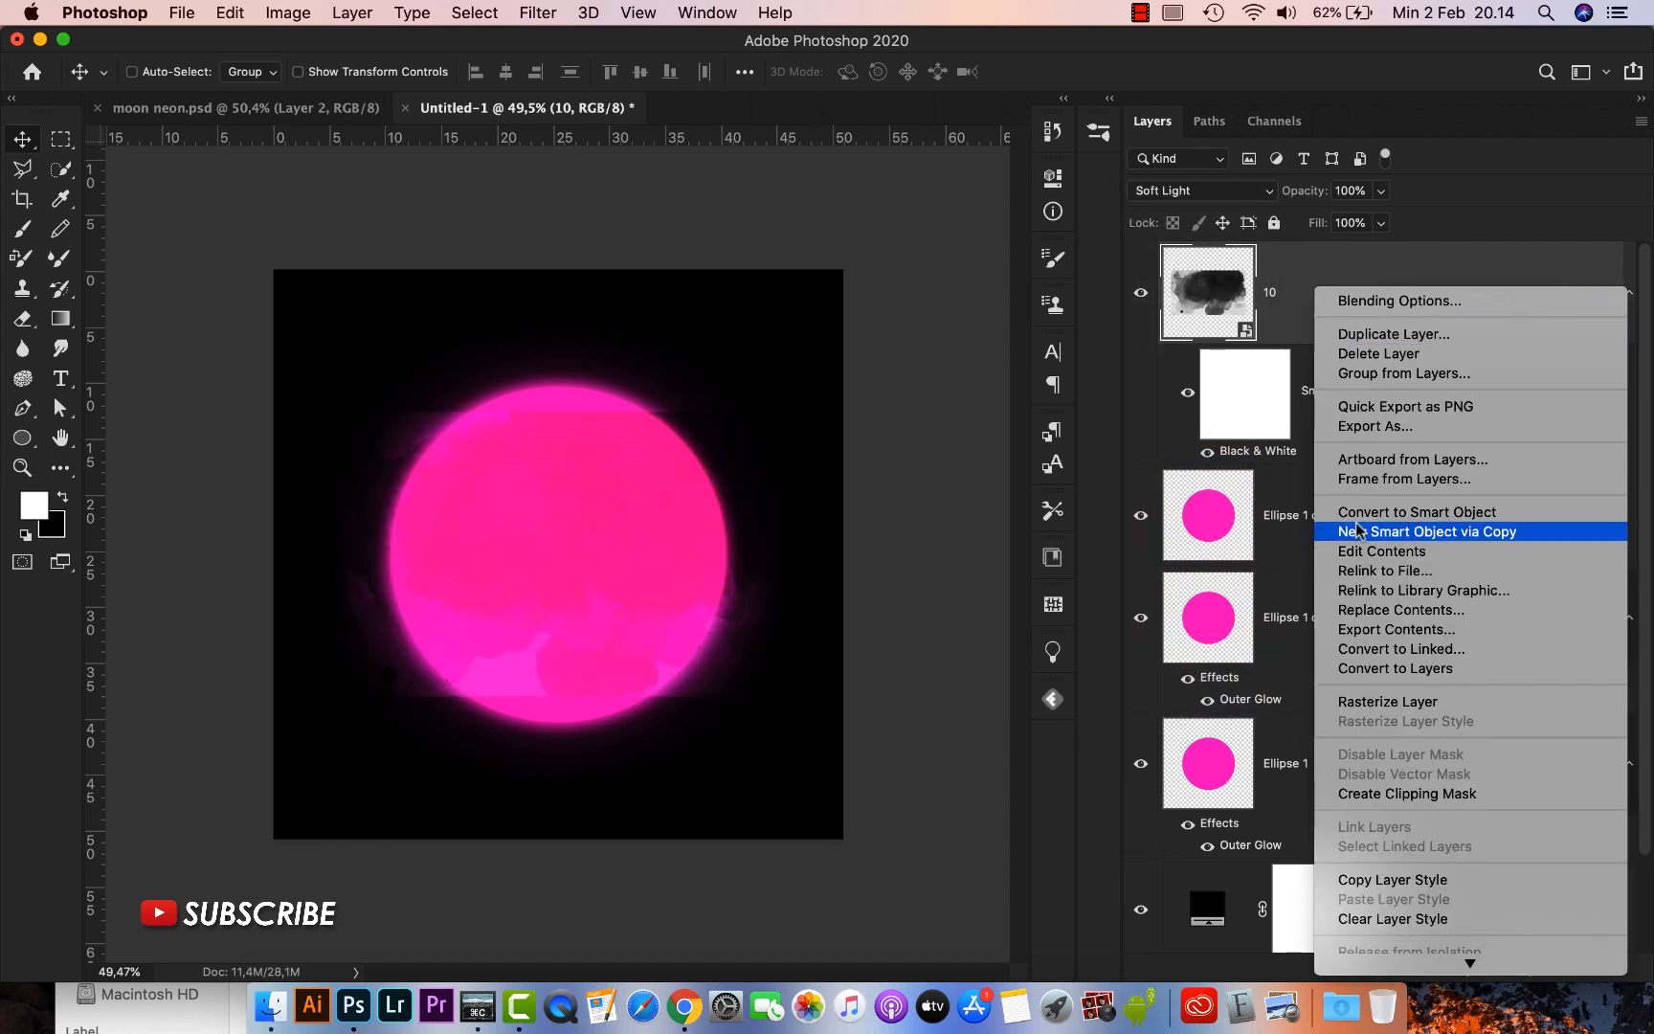
left_click(1399, 794)
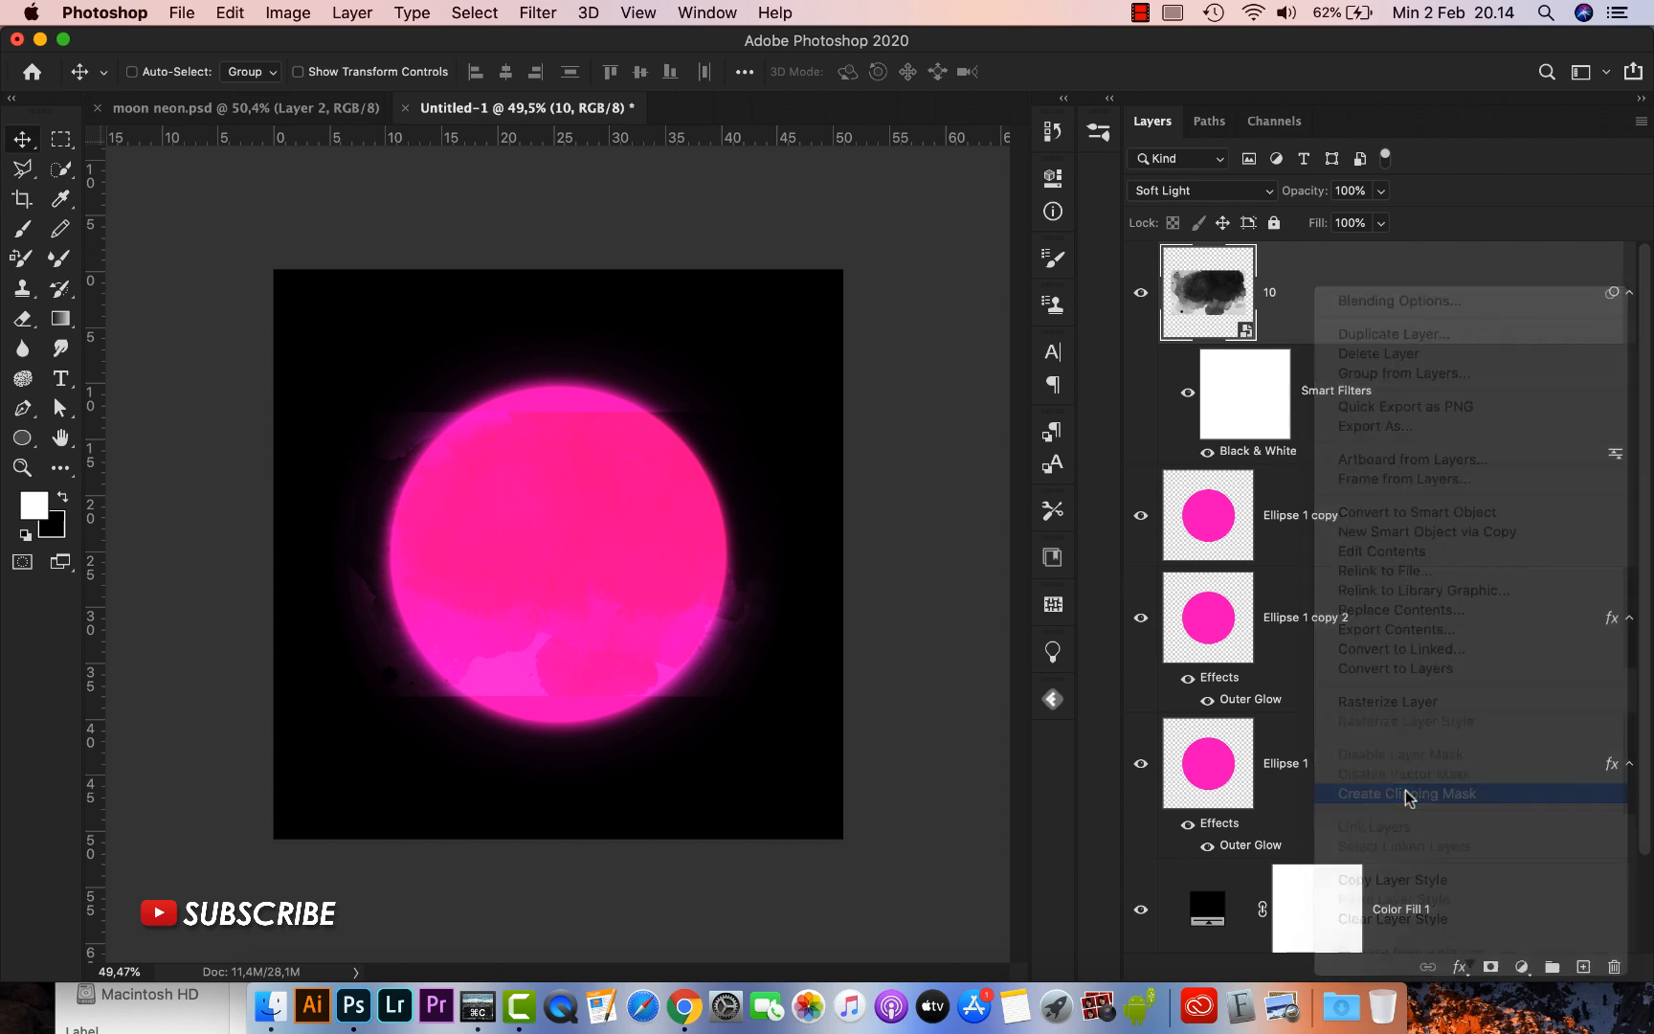
Rotate the watercolor texture clockwise by about 32° and shift it towards the circle's upper right, applying the transform
key("super+t")
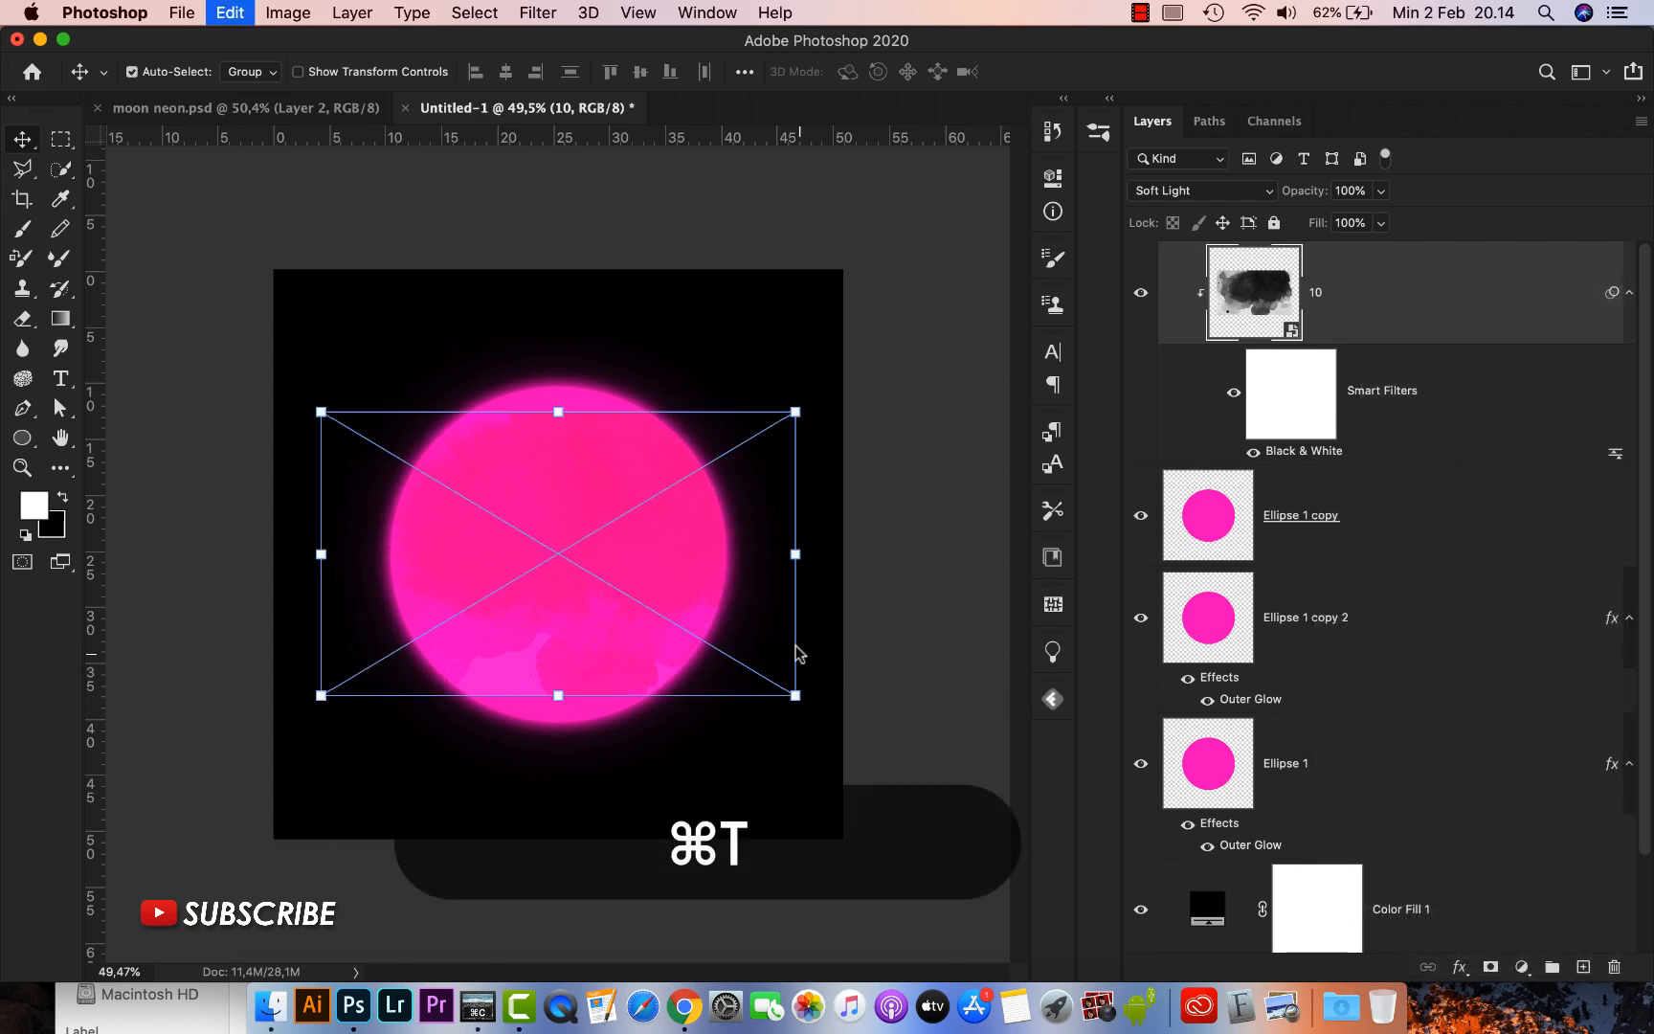
left_click_drag(841, 414, 909, 563)
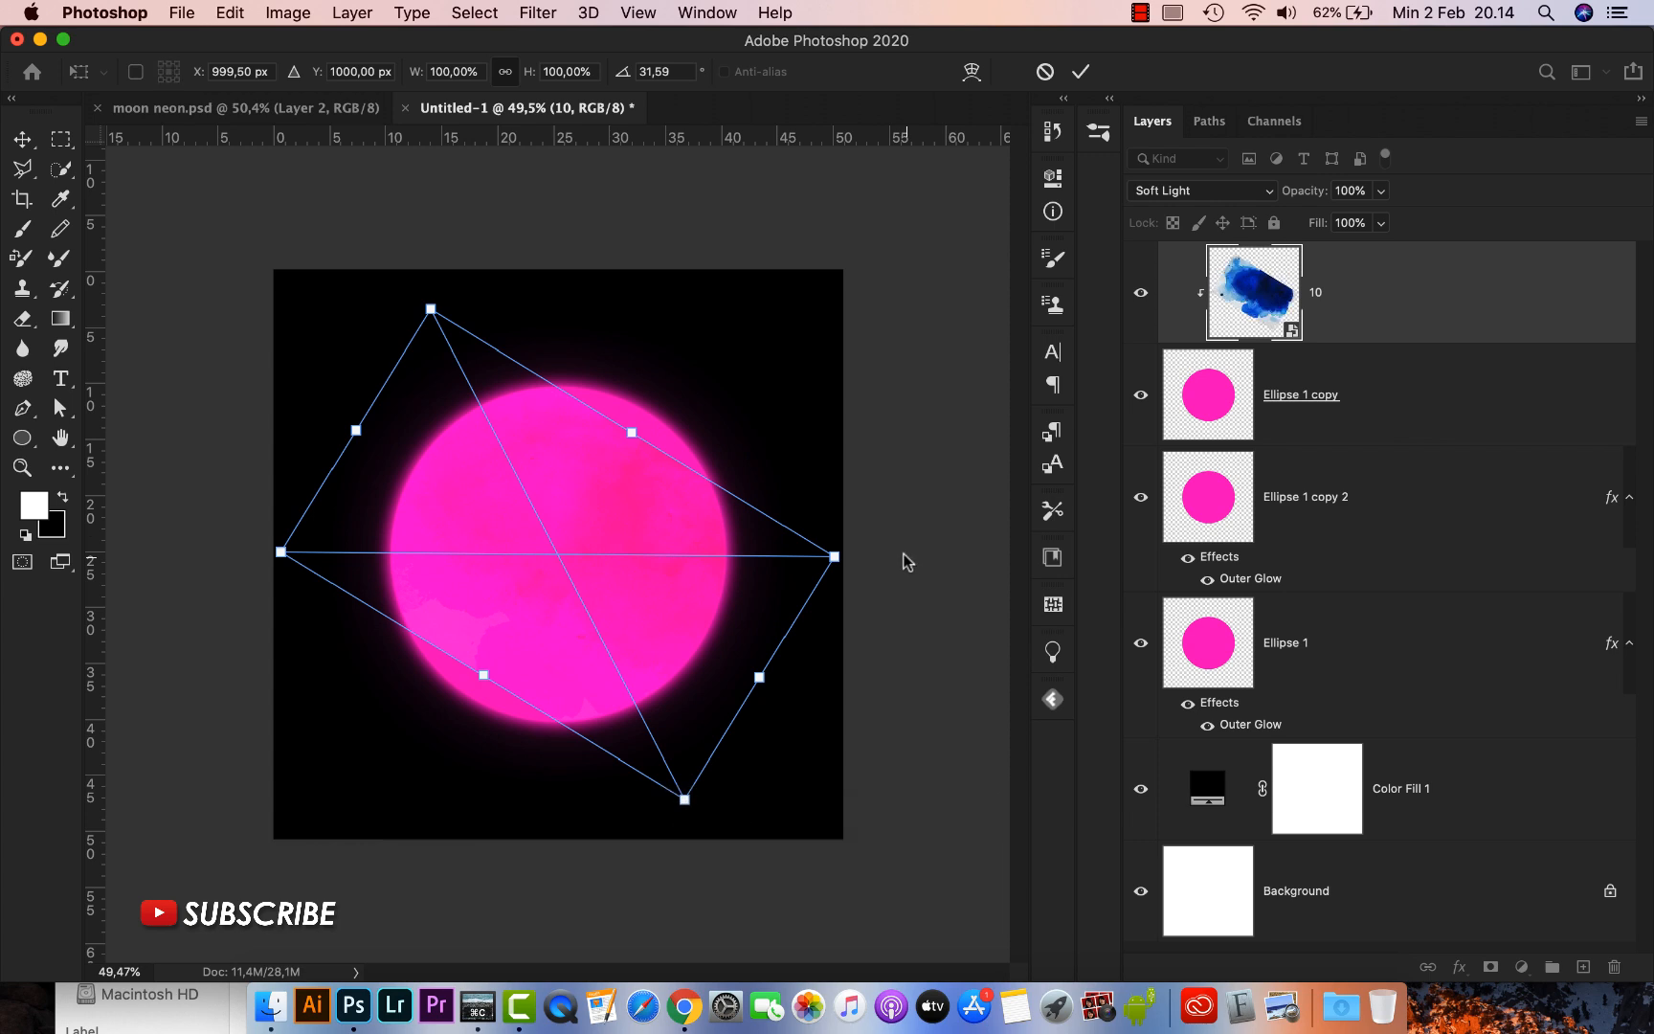
left_click_drag(741, 604, 775, 538)
key("Return")
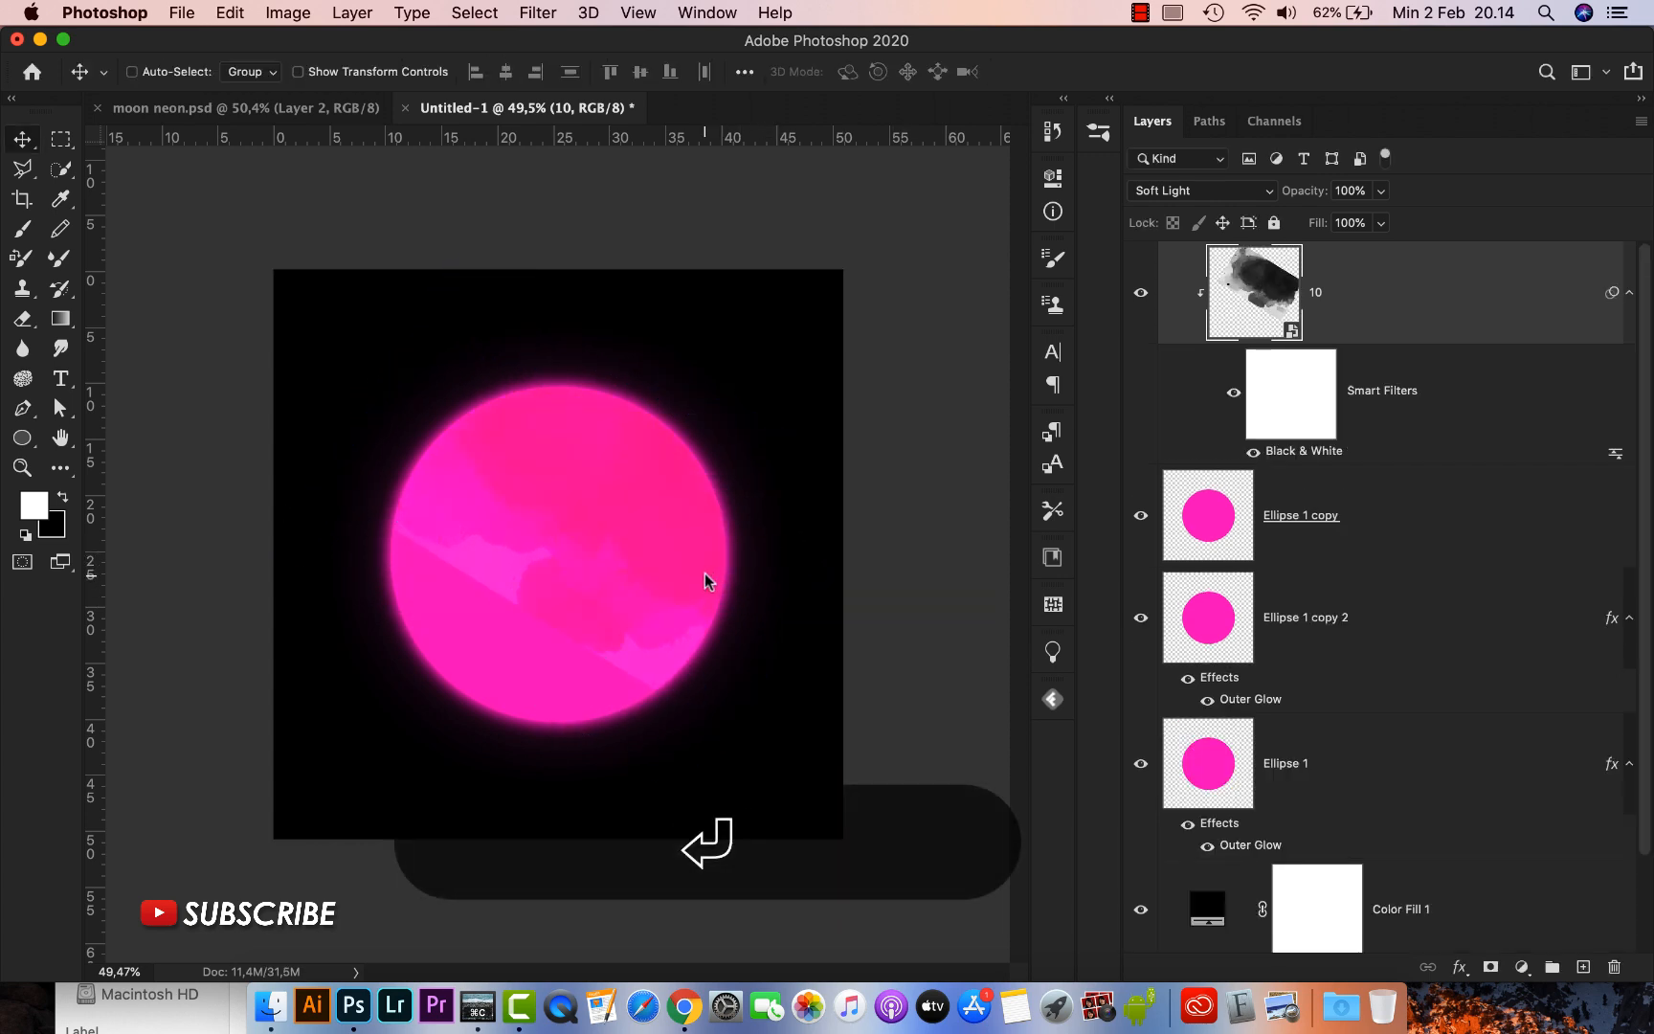
scroll(705, 573, "up", 2)
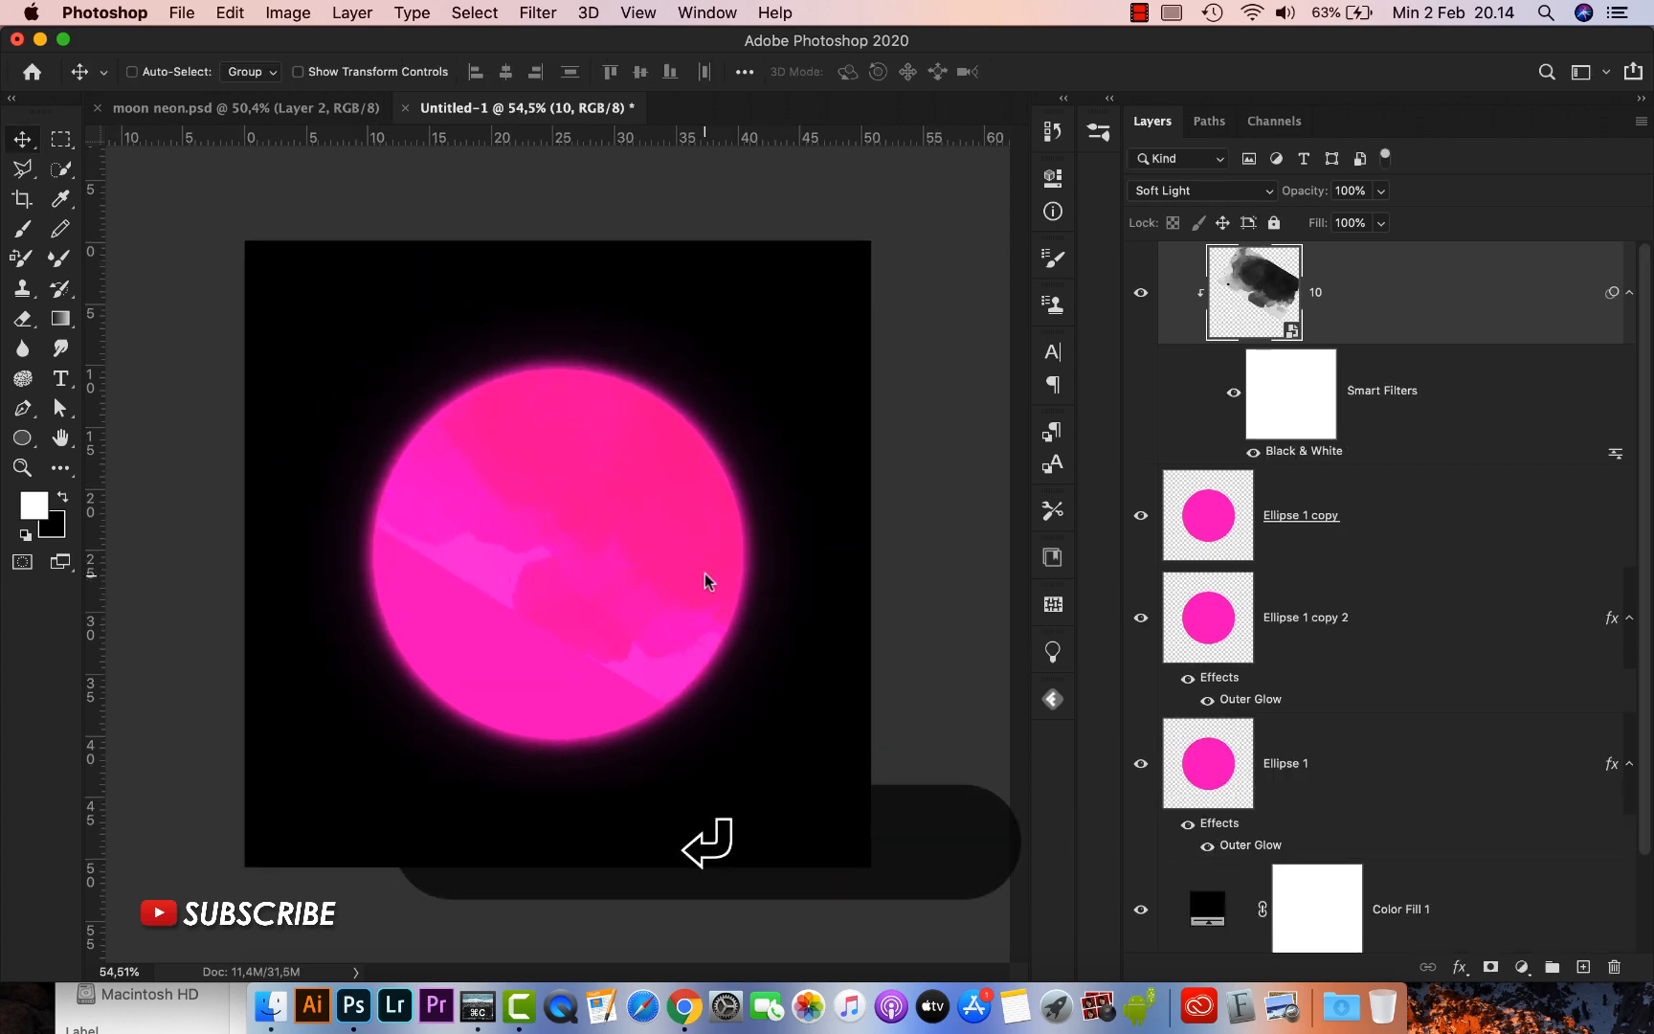
Add a layer mask to layer 10 and set up a soft round brush with 0% hardness and black (000000) as the foreground colour
left_click(1491, 967)
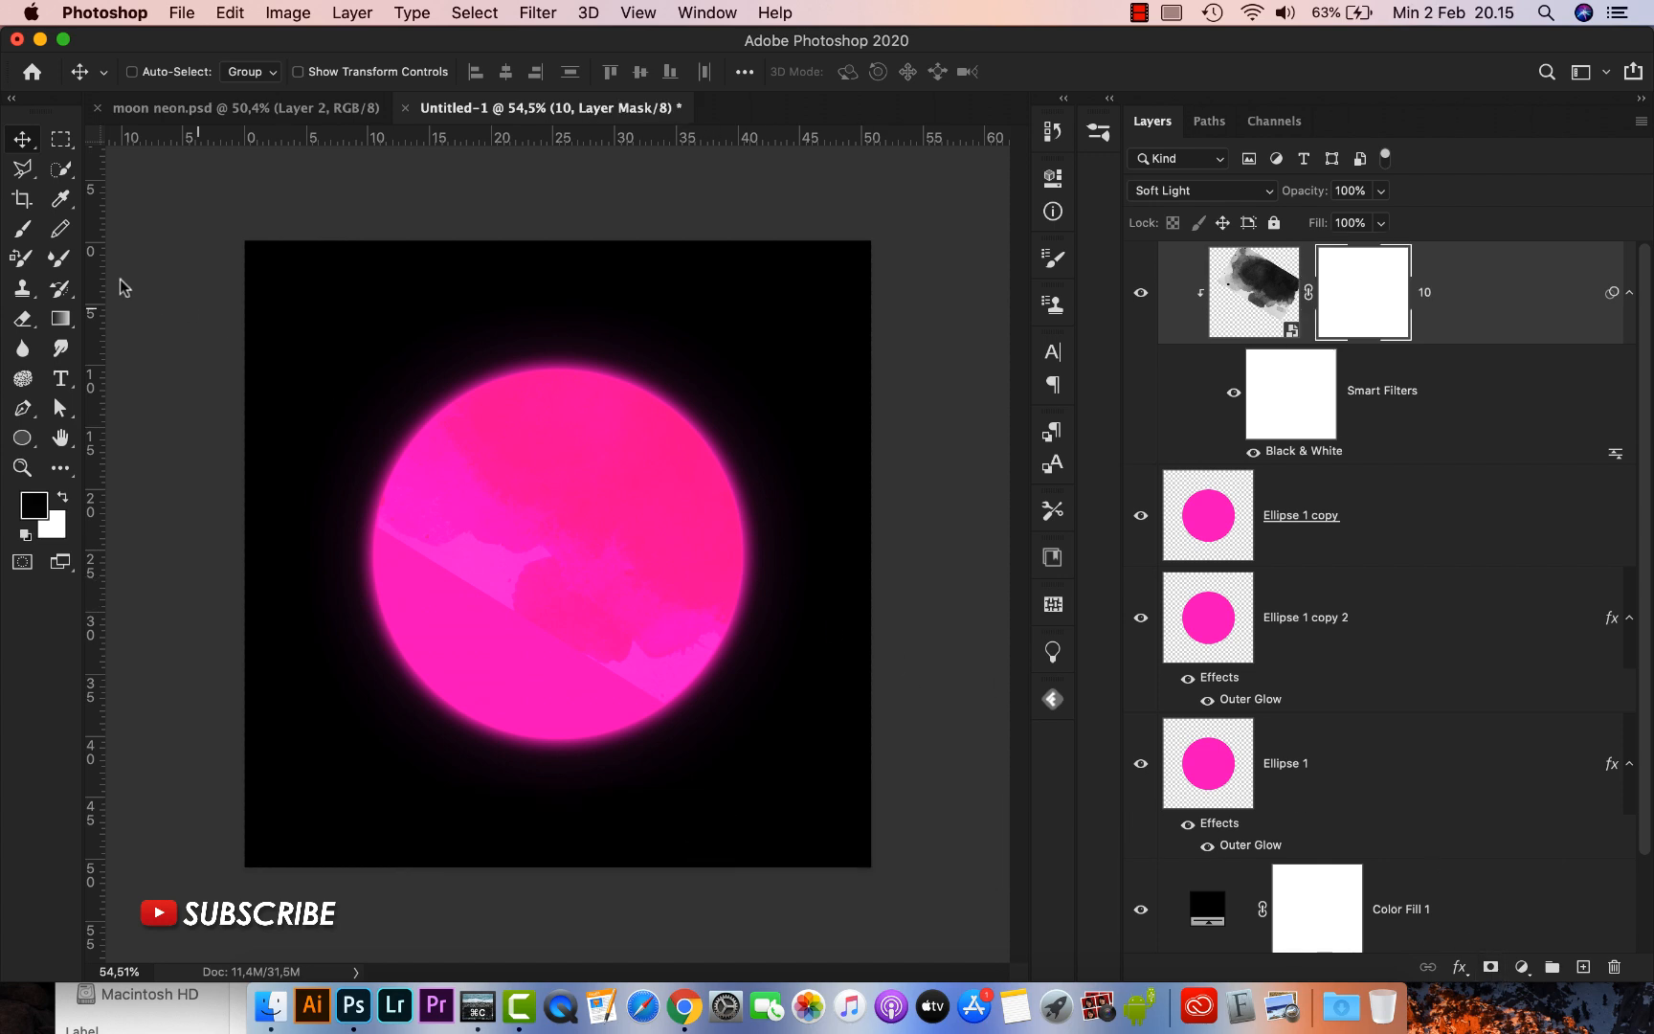
left_click(27, 231)
left_click(34, 505)
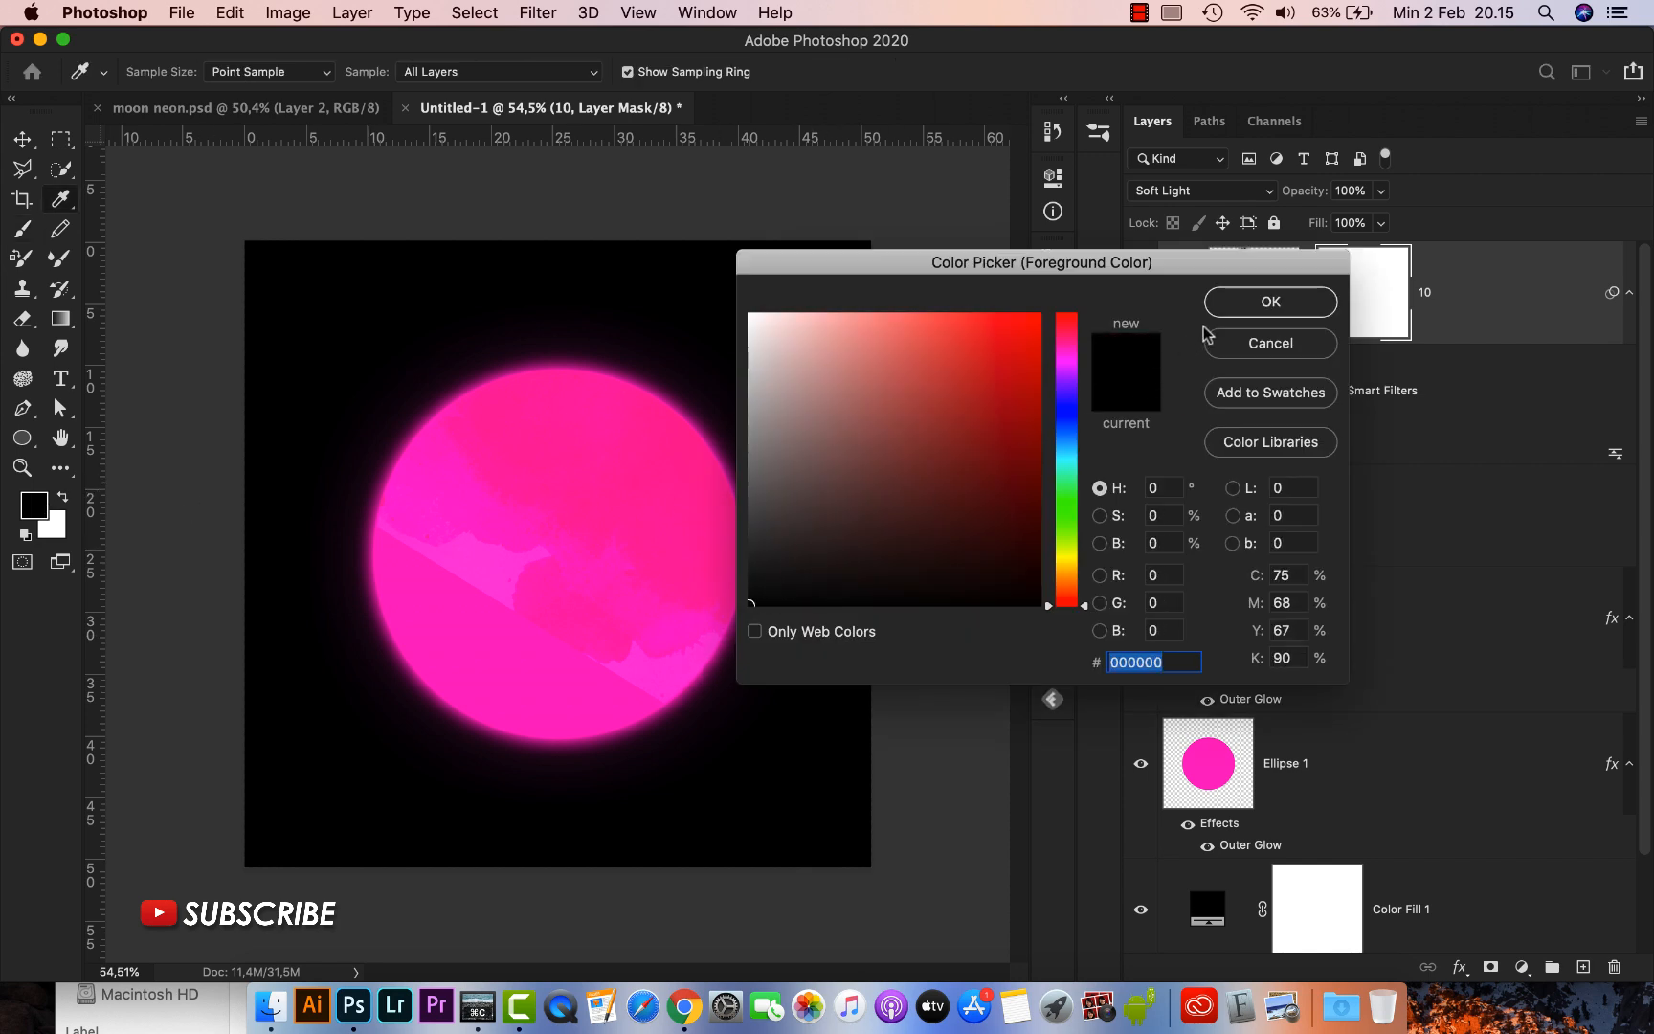
left_click(1228, 303)
right_click(603, 437)
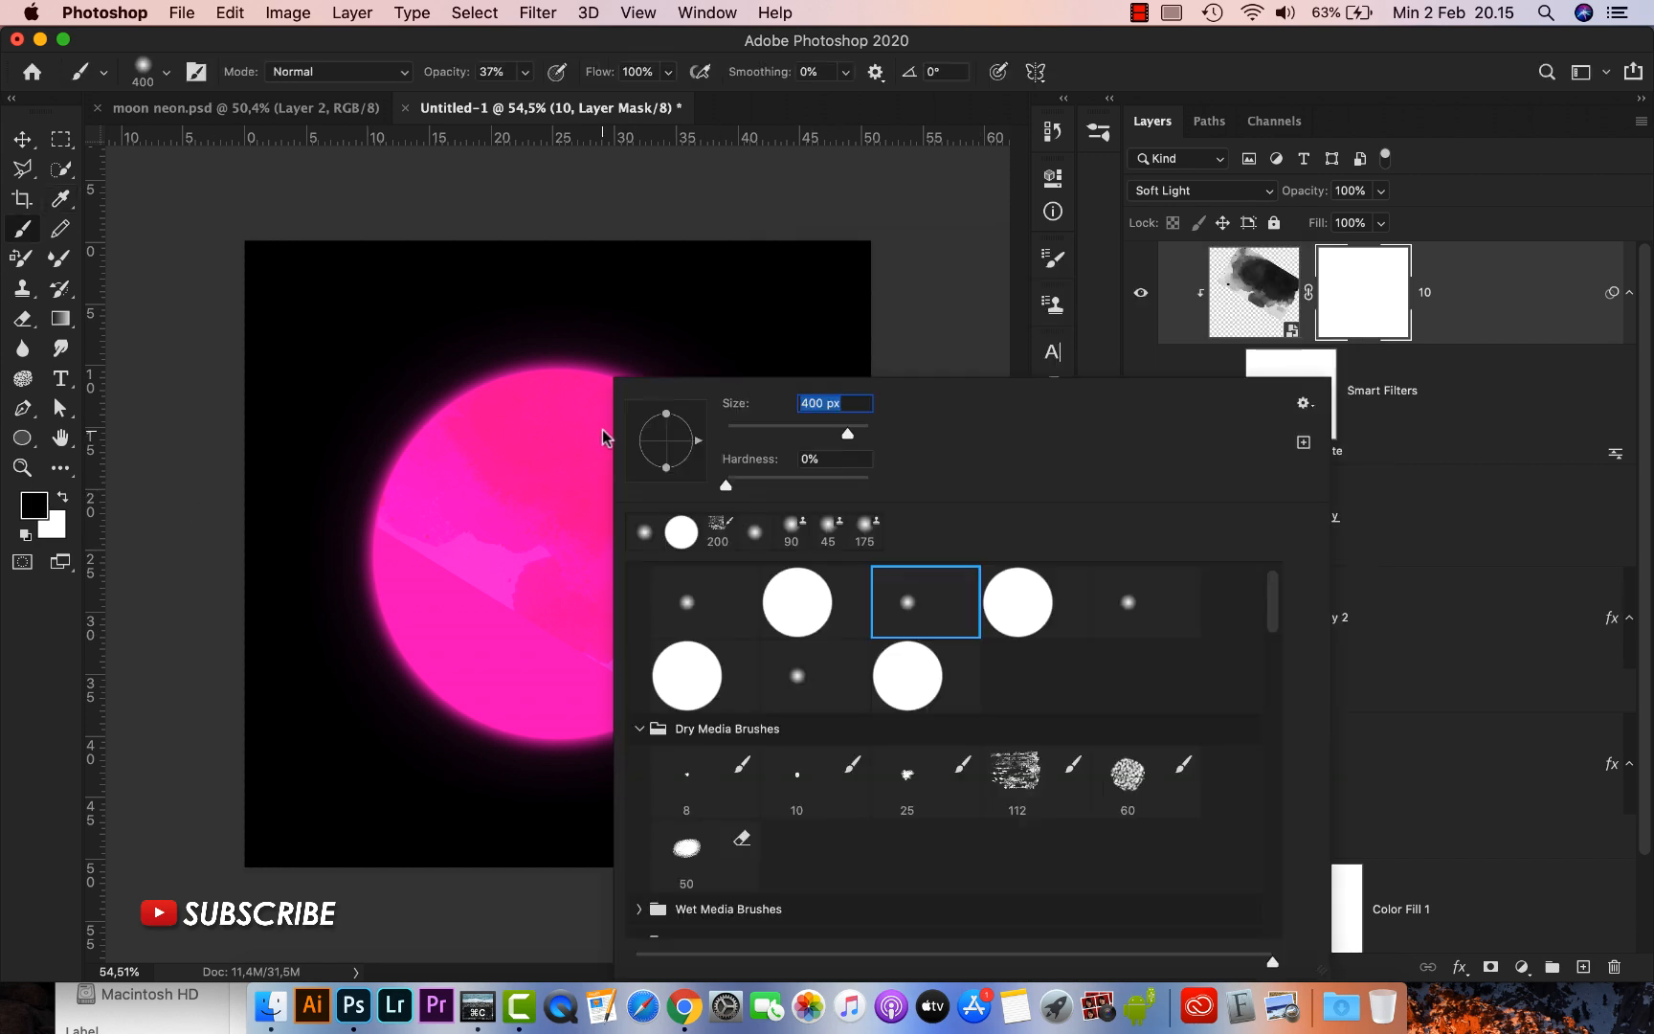
left_click(902, 591)
left_click(1095, 56)
Paint on layer 10's mask with a 1000 px brush at 37% opacity to fade the texture's straight edge across the circle's lower left
key("bracketright")
key("bracketright")
key("bracketright")
key("bracketright")
key("bracketright")
key("bracketright")
key("bracketright")
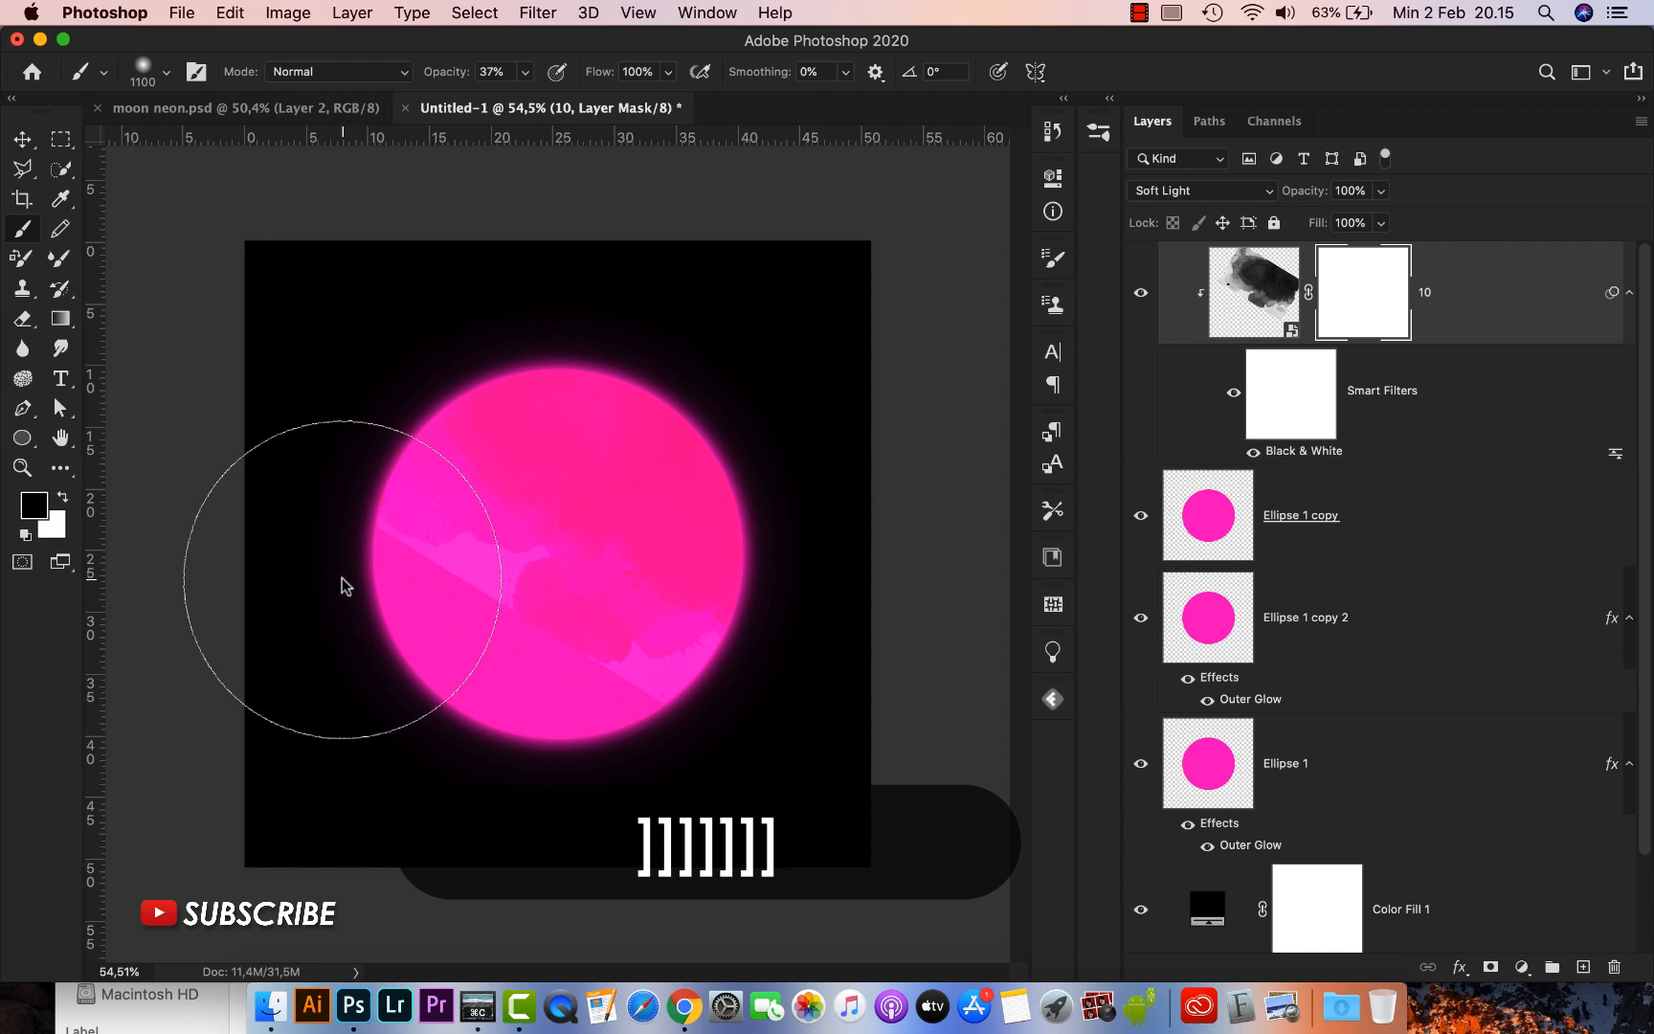
key("bracketleft")
mouse_move(370, 616)
left_mouse_down()
mouse_move(434, 657)
mouse_move(337, 610)
mouse_move(529, 760)
mouse_move(664, 806)
mouse_move(428, 715)
mouse_move(327, 606)
mouse_move(334, 575)
mouse_move(468, 694)
mouse_move(435, 667)
mouse_move(673, 768)
mouse_move(615, 783)
mouse_move(366, 600)
mouse_move(371, 654)
left_mouse_up()
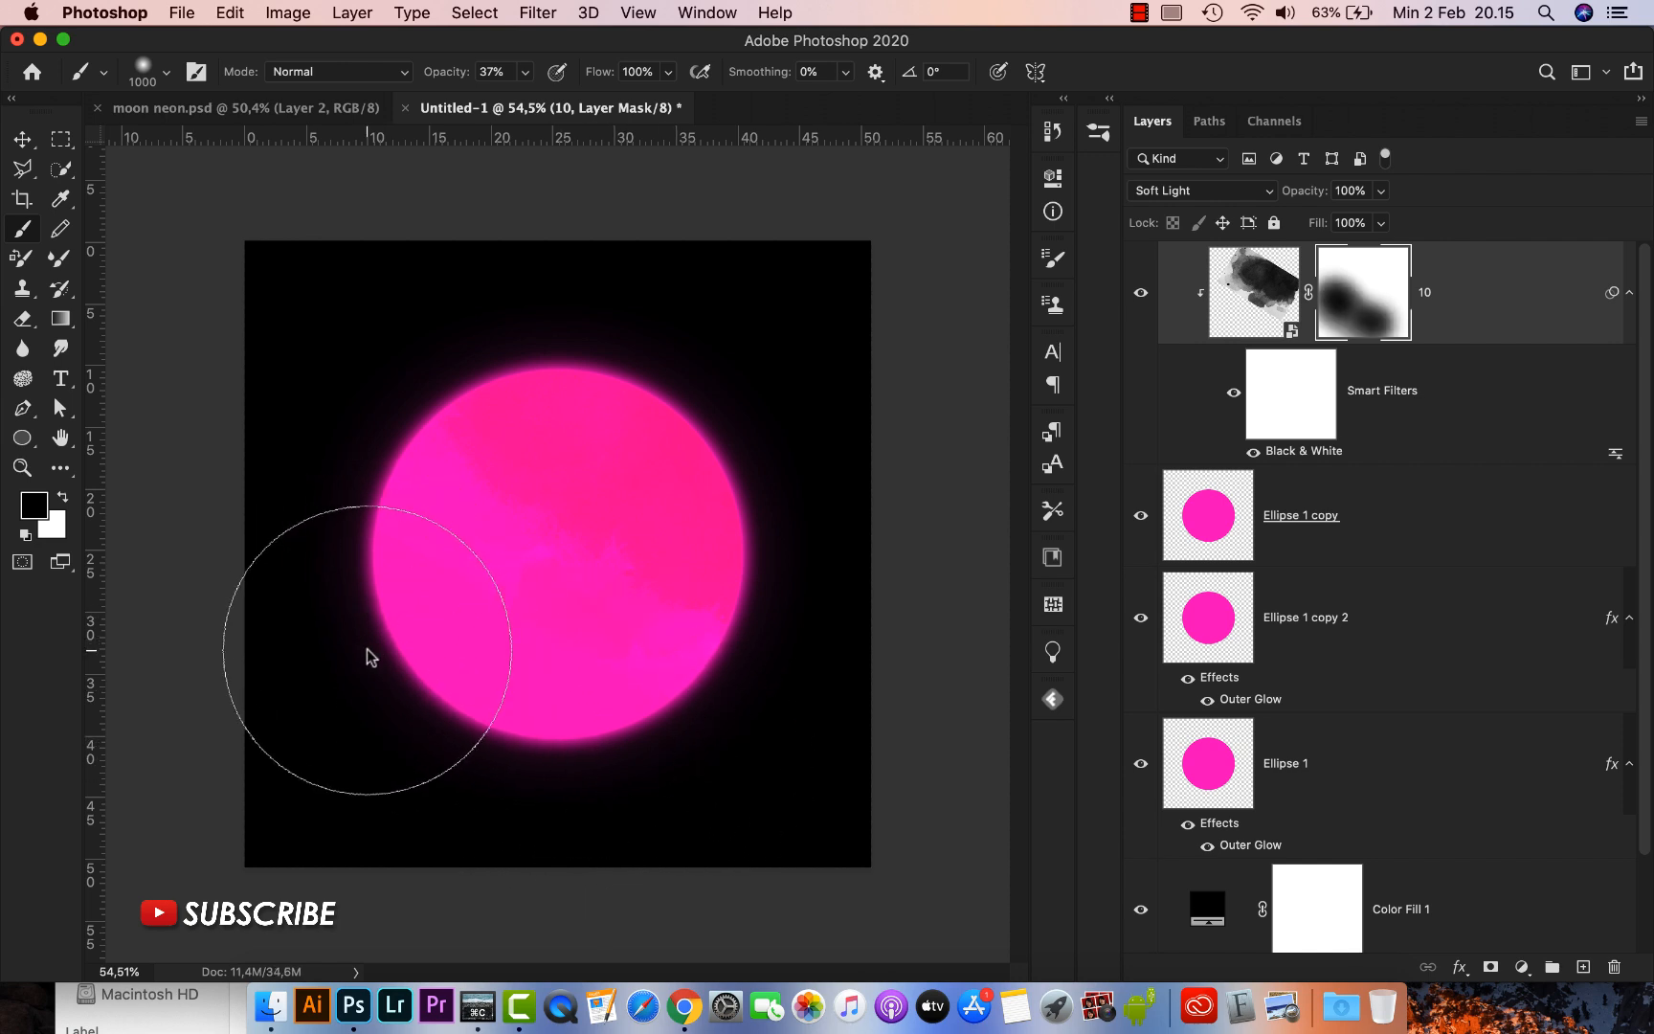
Duplicate the masked watercolor layer 10
key("super+j")
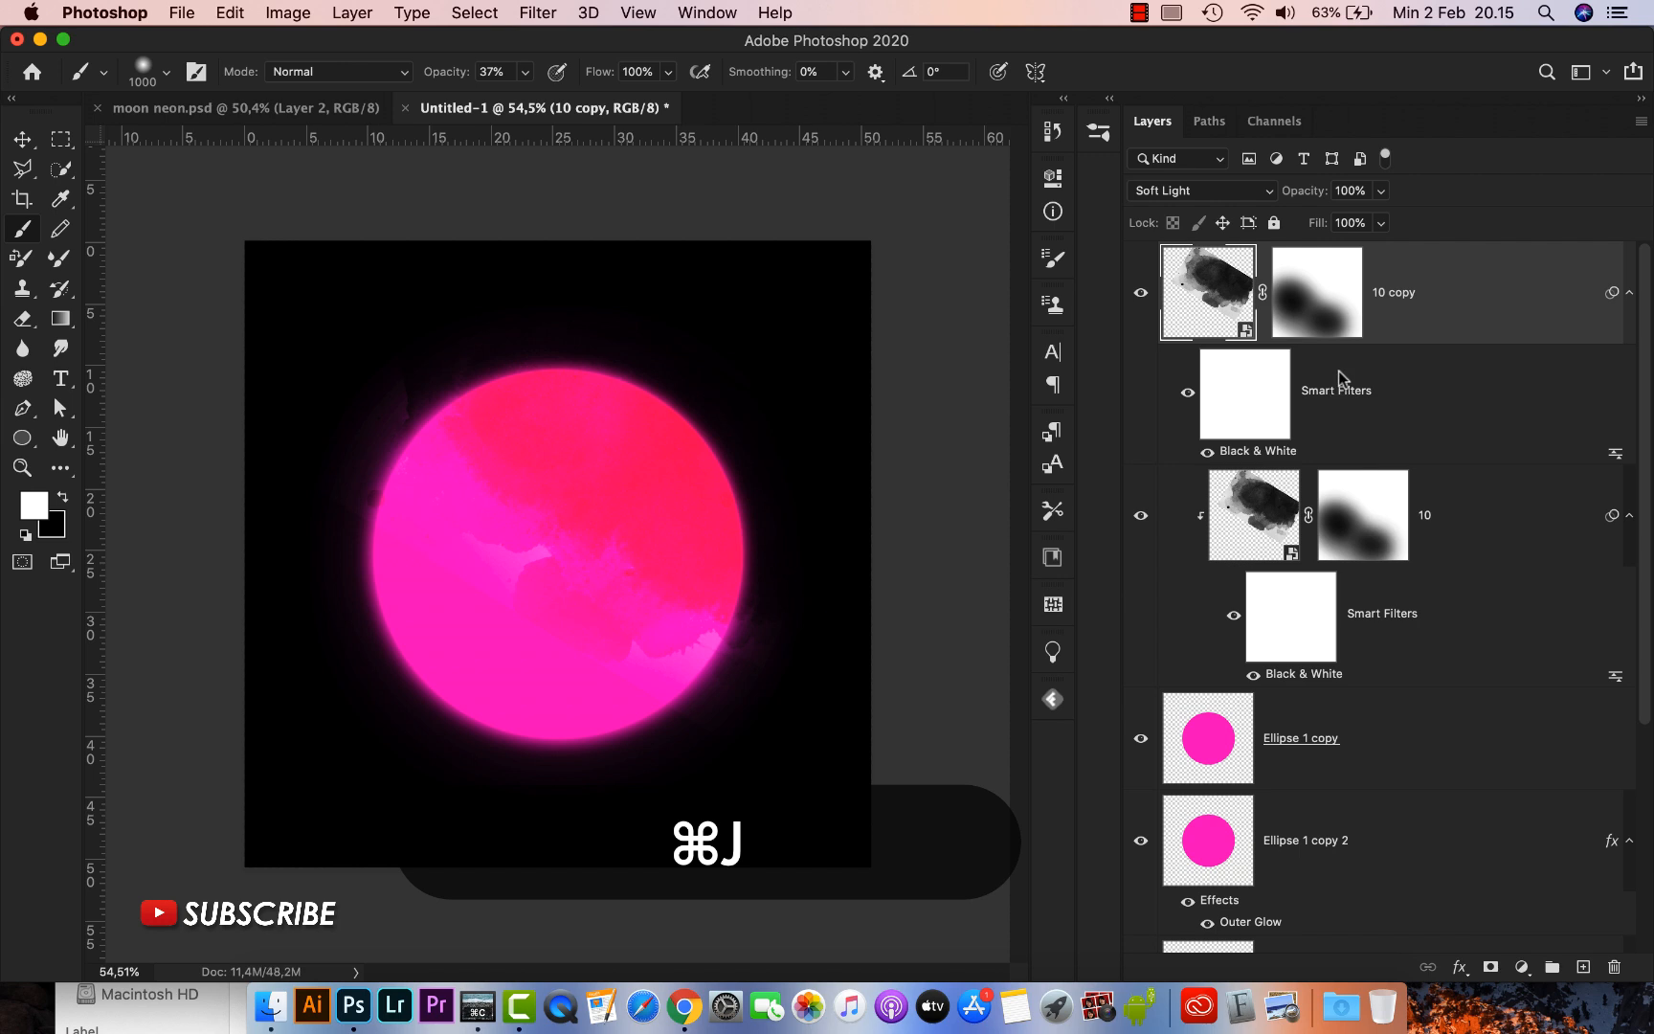
Rotate the duplicated watercolor texture roughly half a turn and move it over the circle's lower half, applying the transform
key("super+t")
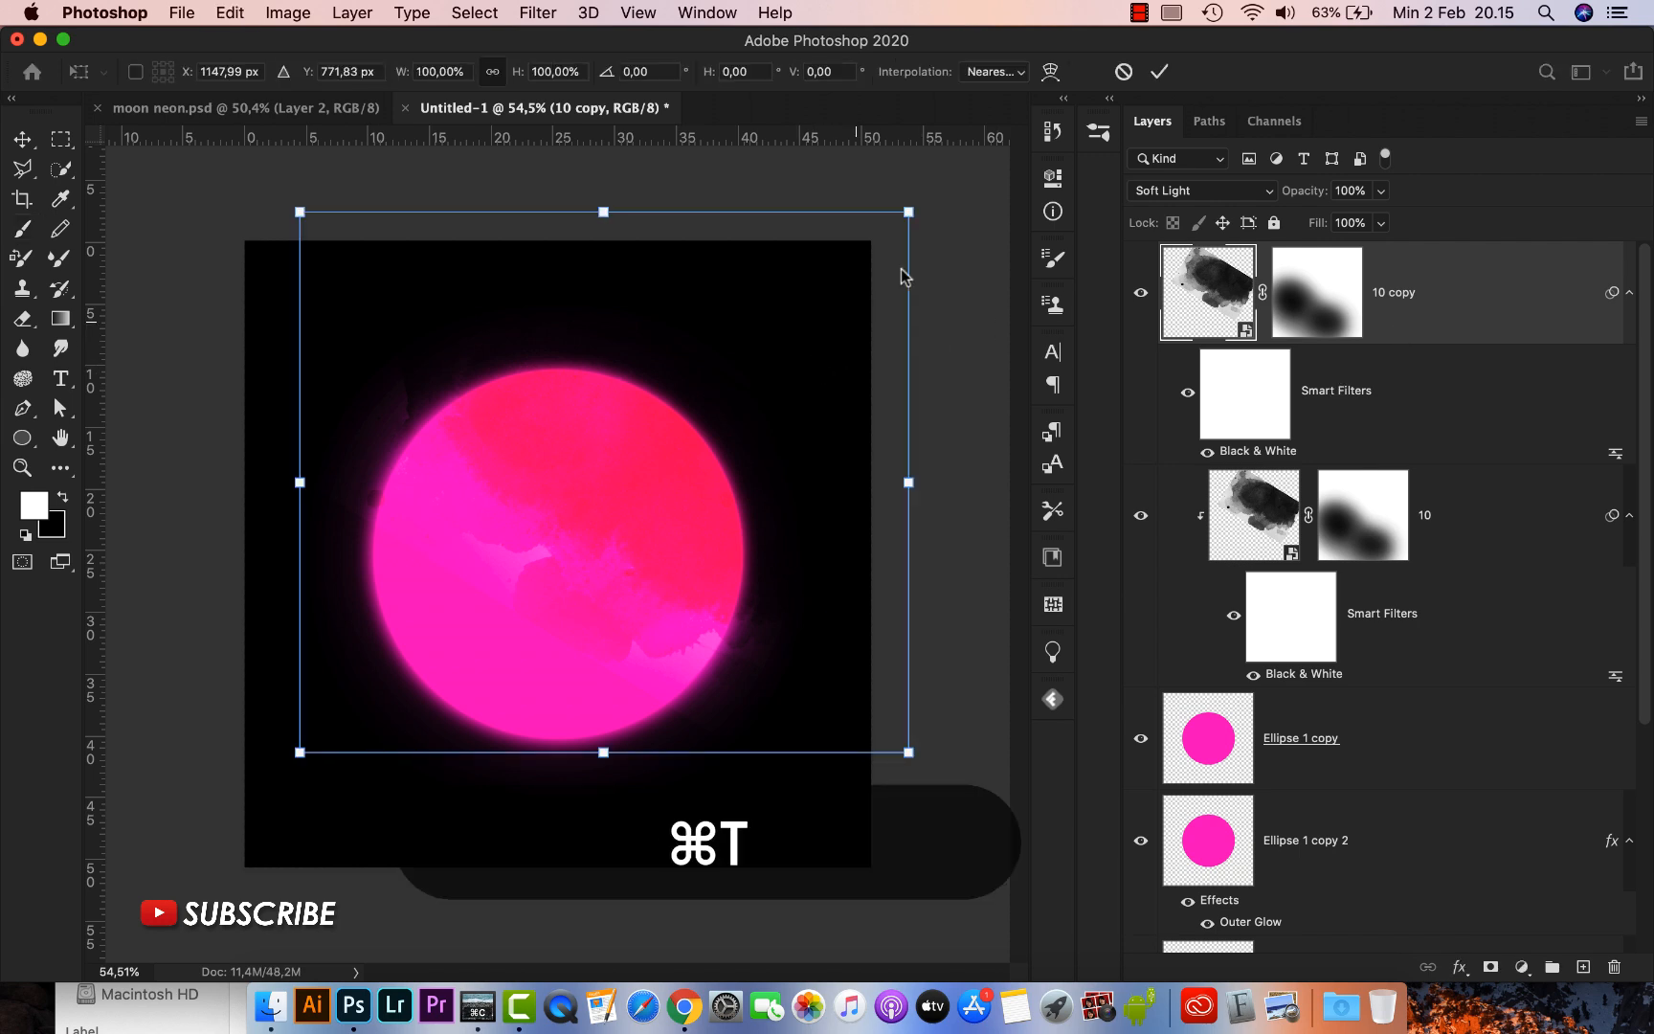
left_click_drag(967, 210, 214, 654)
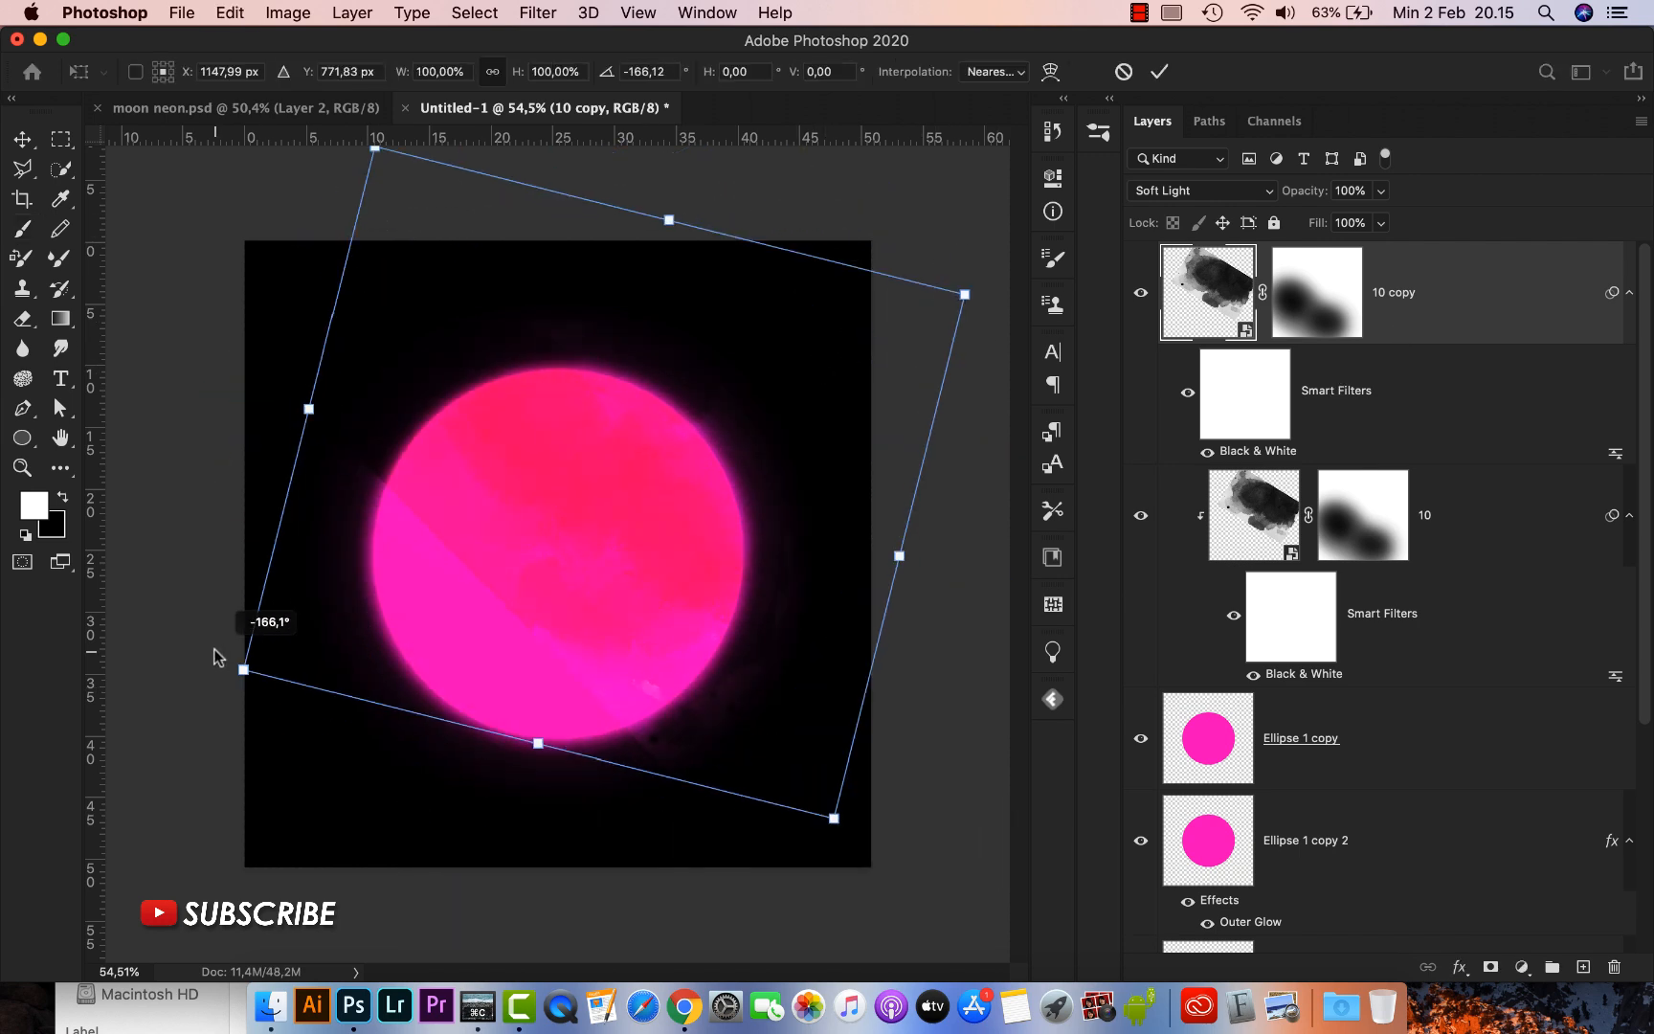
left_click_drag(503, 543, 475, 704)
left_click_drag(918, 446, 684, 251)
mouse_move(632, 581)
left_mouse_down()
mouse_move(698, 553)
mouse_move(615, 563)
left_mouse_up()
key("Return")
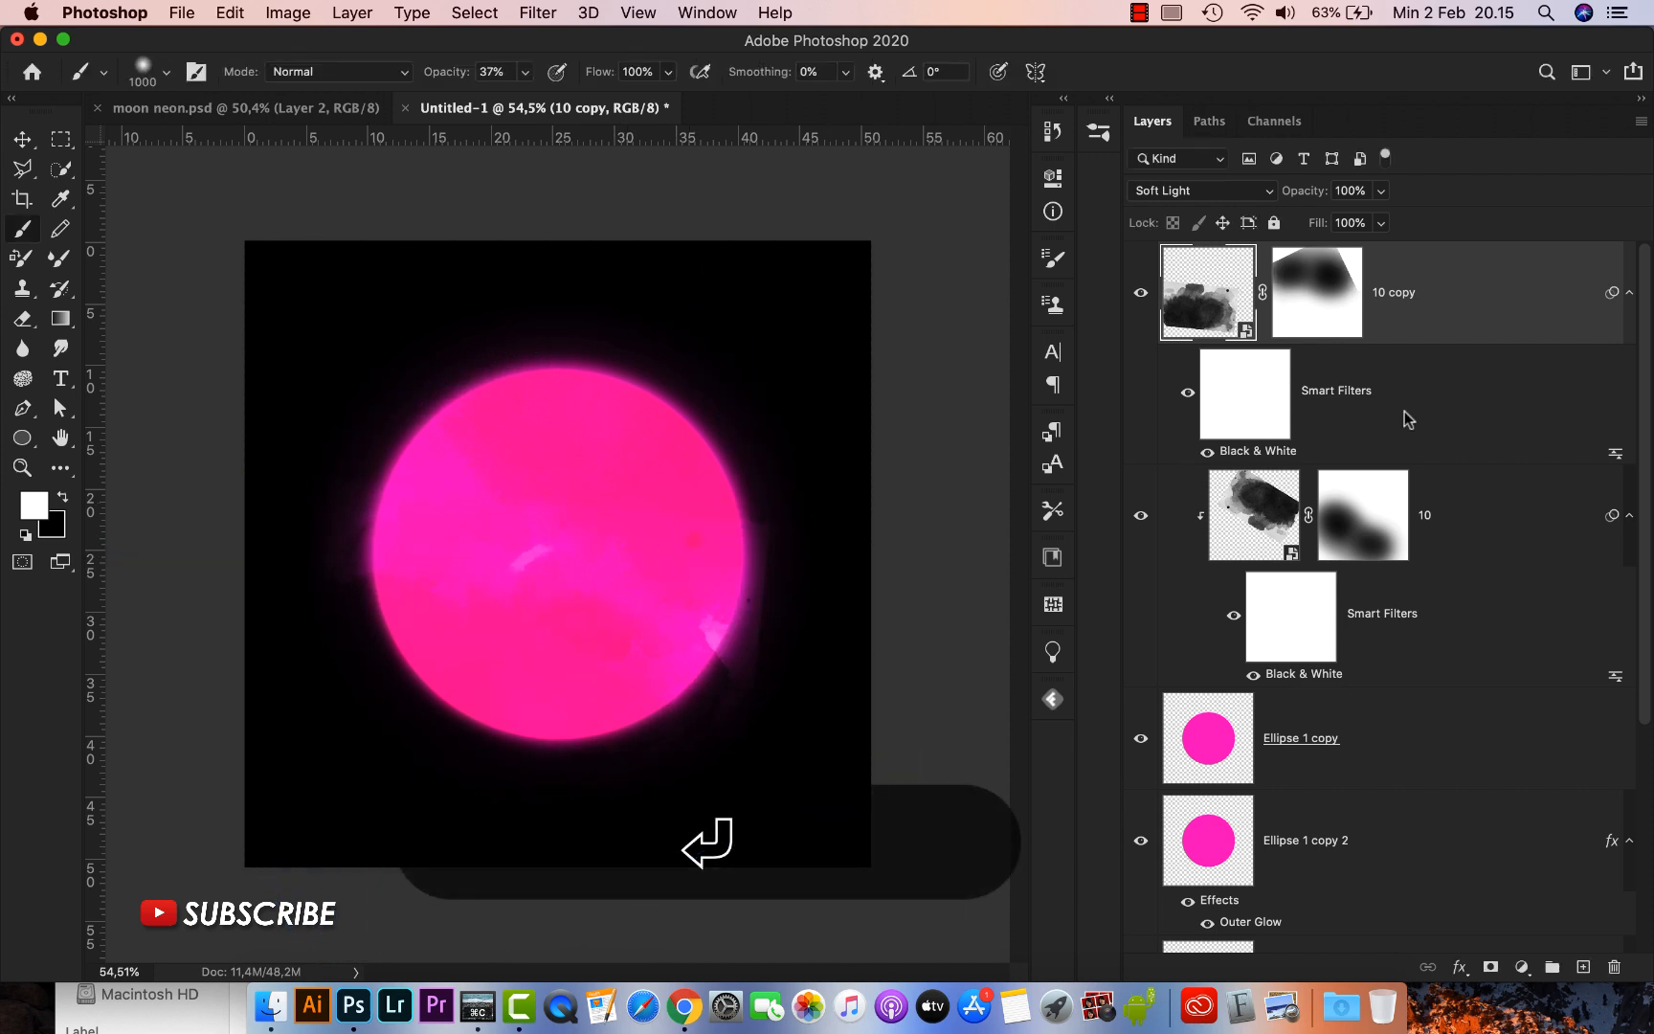
Clip the duplicated watercolor layer 10 copy to the circle with a clipping mask
right_click(1456, 294)
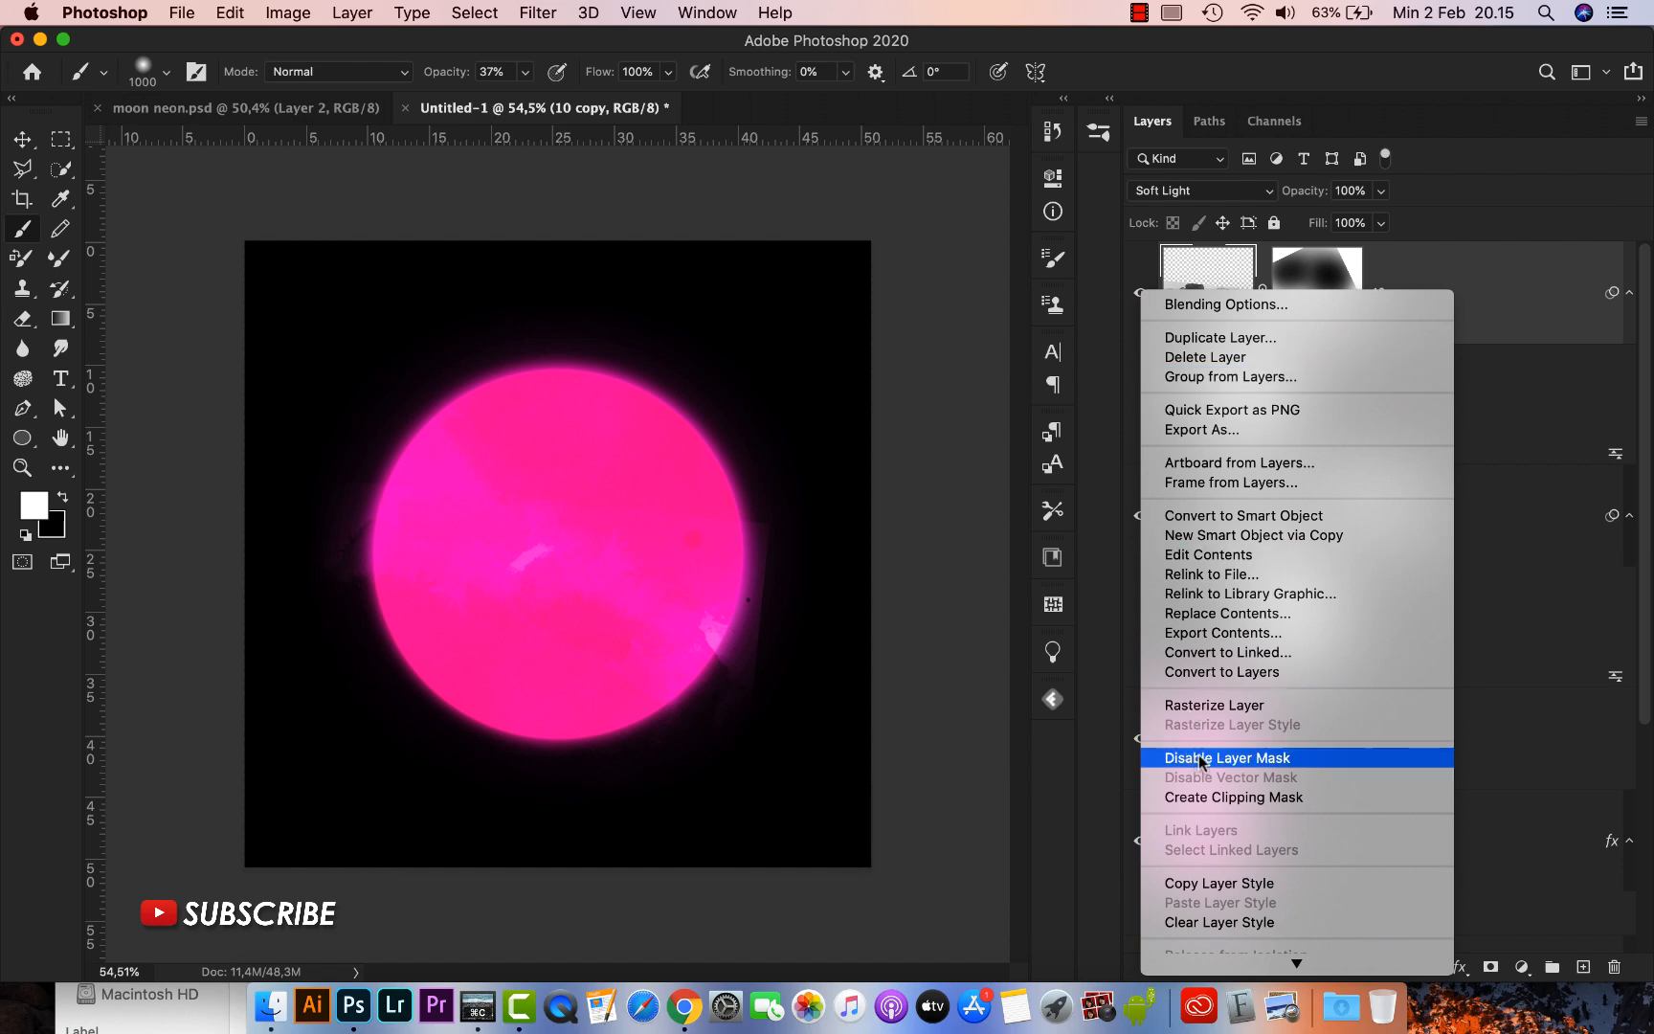
left_click(1216, 798)
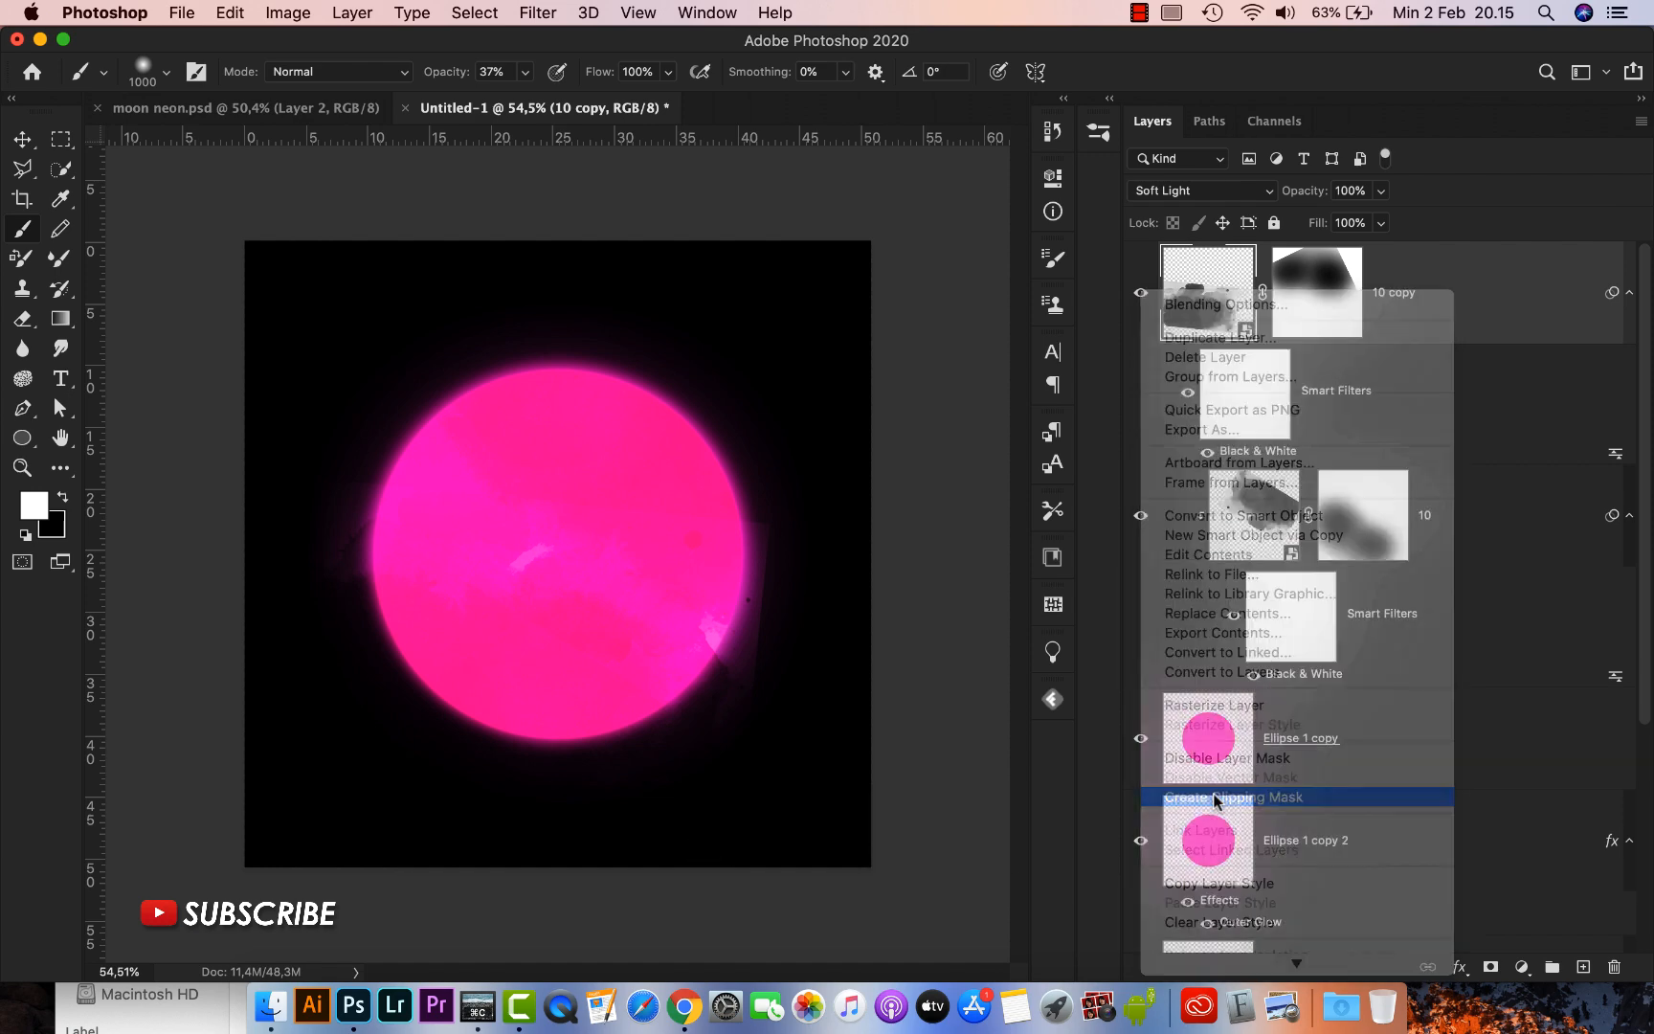
scroll(521, 559, "up", 2)
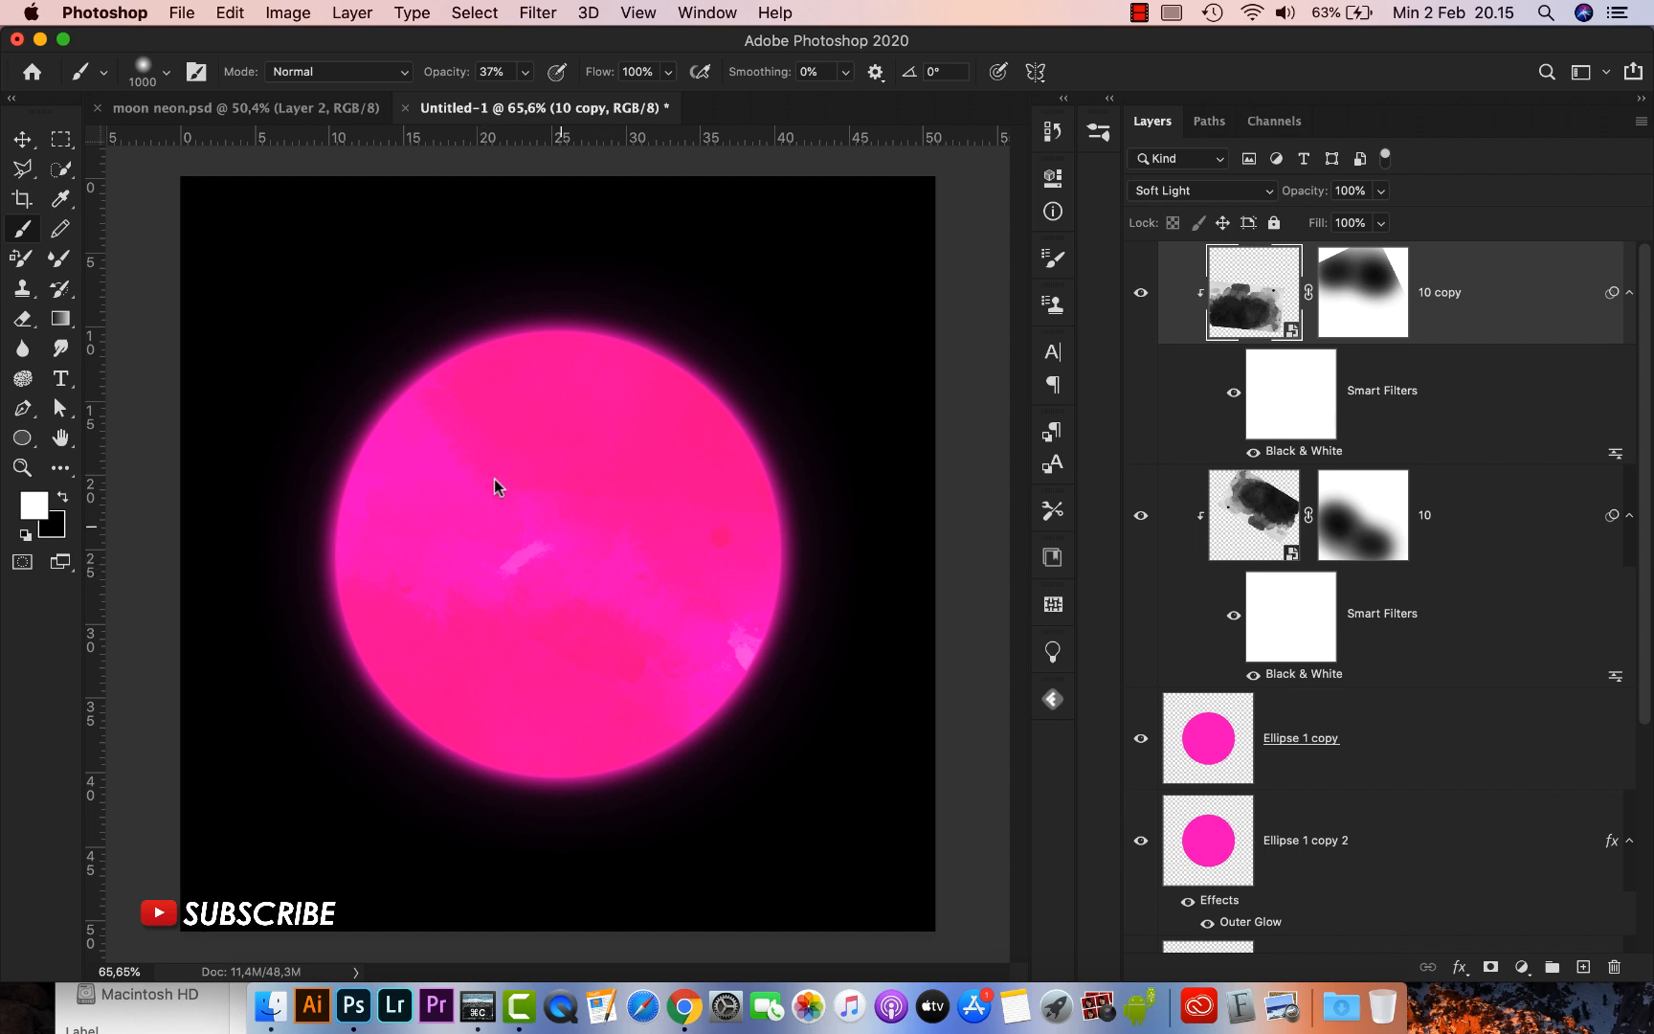
Add a new empty layer above 10 copy and clip it to the circle
left_click(22, 139)
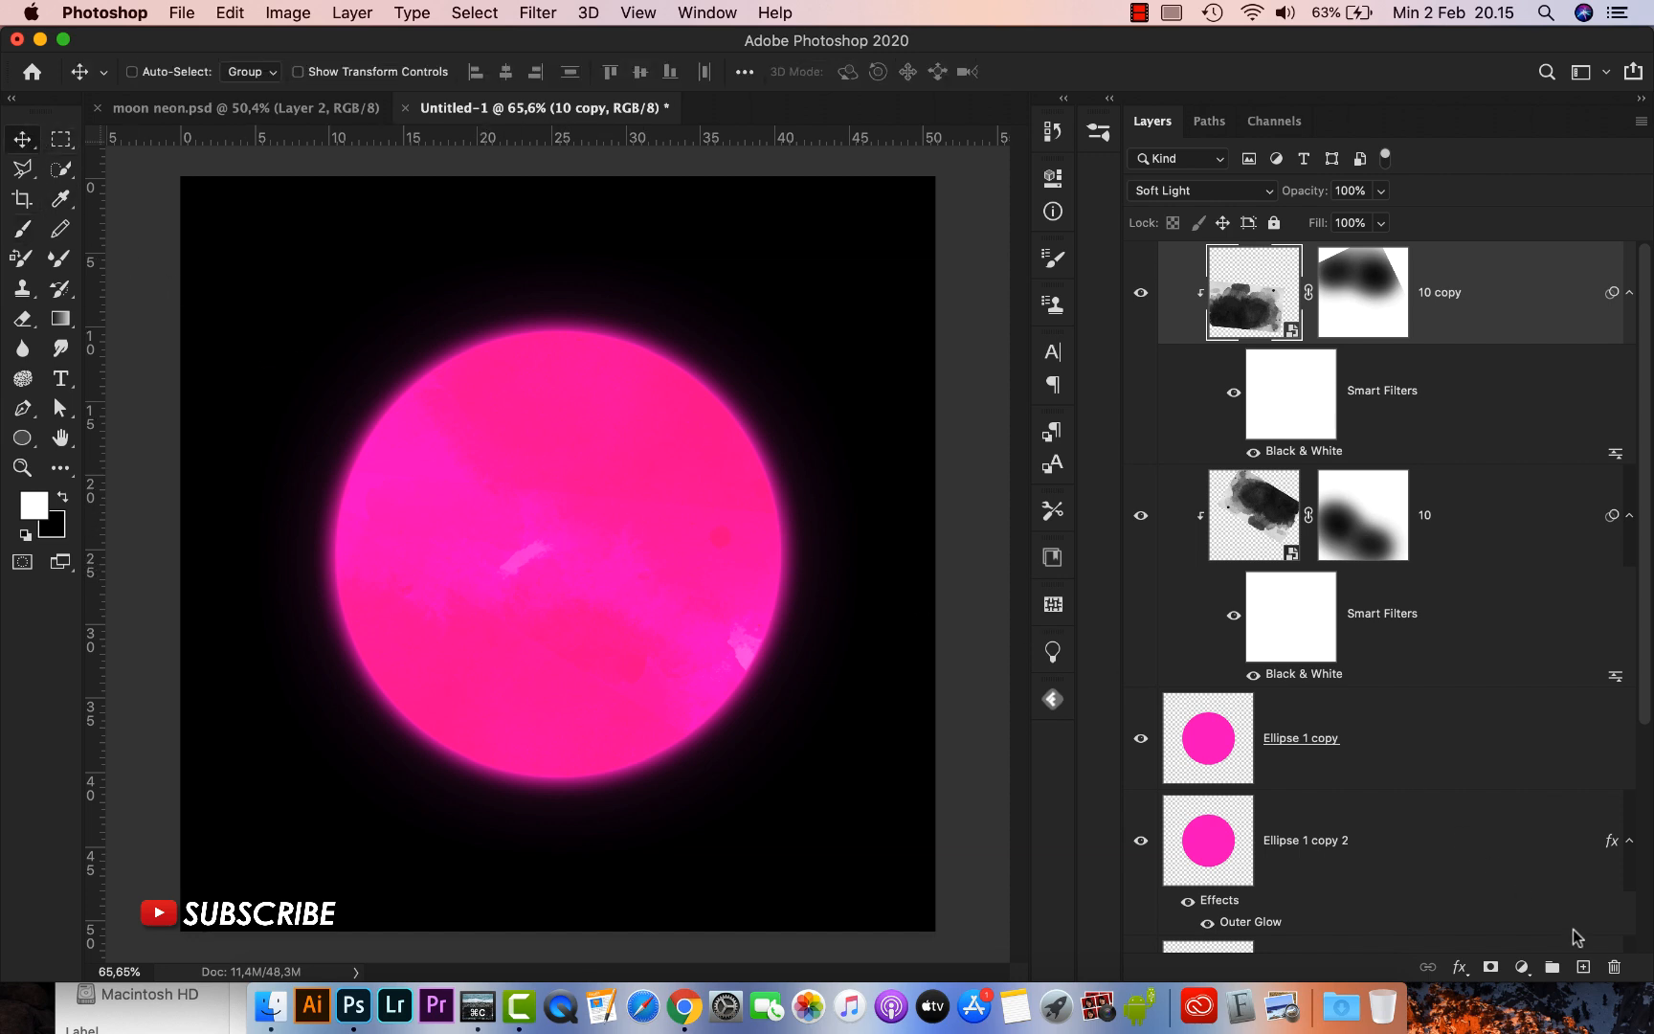
left_click(1585, 966)
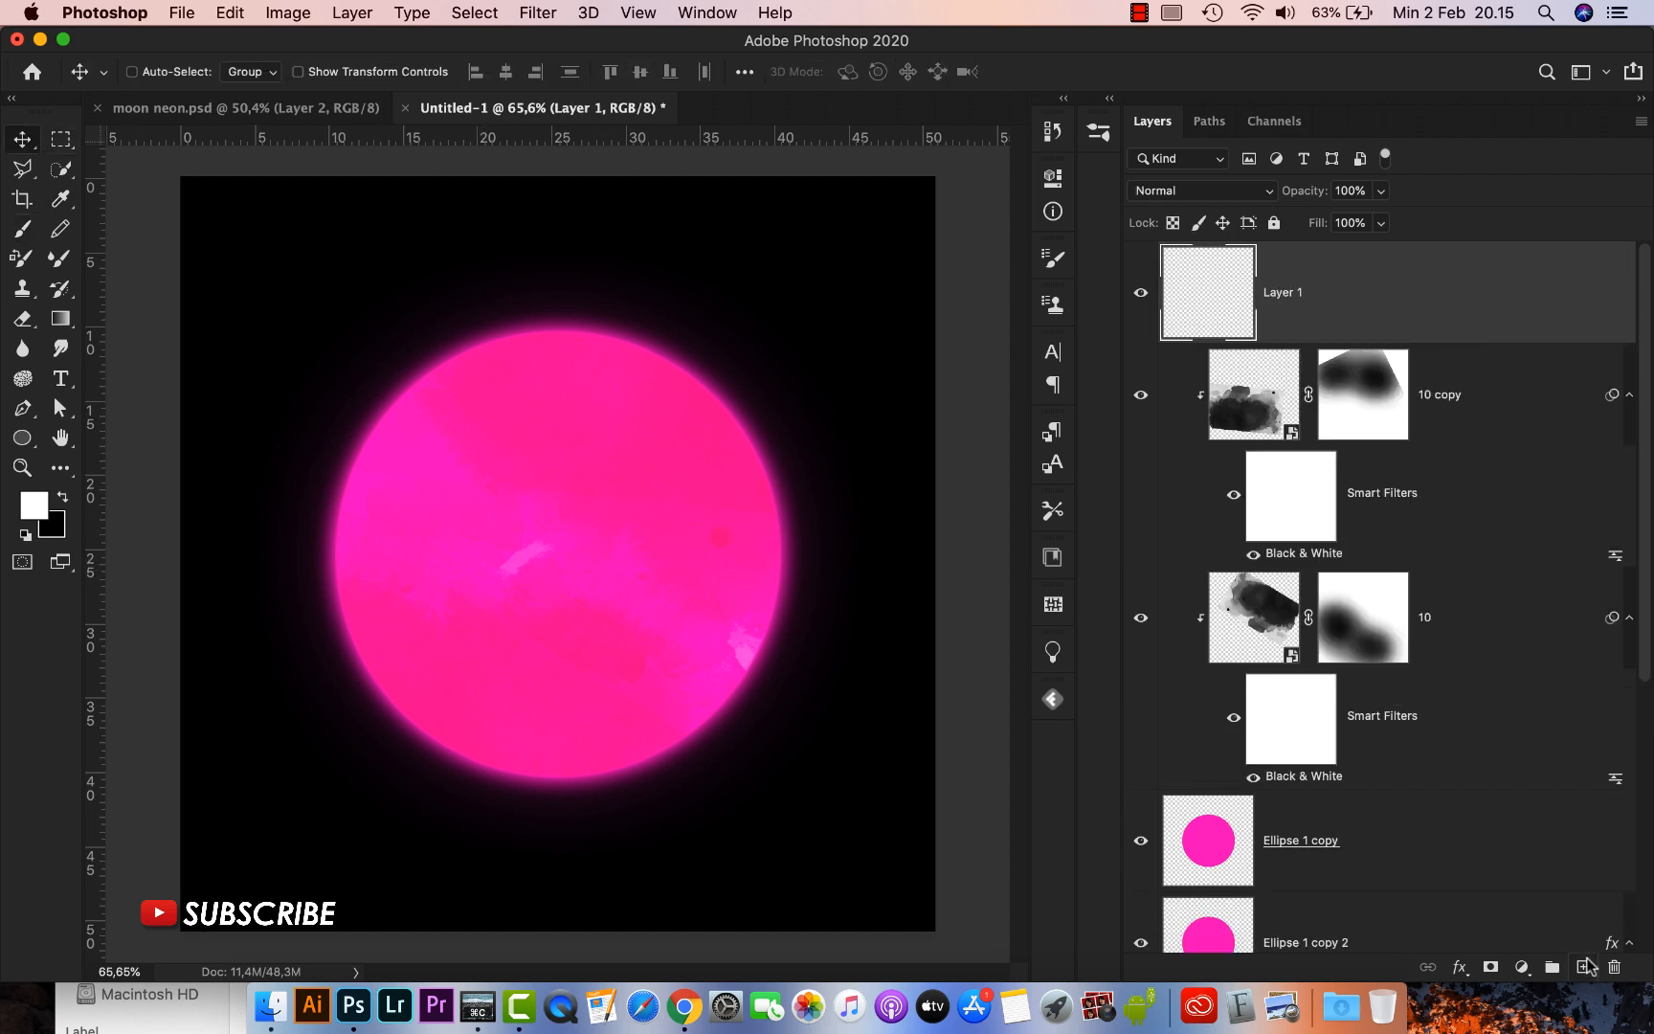
right_click(1304, 281)
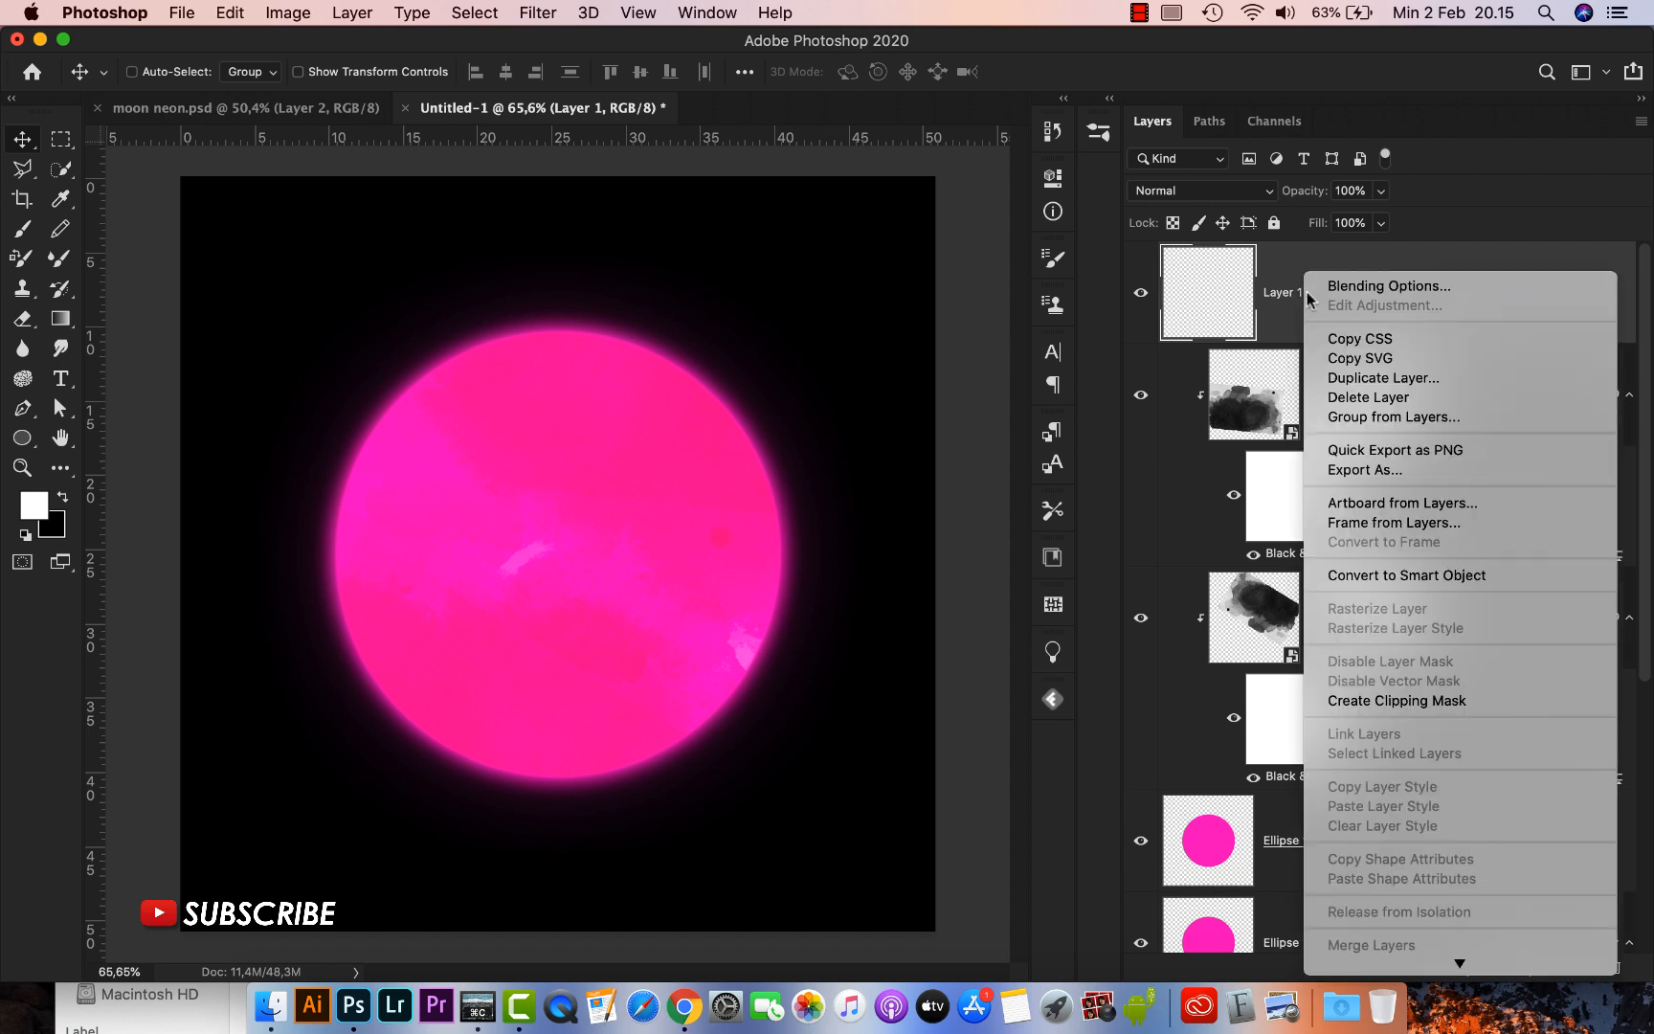
left_click(1376, 702)
Paint a white (ffffff) highlight over the circle's upper left on the new clipped layer with a soft 1000 px brush at 37% opacity
left_click(19, 233)
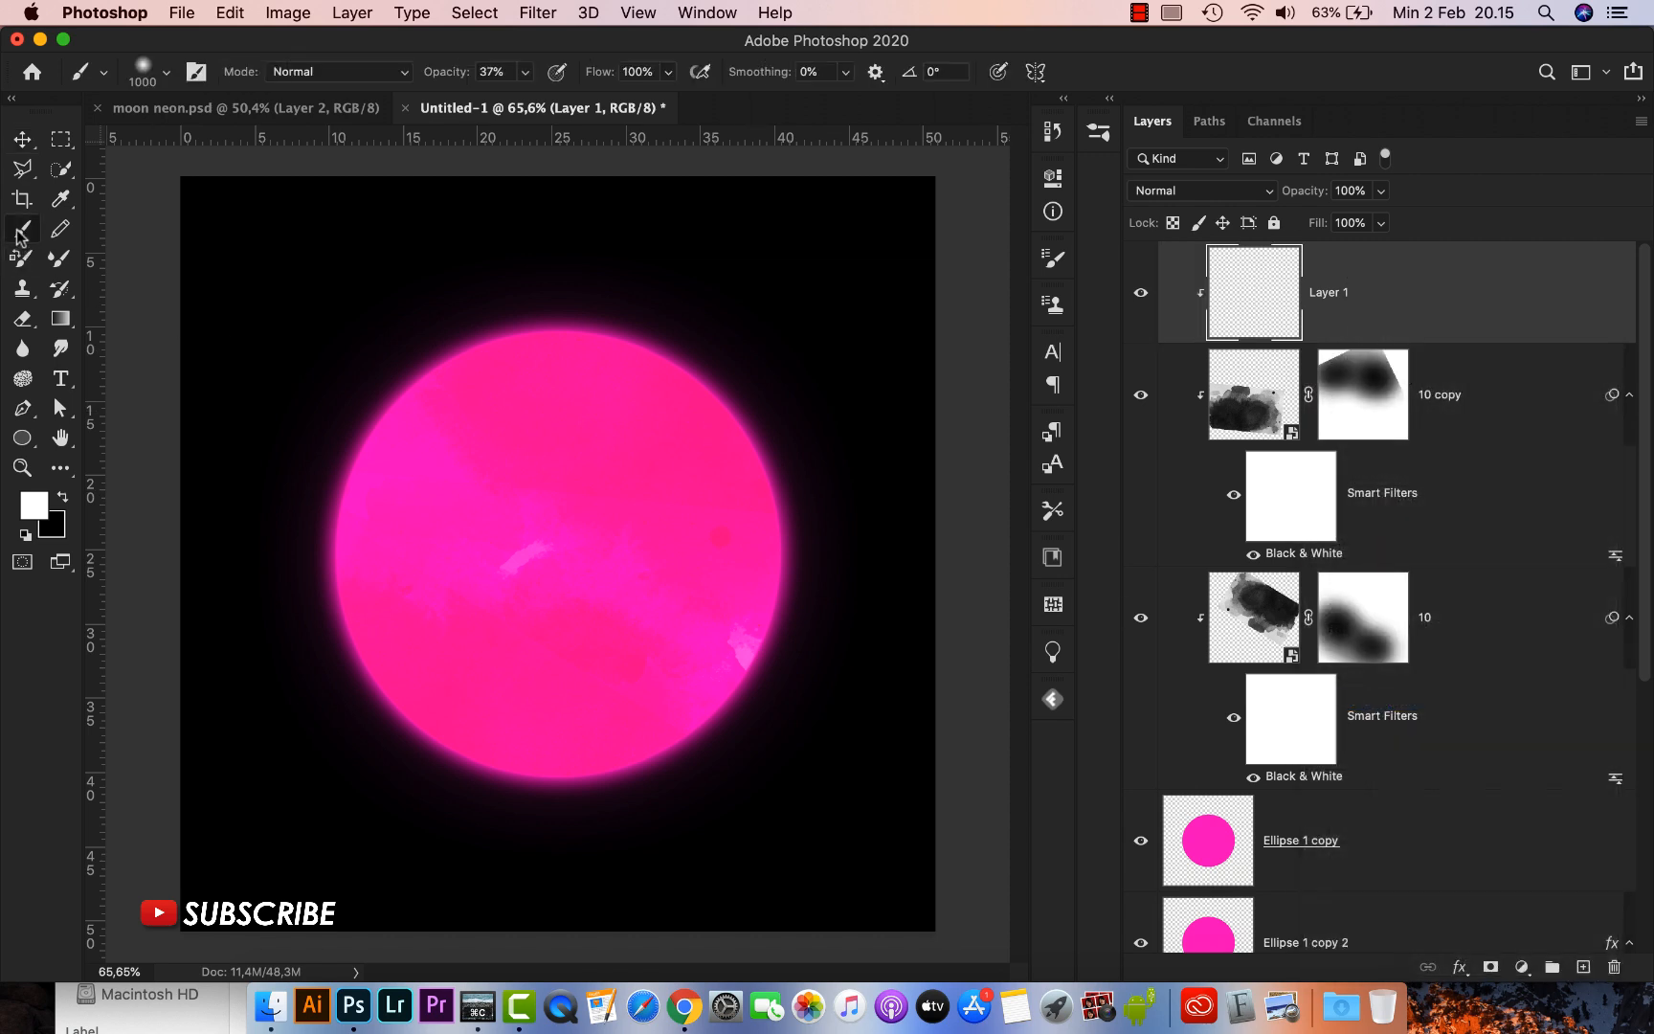
left_click(35, 508)
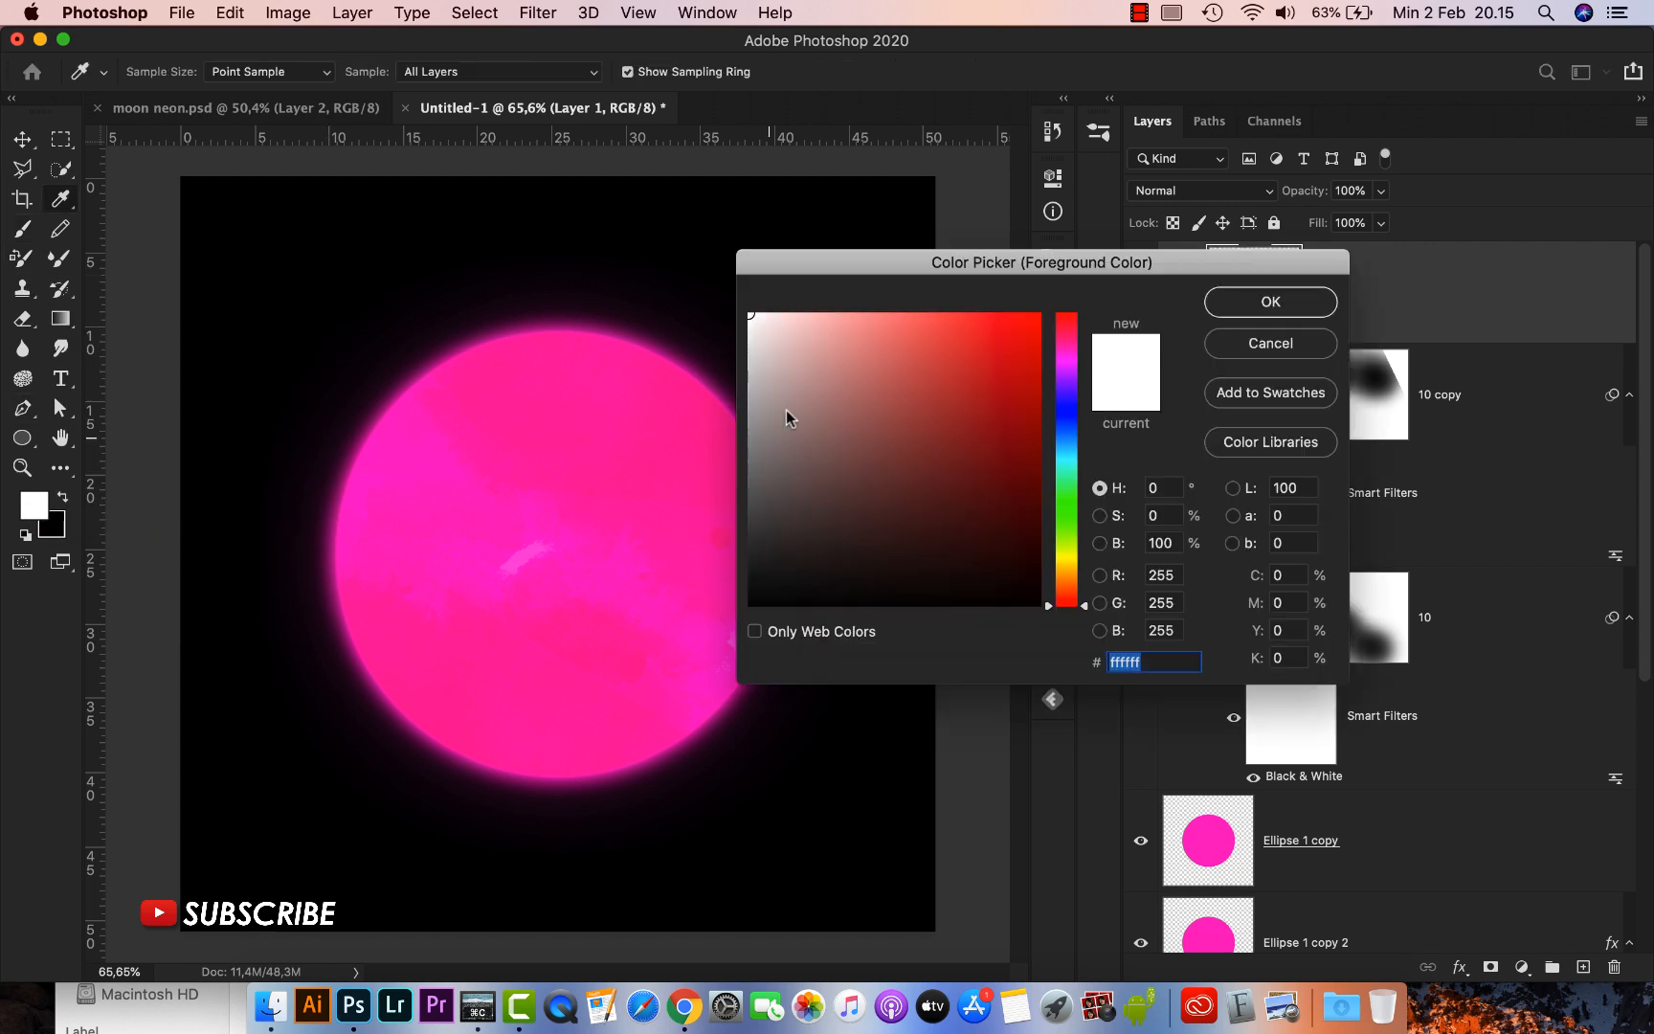
left_click(1234, 304)
scroll(464, 361, "down", 2)
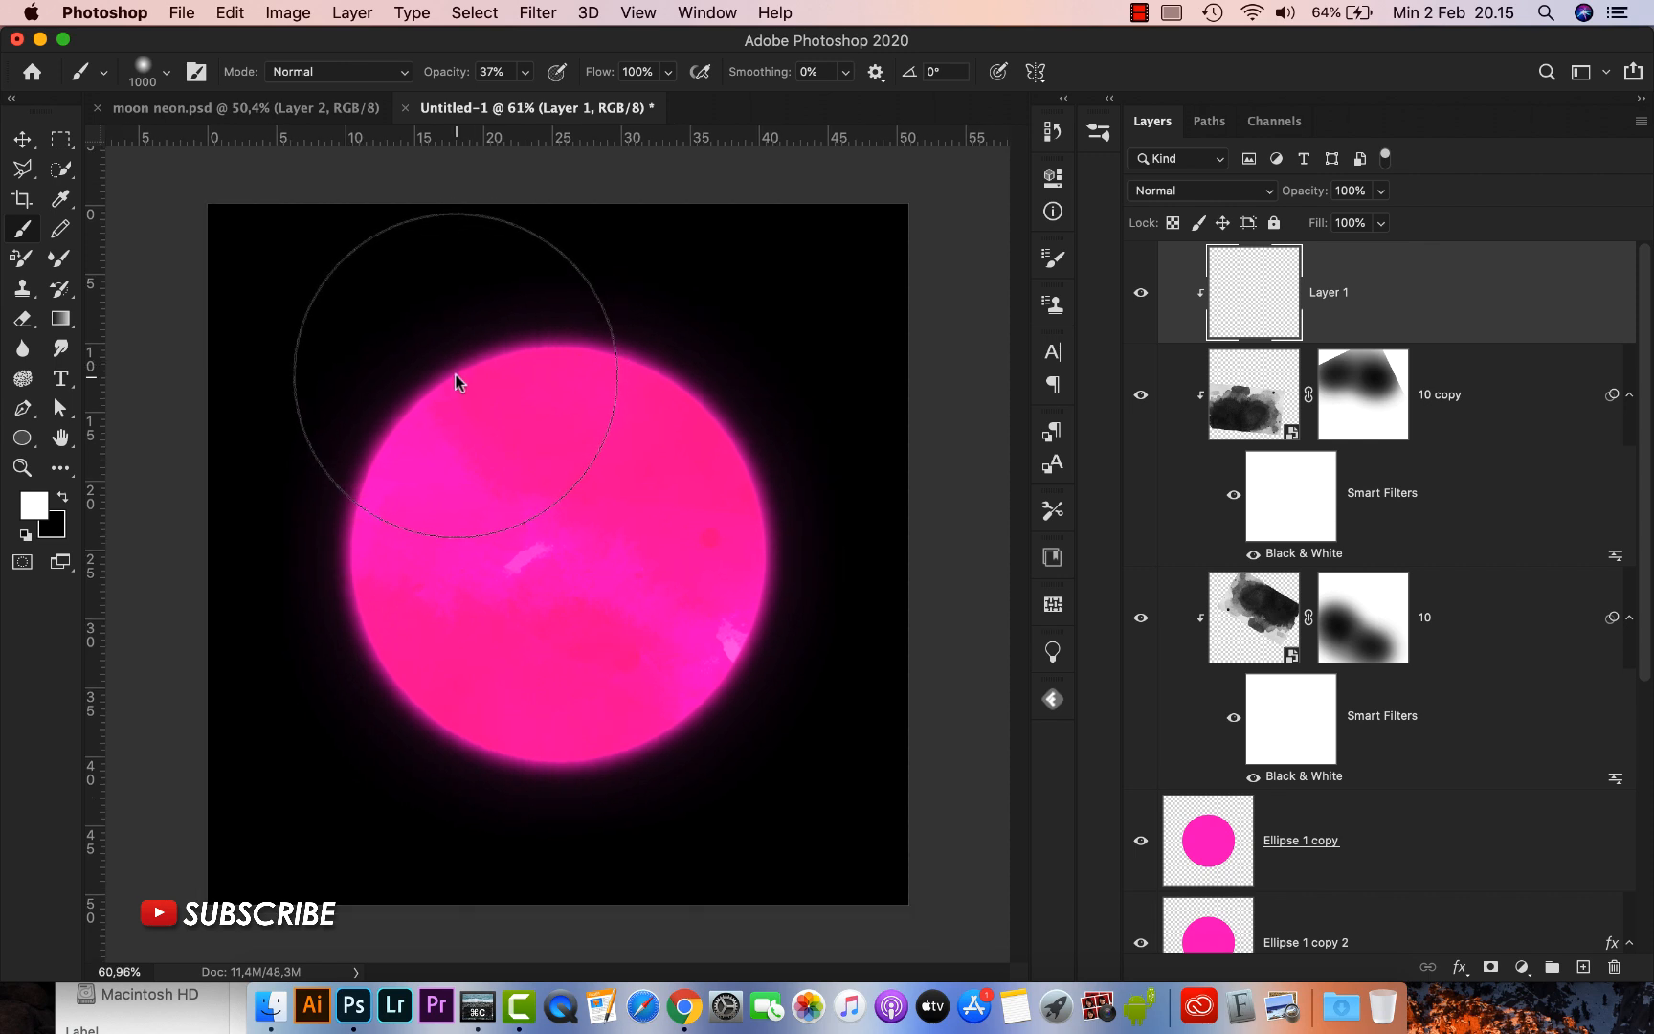
key("bracketleft")
key("bracketleft")
key("bracketright")
key("bracketright")
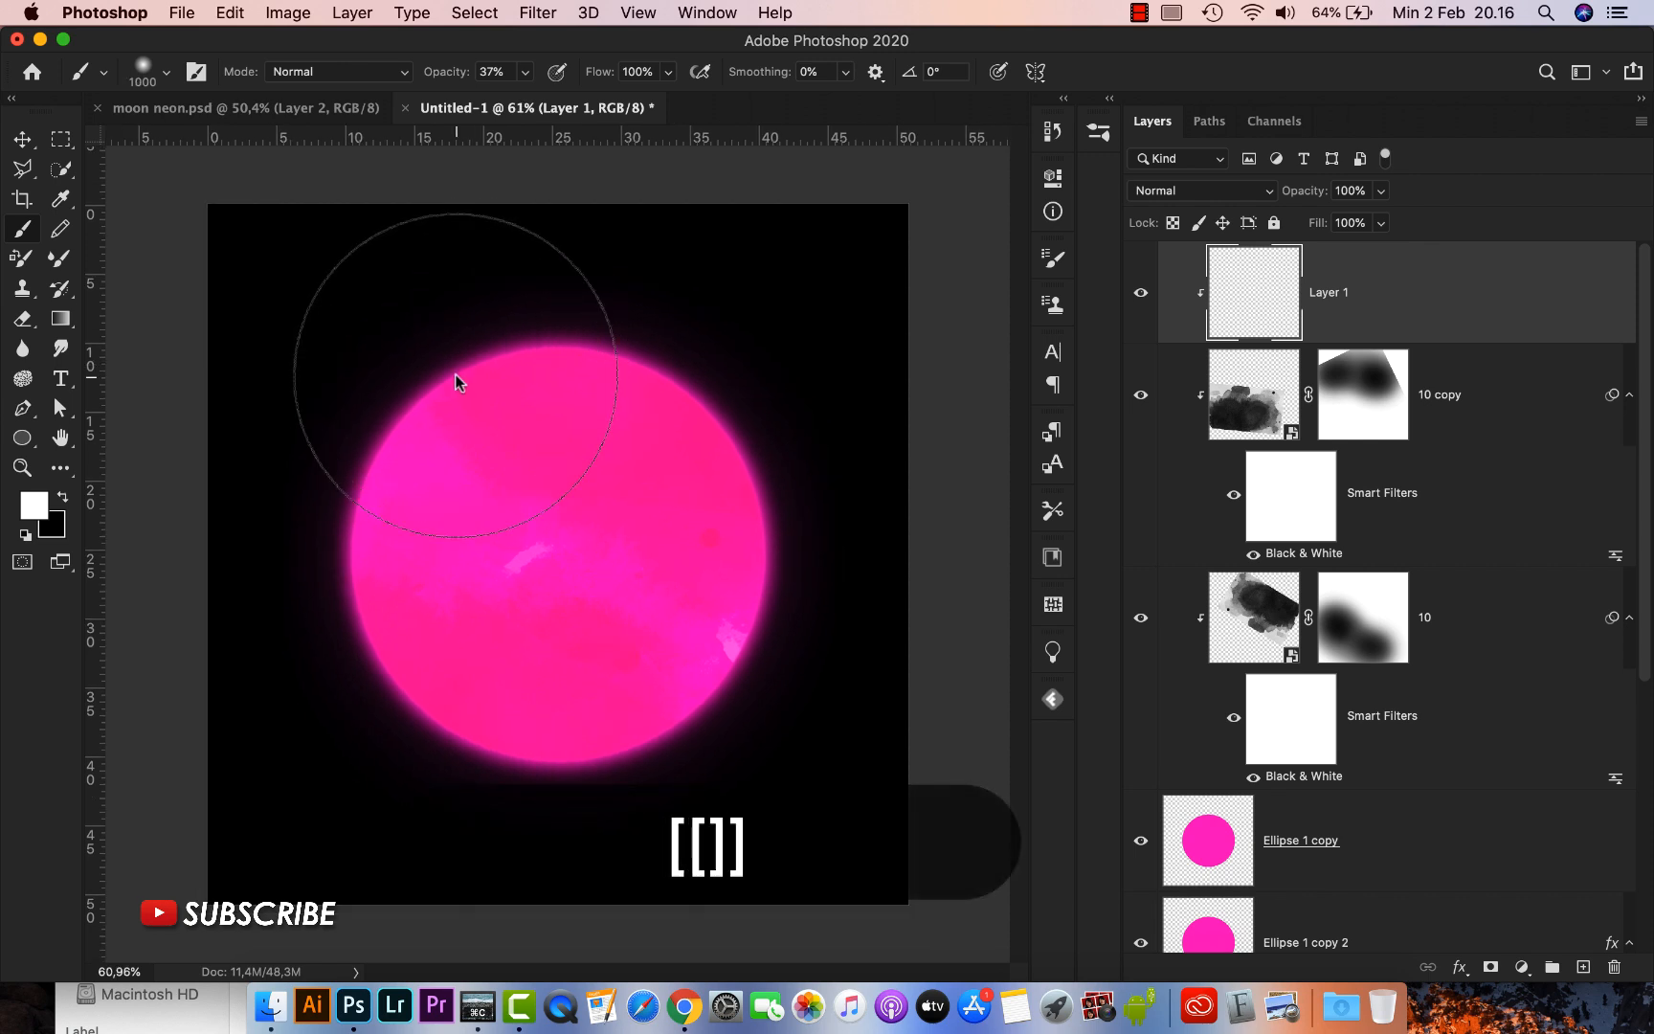
mouse_move(249, 527)
left_mouse_down()
mouse_move(317, 396)
mouse_move(428, 339)
mouse_move(542, 314)
mouse_move(486, 311)
mouse_move(270, 503)
mouse_move(405, 337)
mouse_move(370, 373)
mouse_move(466, 300)
mouse_move(574, 264)
mouse_move(544, 293)
mouse_move(643, 268)
mouse_move(374, 333)
mouse_move(325, 367)
mouse_move(222, 585)
mouse_move(557, 375)
left_mouse_up()
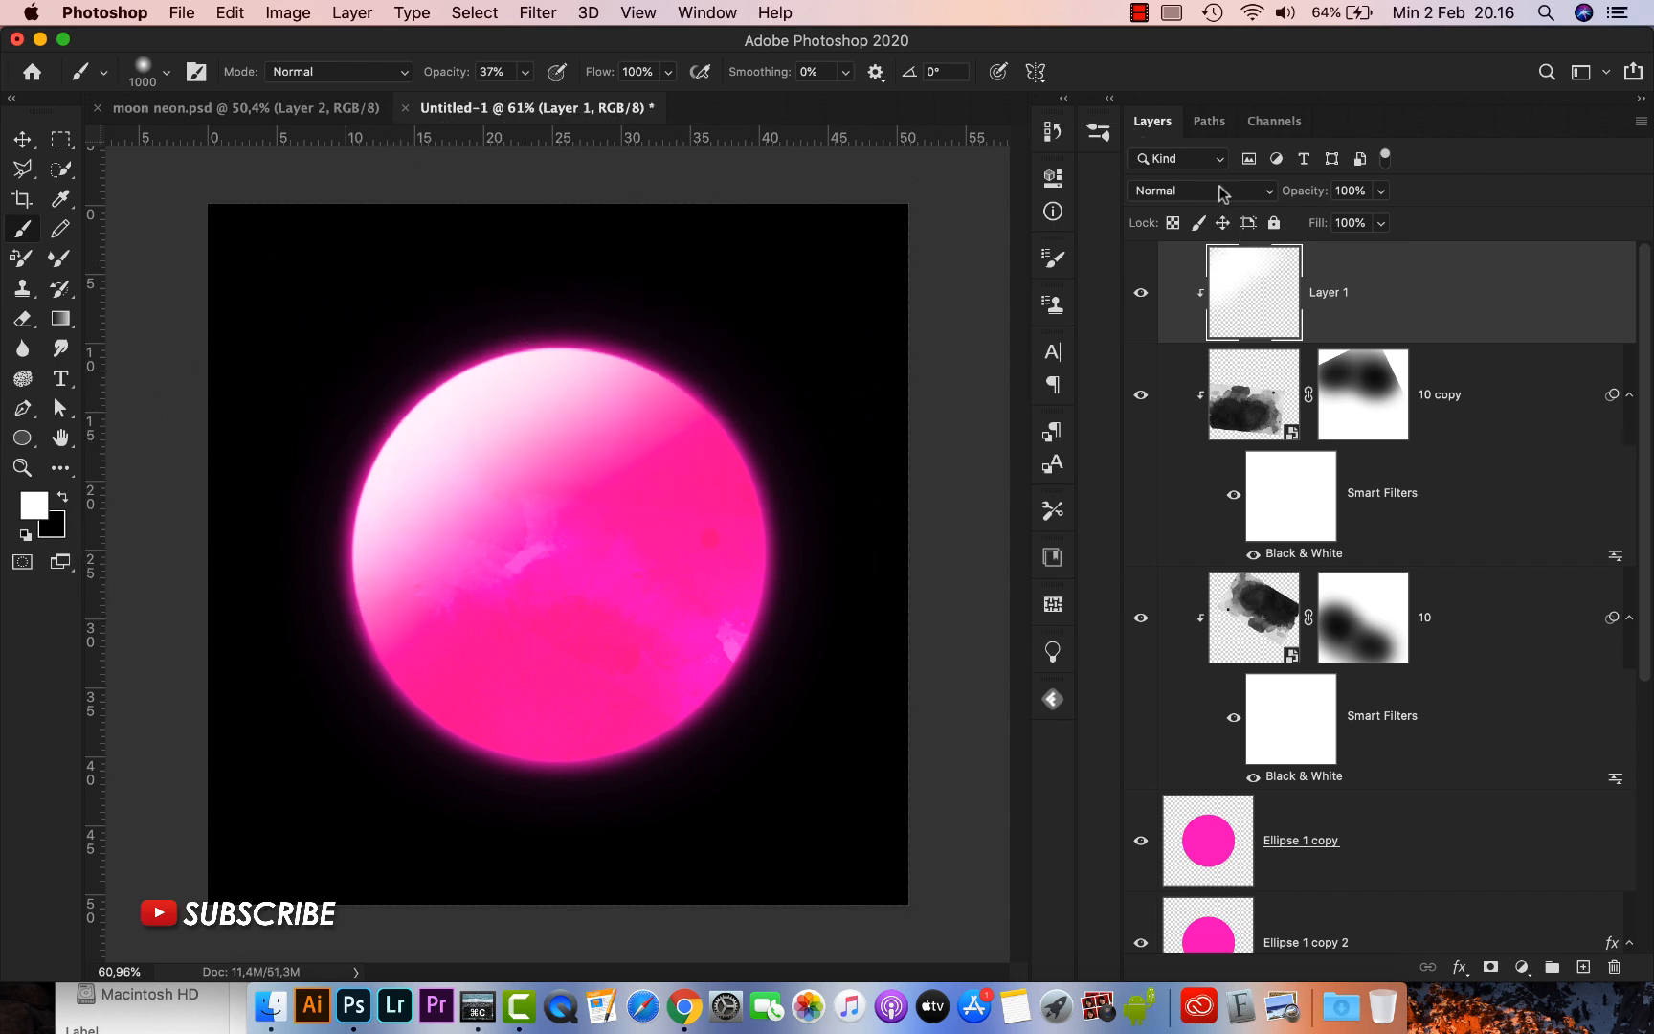
Set the white highlight layer's blend mode to Soft Light and toggle its visibility to compare the effect
left_click(1214, 191)
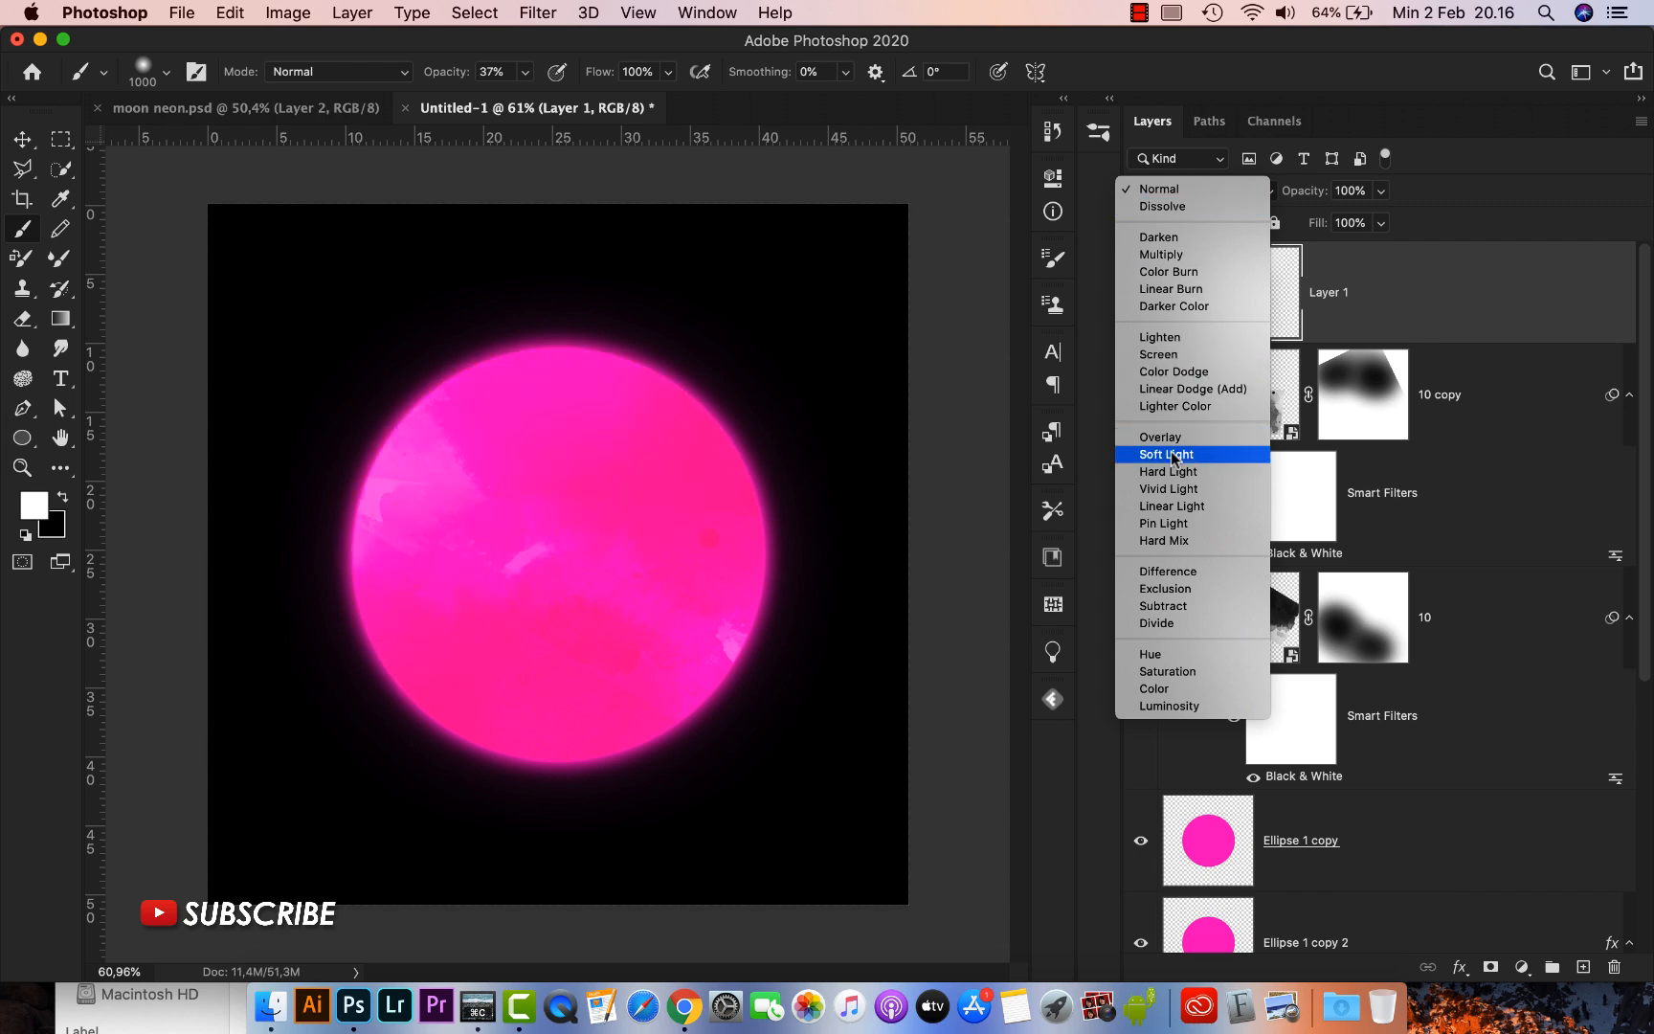
left_click(1174, 456)
left_click(1141, 293)
left_click(1142, 293)
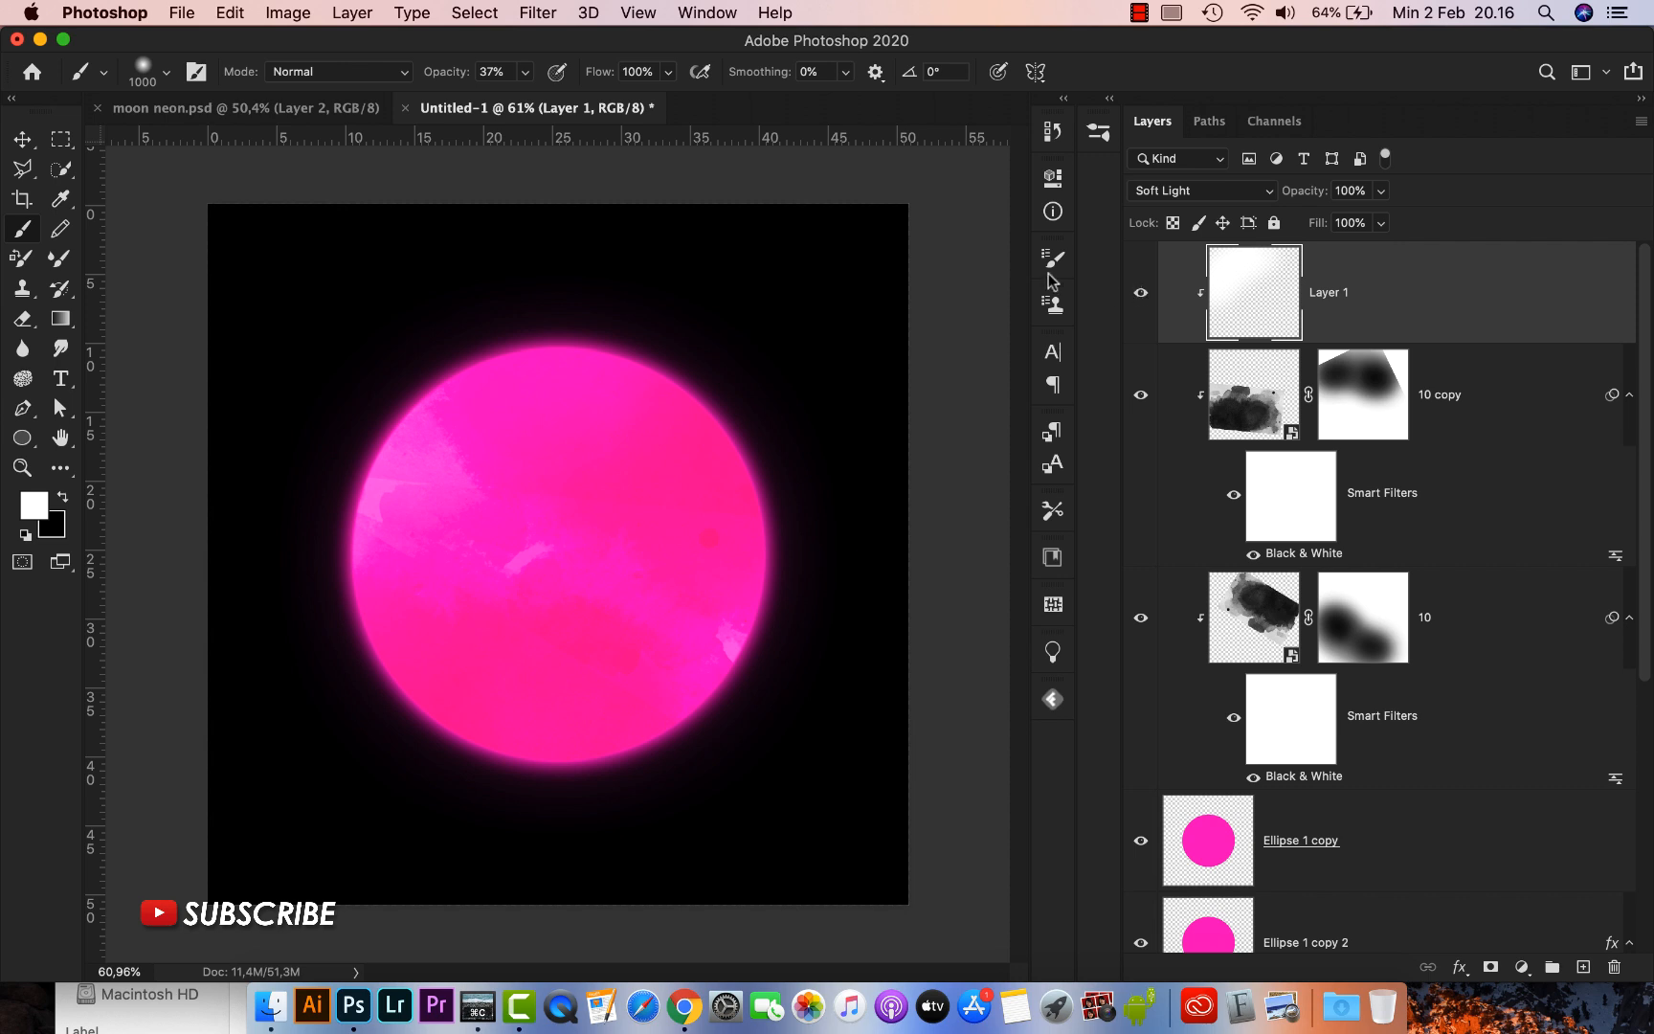
Switch to Finder and place the desert-sand-during-golden-hour-998631.jpg photo from the 11 neon moon folder into the moon document
left_click(21, 140)
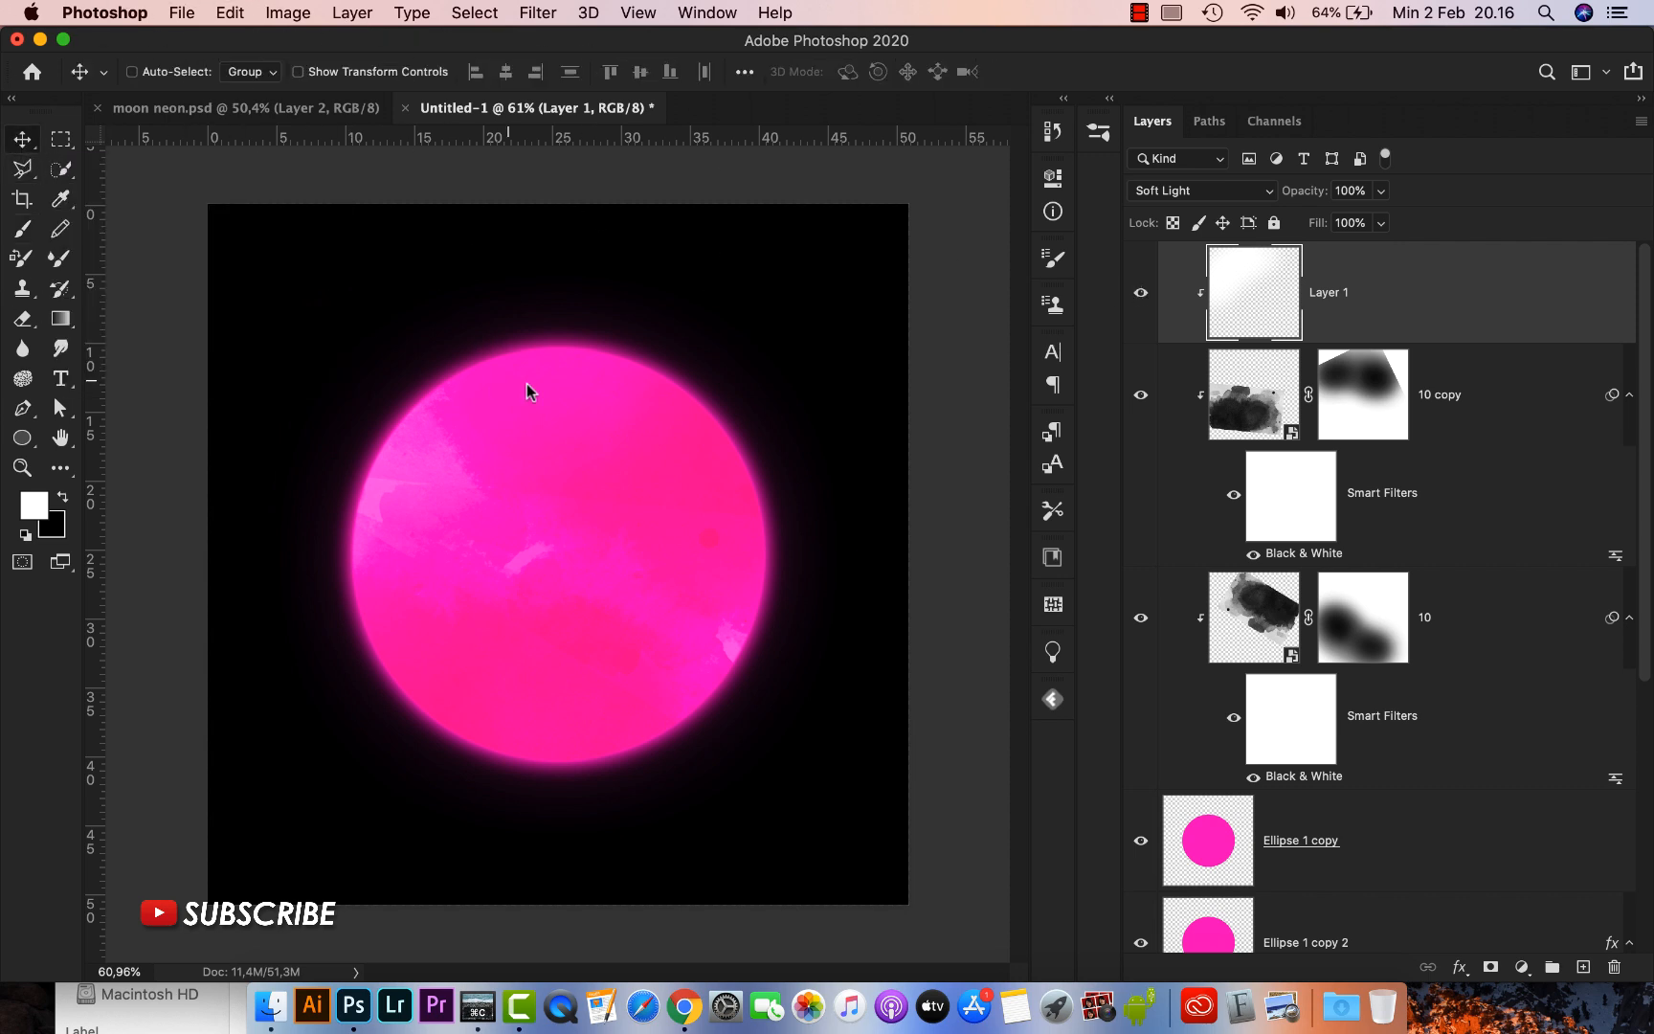
scroll(586, 413, "down", 2)
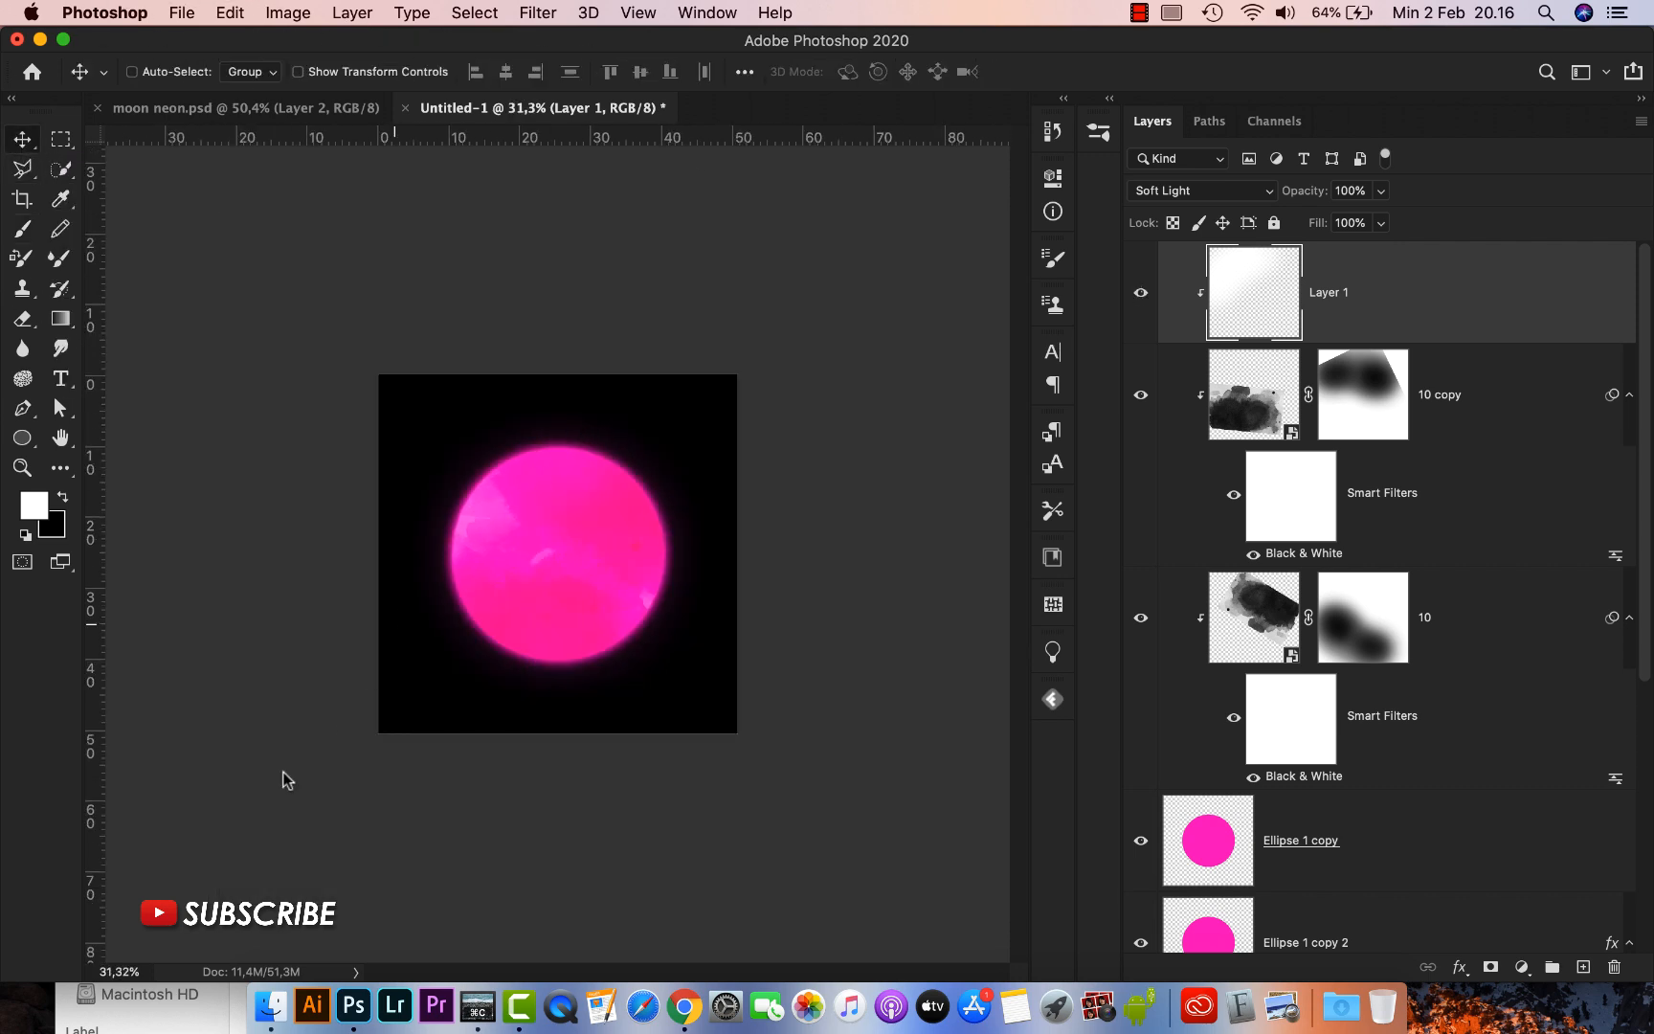
left_click(271, 1003)
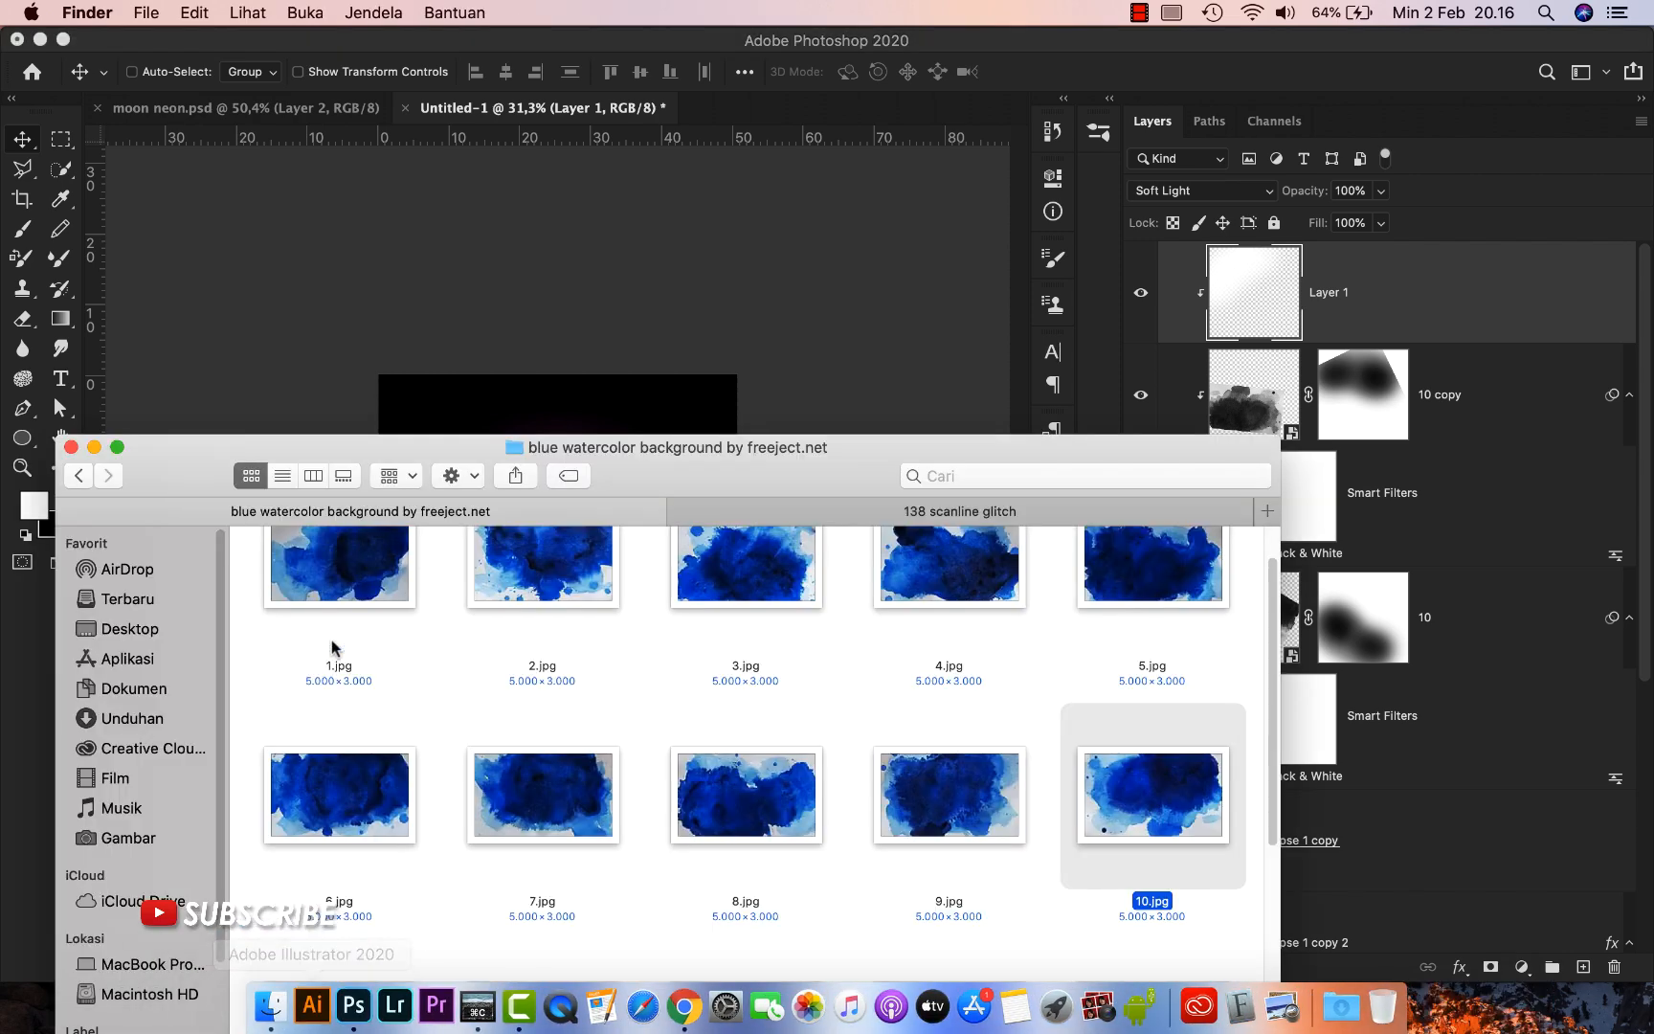
left_click_drag(374, 473, 493, 183)
left_click(196, 198)
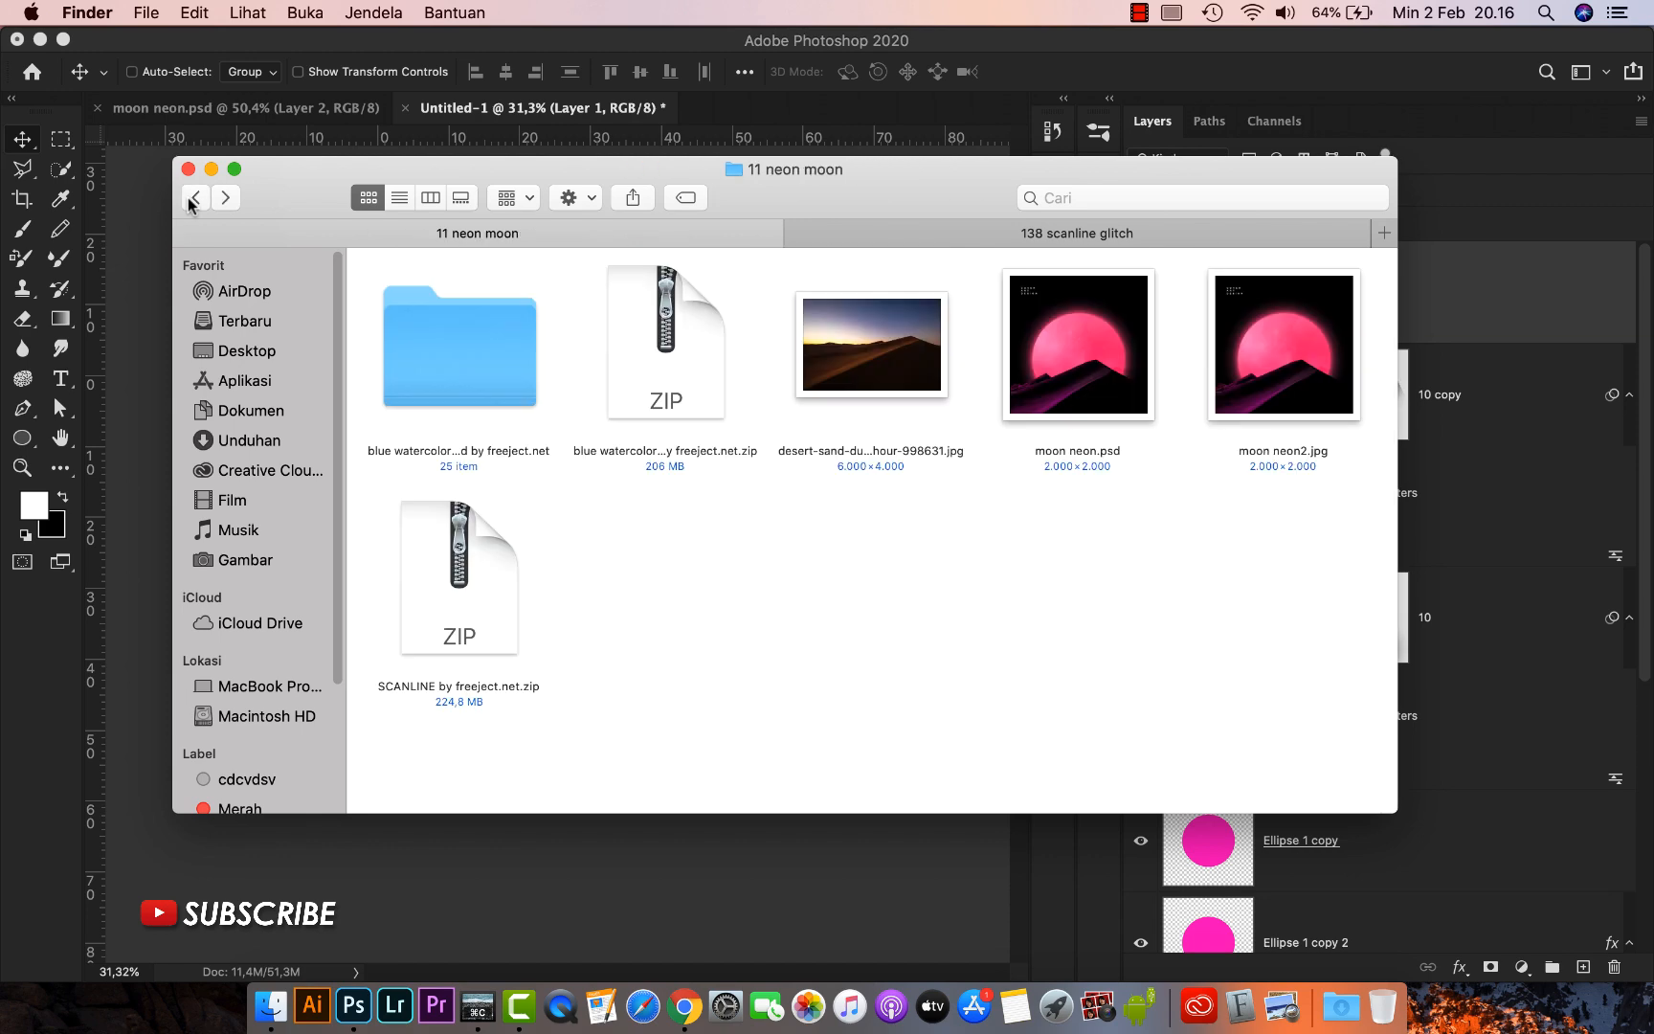
left_click(850, 350)
left_click_drag(804, 206, 652, 524)
left_click_drag(703, 682, 573, 438)
Scale the placed desert photo to about 43% and position it to cover the whole canvas, applying the placement
scroll(555, 492, "down", 3)
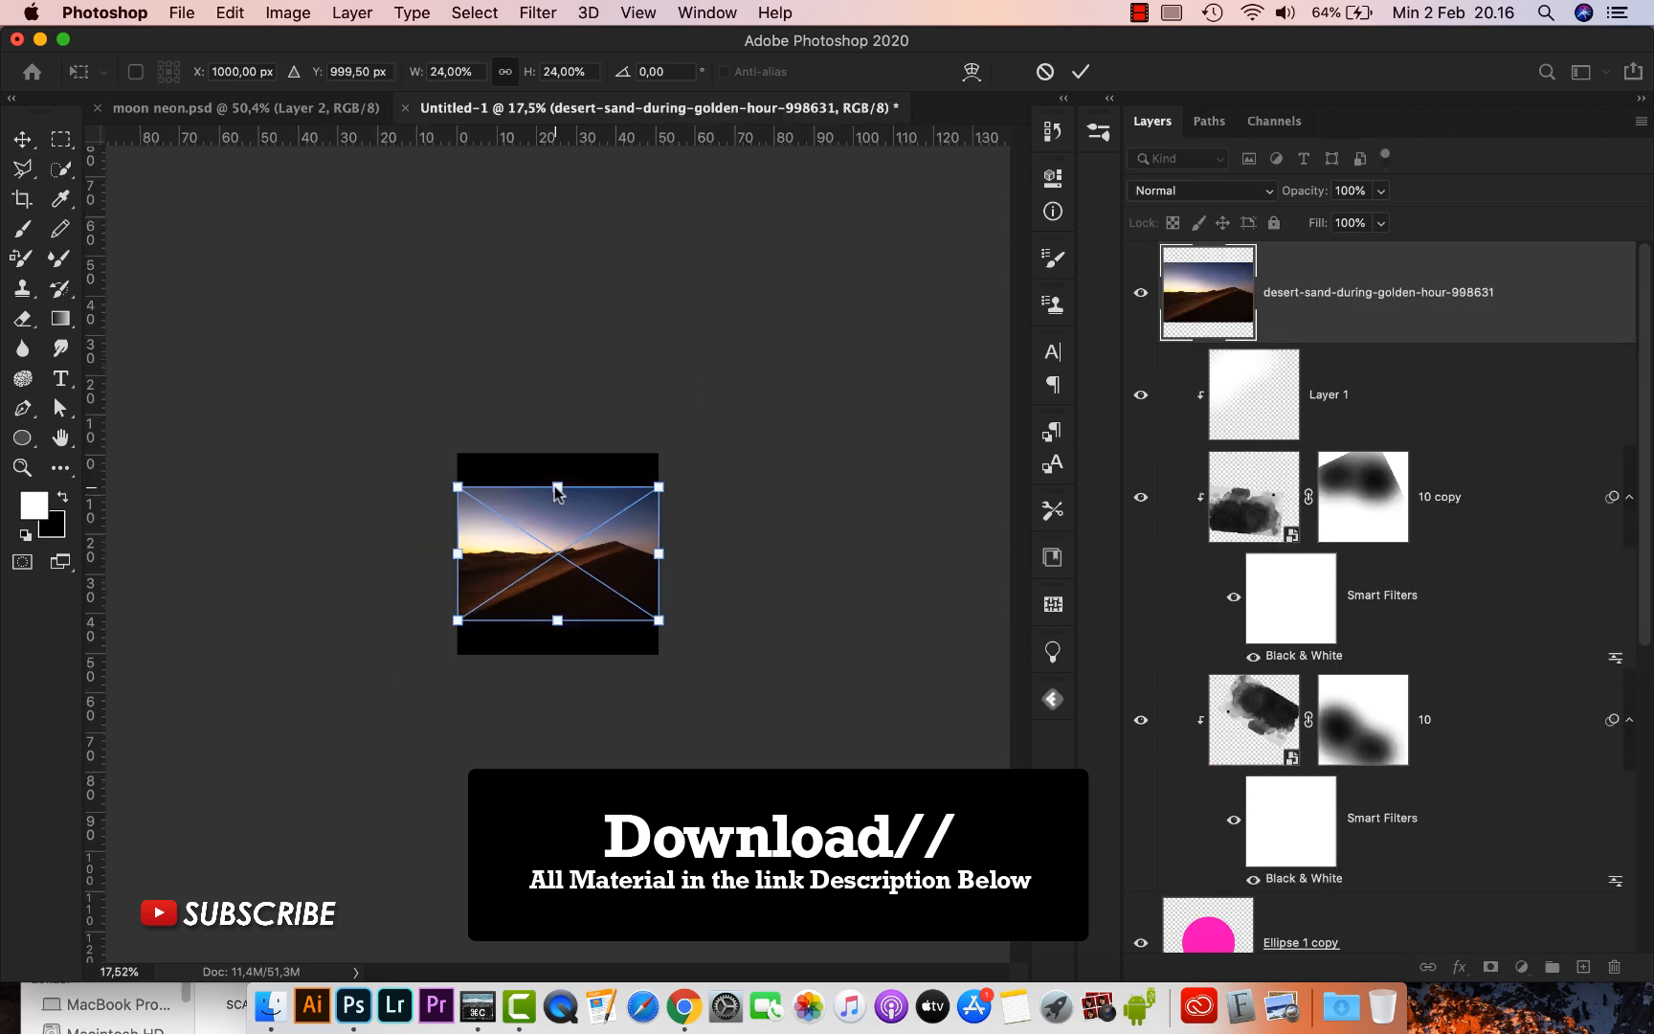
left_click_drag(460, 621, 277, 753)
left_click_drag(562, 655, 567, 623)
left_click_drag(271, 712, 311, 710)
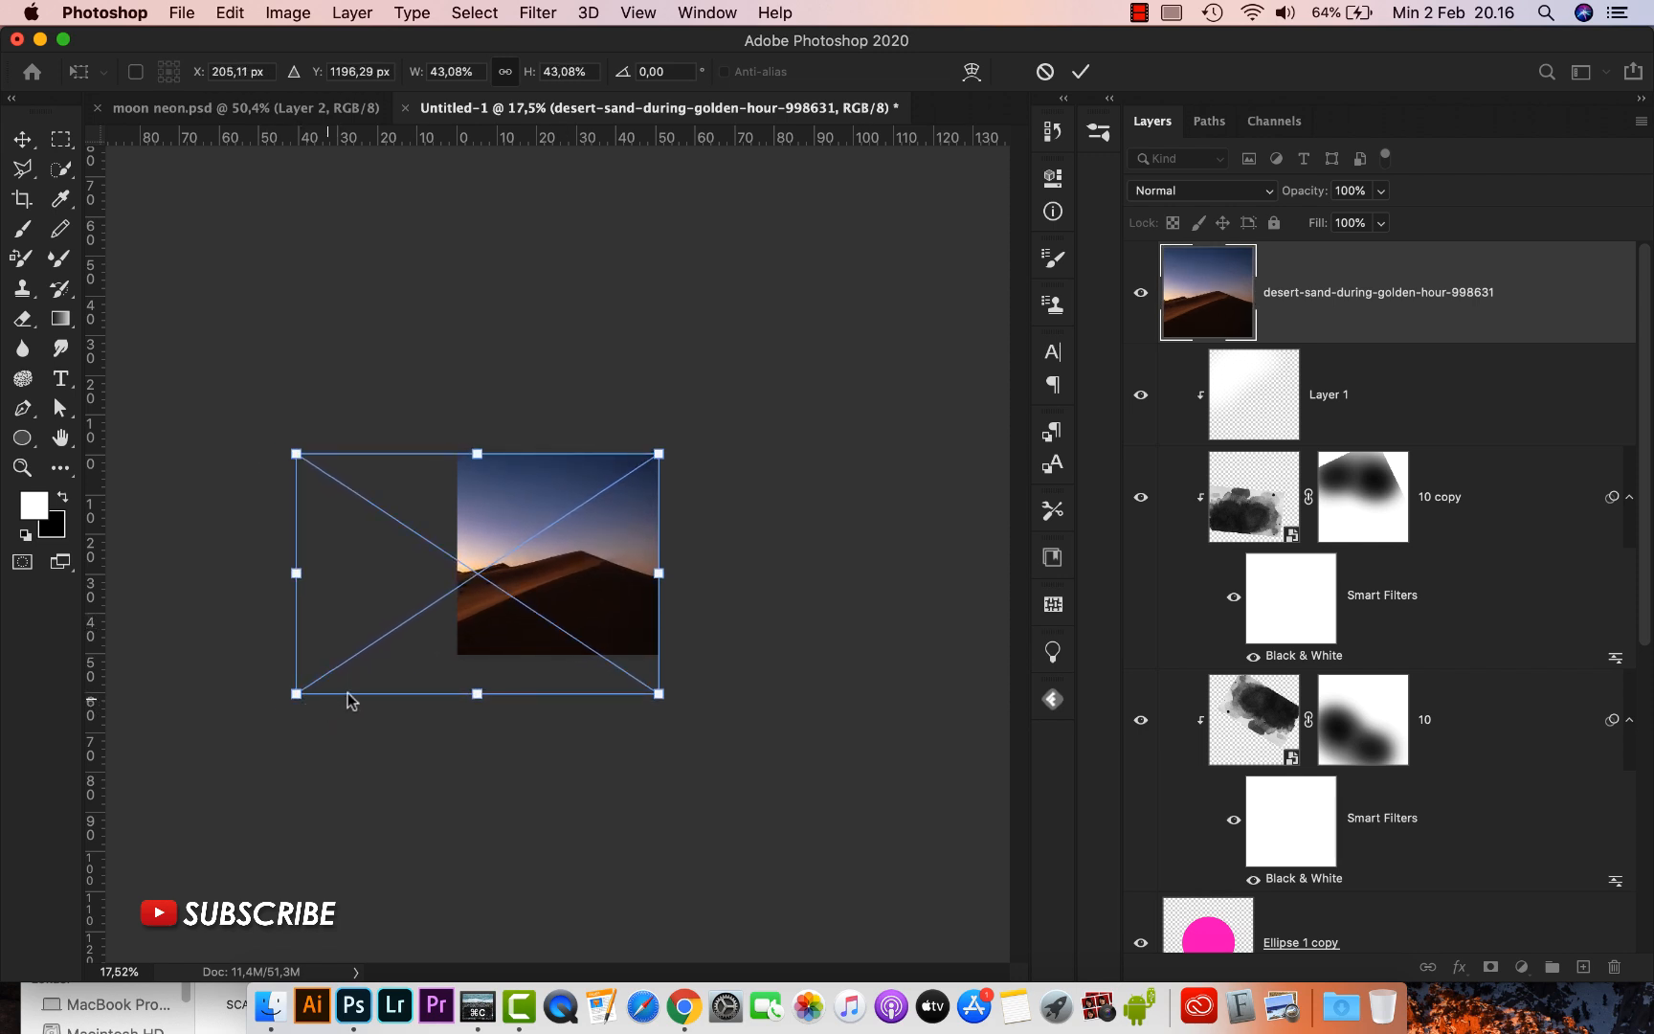
key("Return")
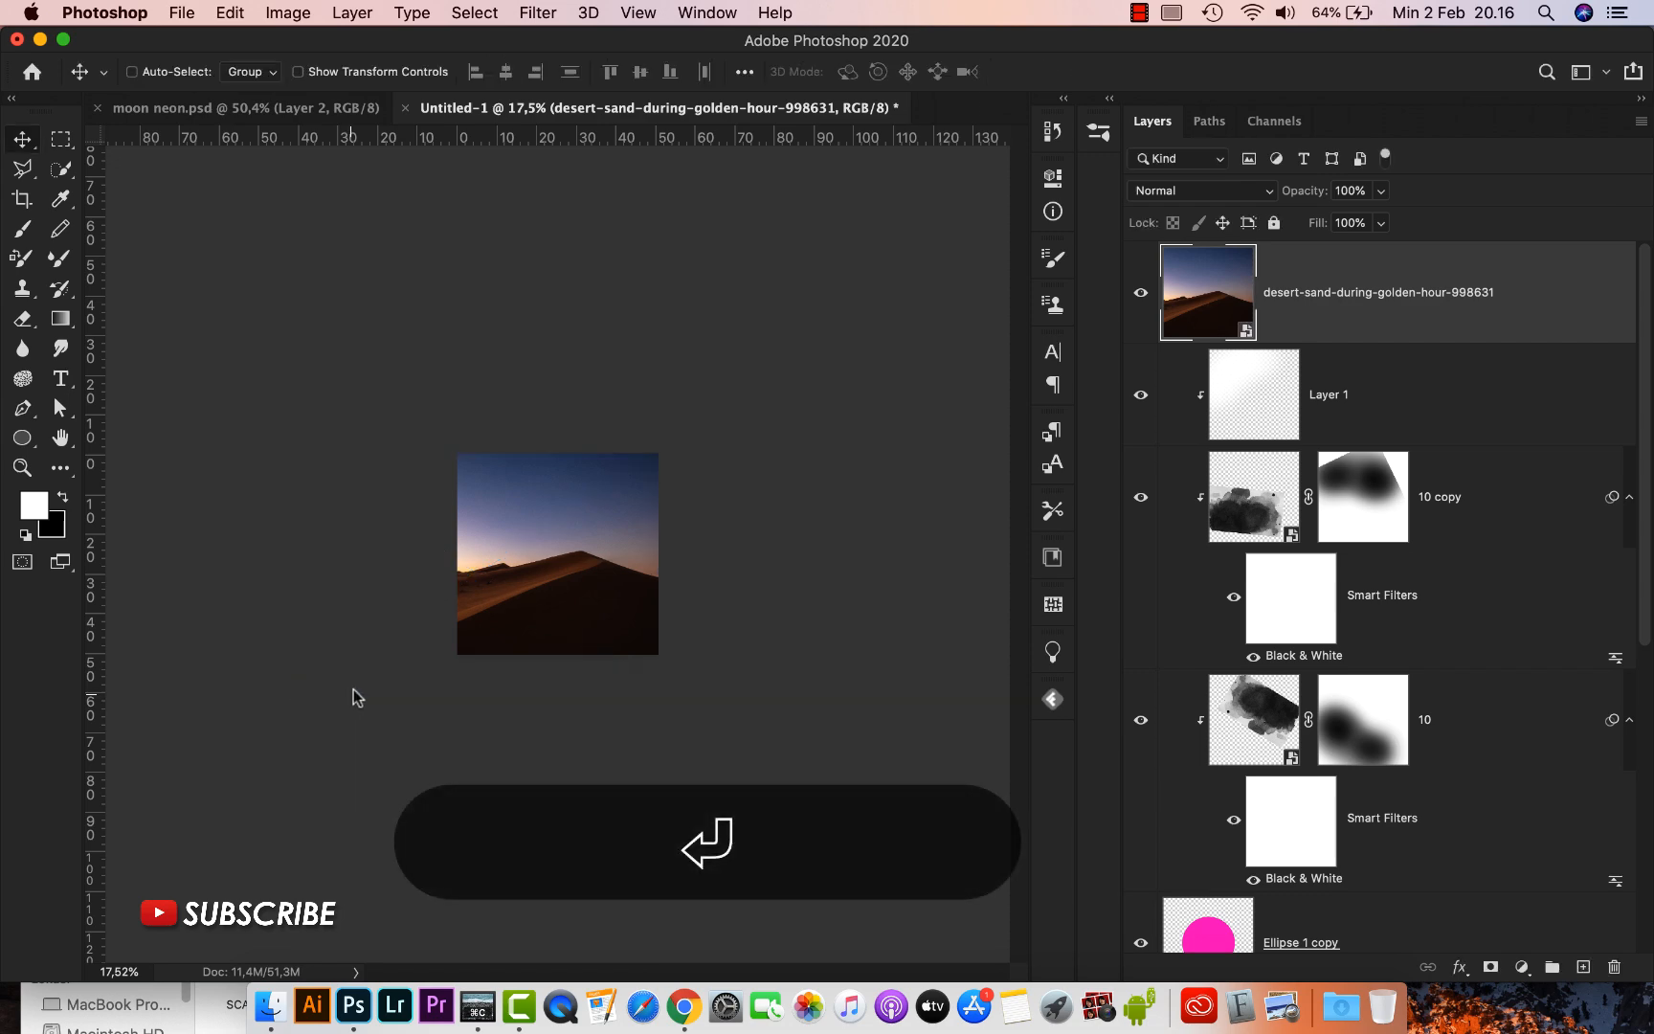
Activate the Polygonal Lasso tool for making a selection on the desert photo
scroll(550, 582, "up", 5)
scroll(550, 586, "up", 2)
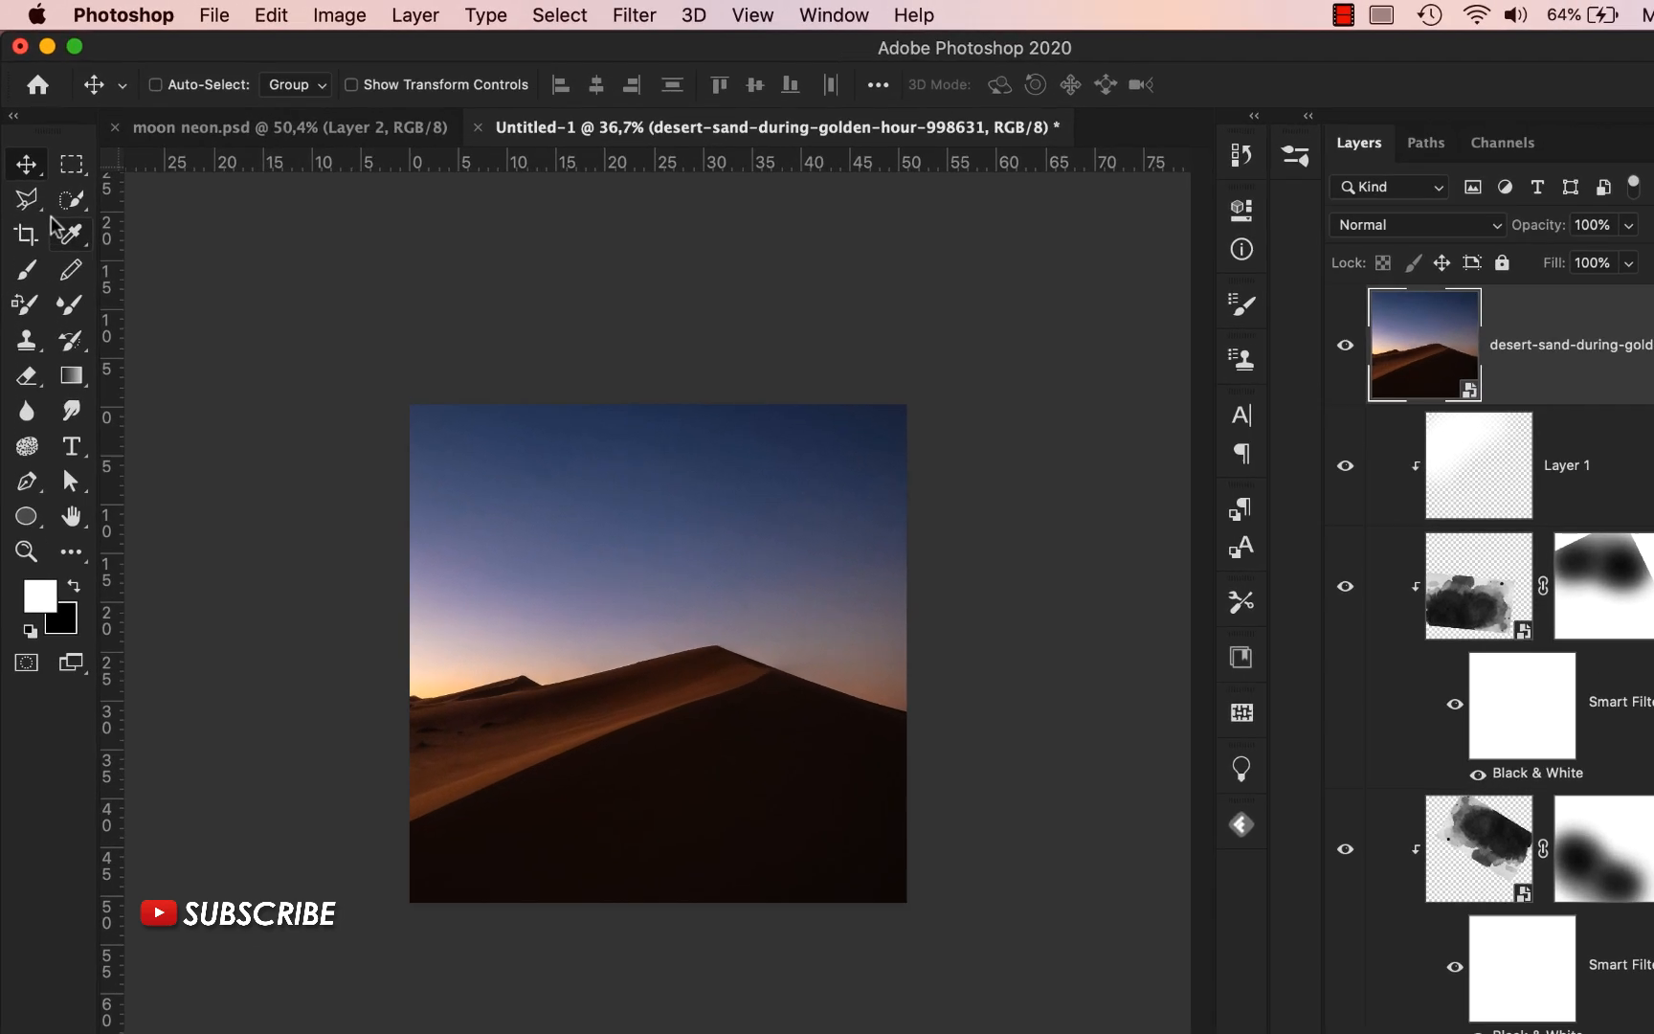
left_click(25, 198)
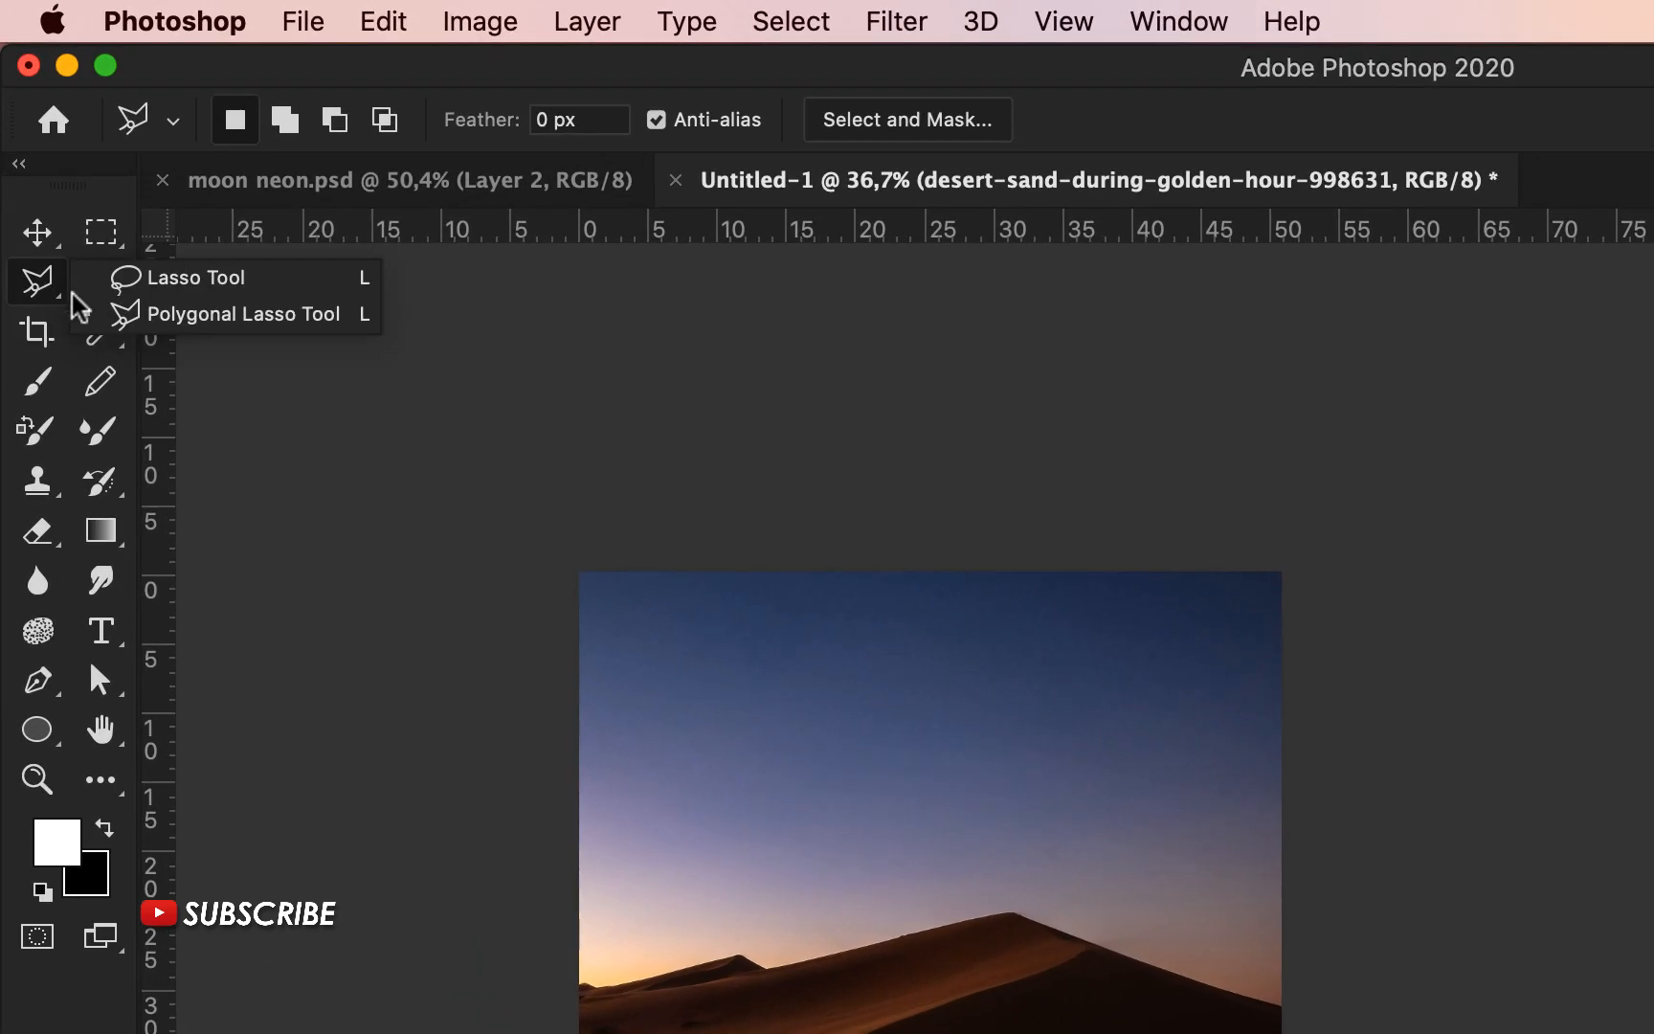
left_click(144, 314)
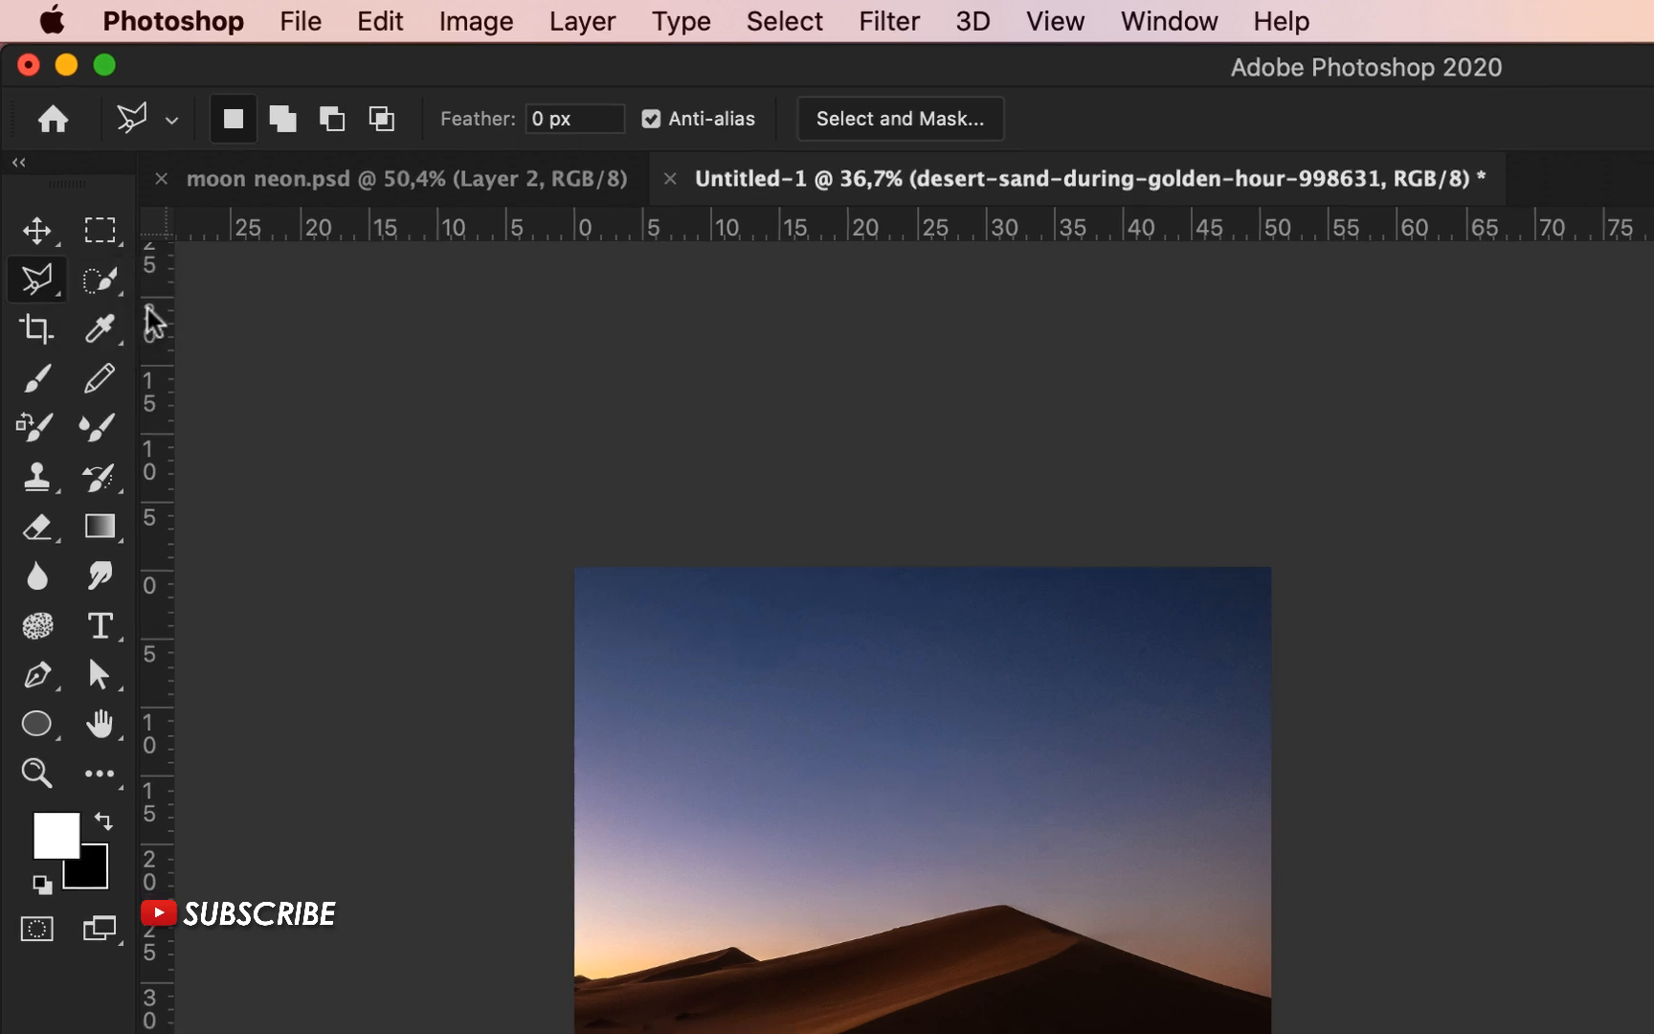